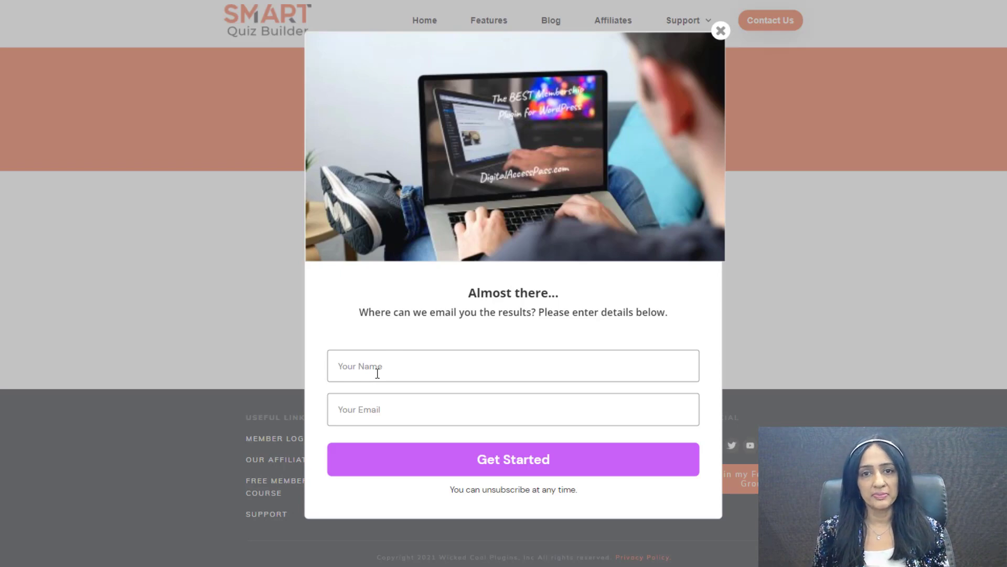
pyautogui.click(546, 472)
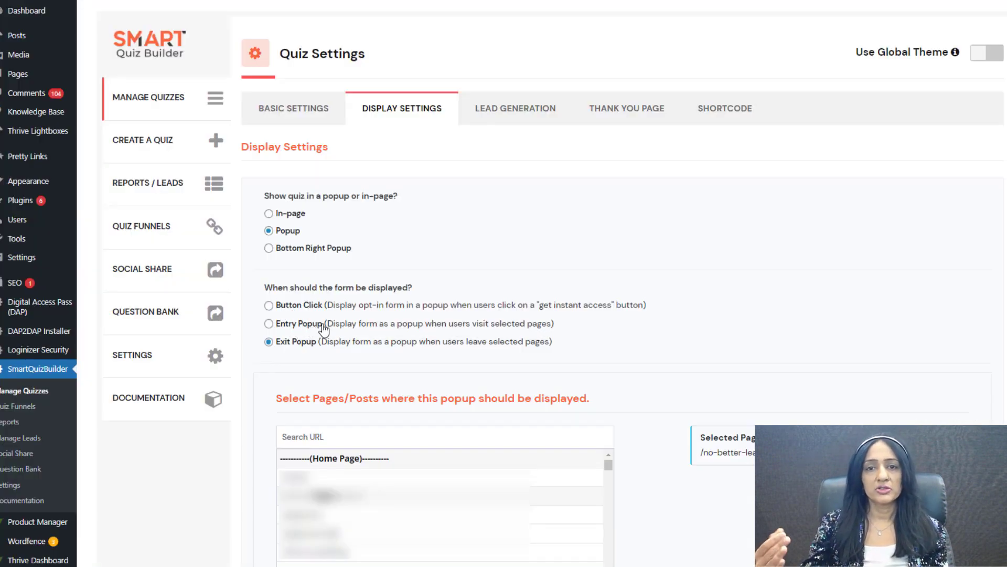
# Step: Add the /are-you-a-workaholic page to the pages where the exit popup is displayed
pyautogui.scroll(-3, 430, 365)
pyautogui.scroll(-5, 431, 365)
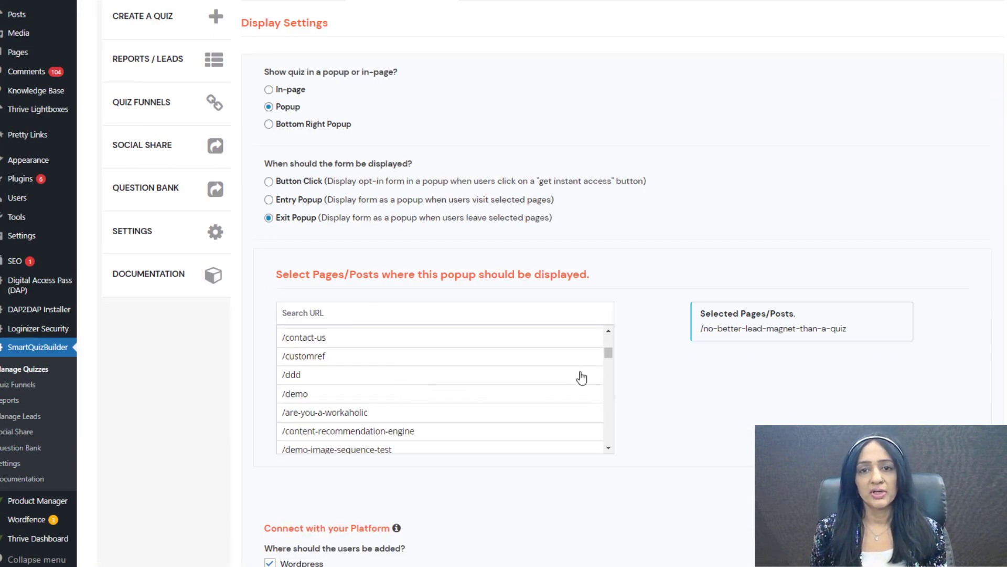
pyautogui.click(442, 414)
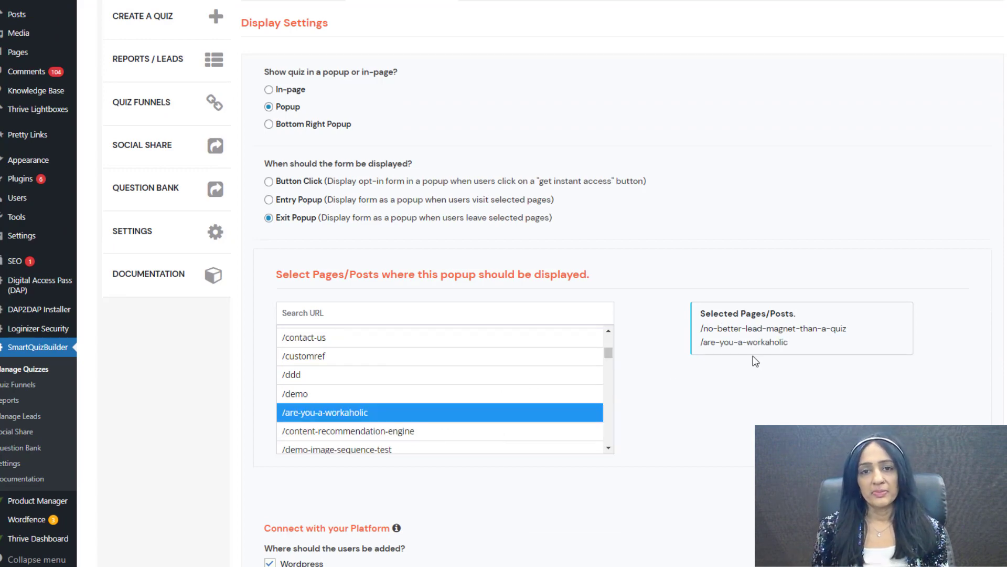
# Step: Enable the Zapier, Integrately and Pabbly Connect integration for new users, and view its connection details without entering a URL
pyautogui.scroll(-10, 578, 307)
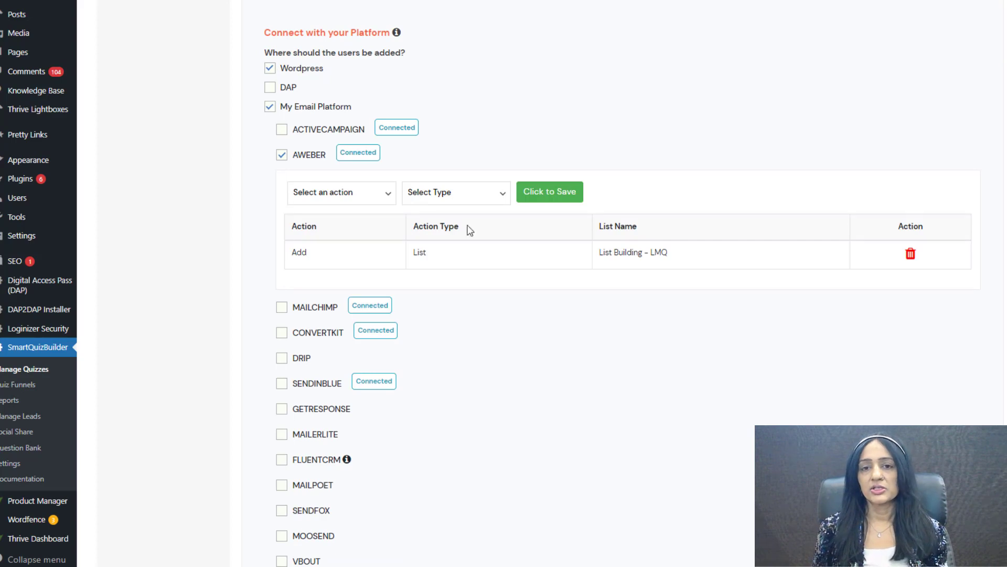
pyautogui.scroll(-1, 283, 136)
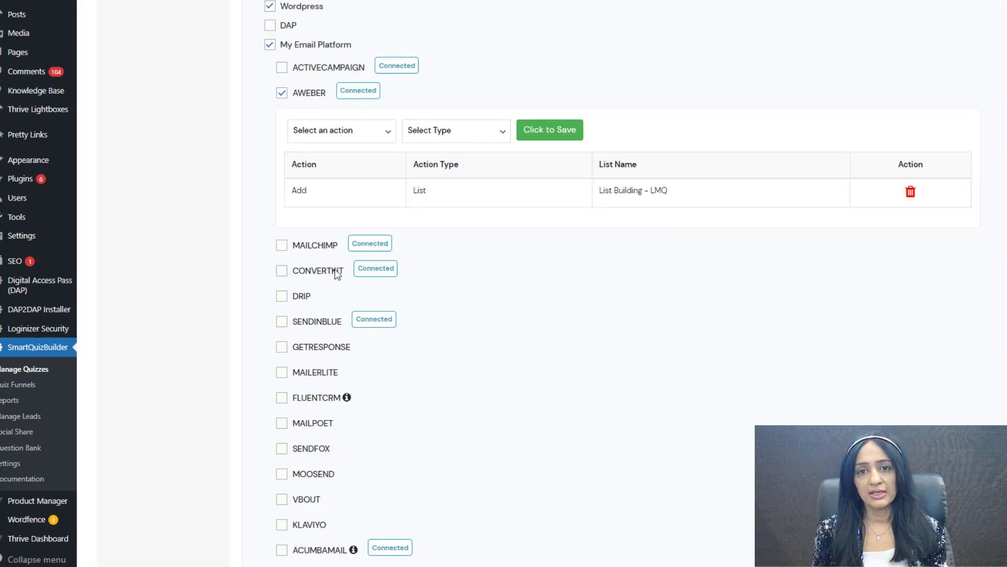
pyautogui.scroll(-3, 332, 325)
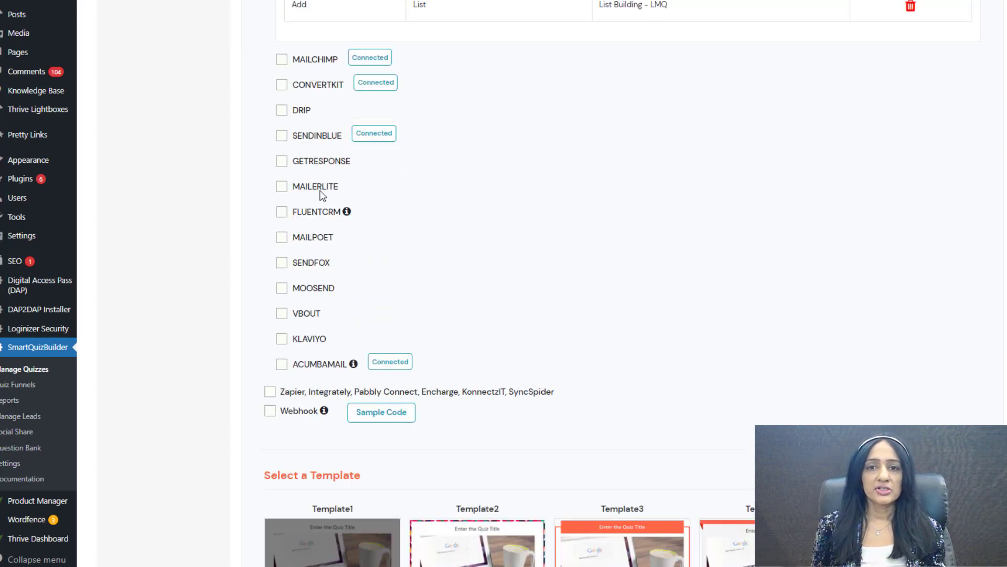
pyautogui.click(270, 391)
pyautogui.scroll(-1, 599, 367)
pyautogui.click(345, 357)
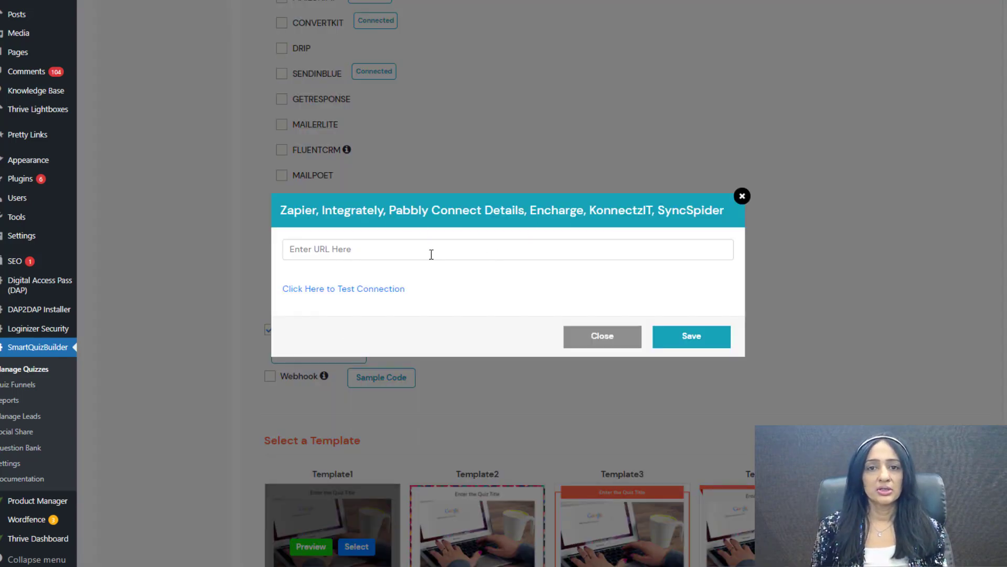
pyautogui.click(601, 341)
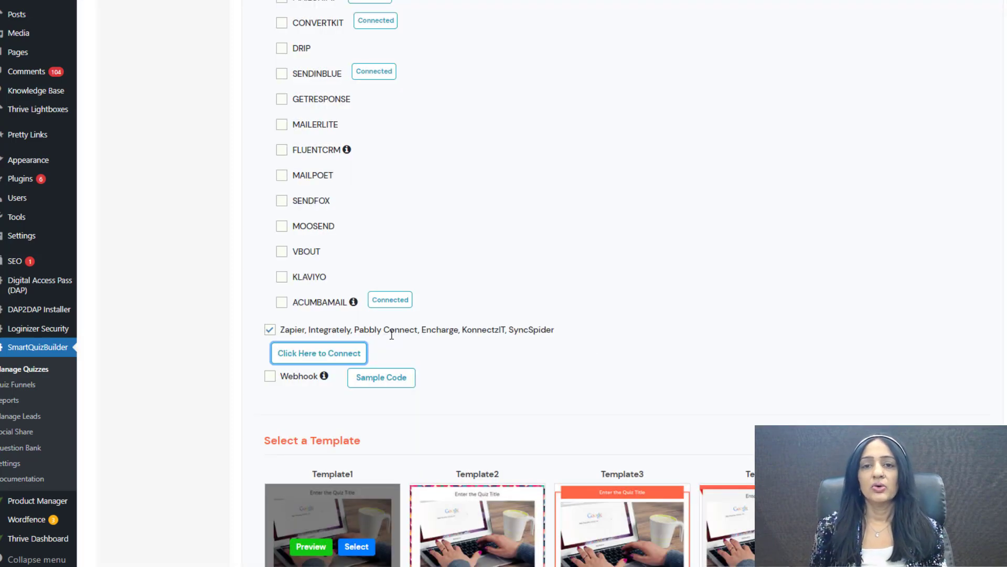
# Step: Enable the Webhook integration, view its sample code and close the code again
pyautogui.click(274, 376)
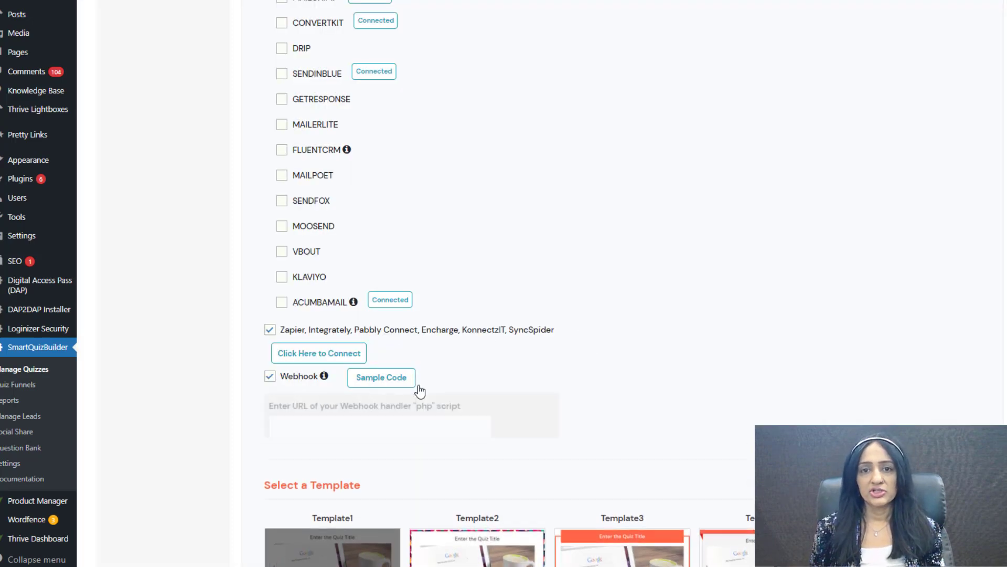
pyautogui.click(402, 384)
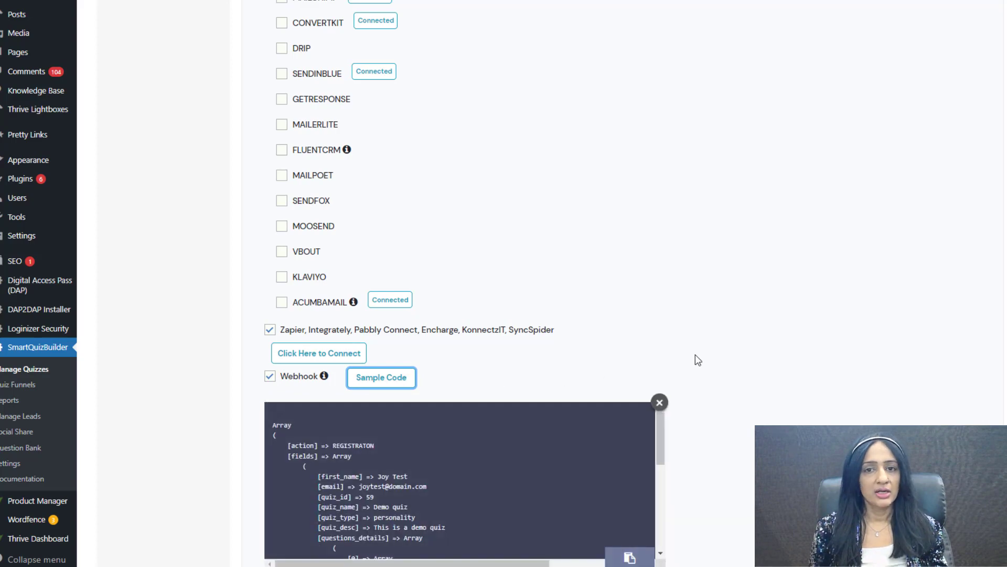
pyautogui.scroll(-3, 697, 359)
pyautogui.moveTo(667, 258); pyautogui.dragTo(654, 199)
pyautogui.click(661, 217)
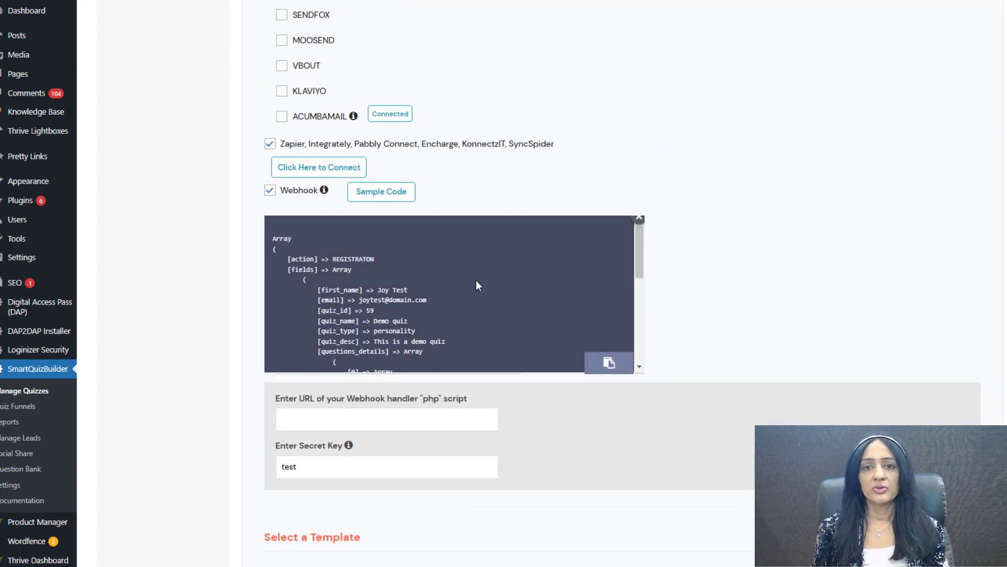
# Step: Open the quiz's lead generation opt-in screen and slightly reduce the height of the form's header image
pyautogui.scroll(20, 233, 232)
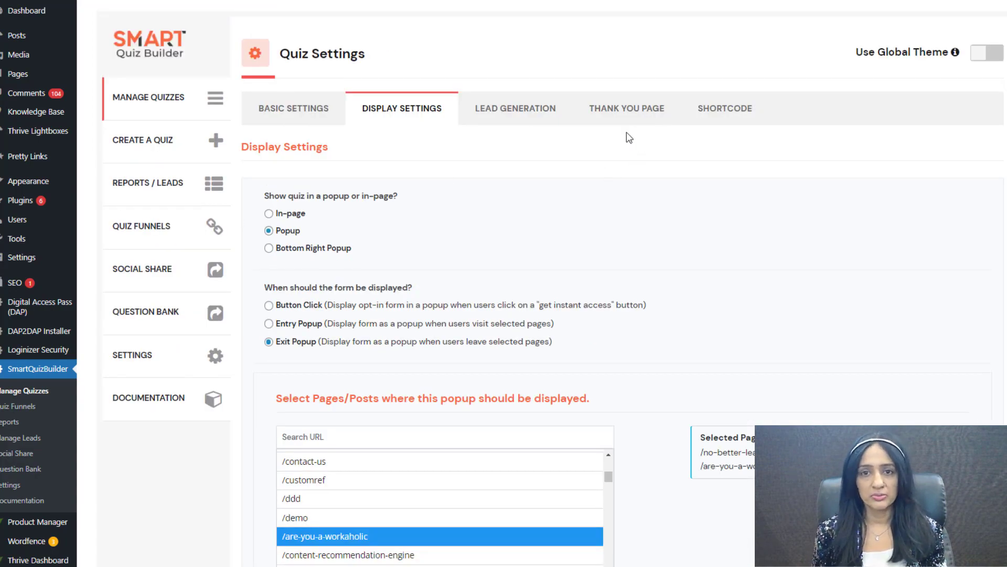
pyautogui.click(536, 112)
pyautogui.scroll(-5, 788, 215)
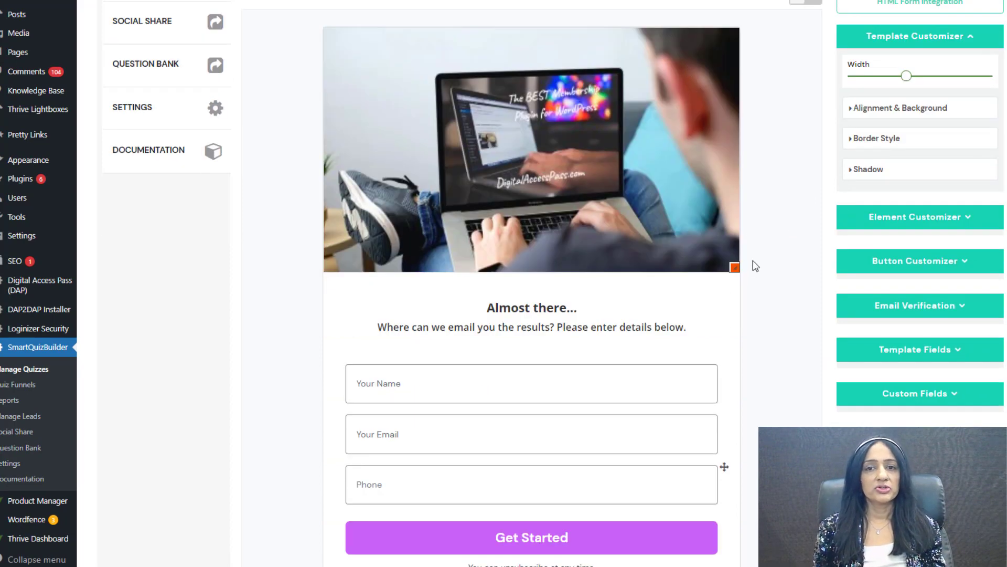
pyautogui.moveTo(735, 267)
pyautogui.mouseDown()
pyautogui.moveTo(725, 250)
pyautogui.moveTo(735, 253)
pyautogui.mouseUp()
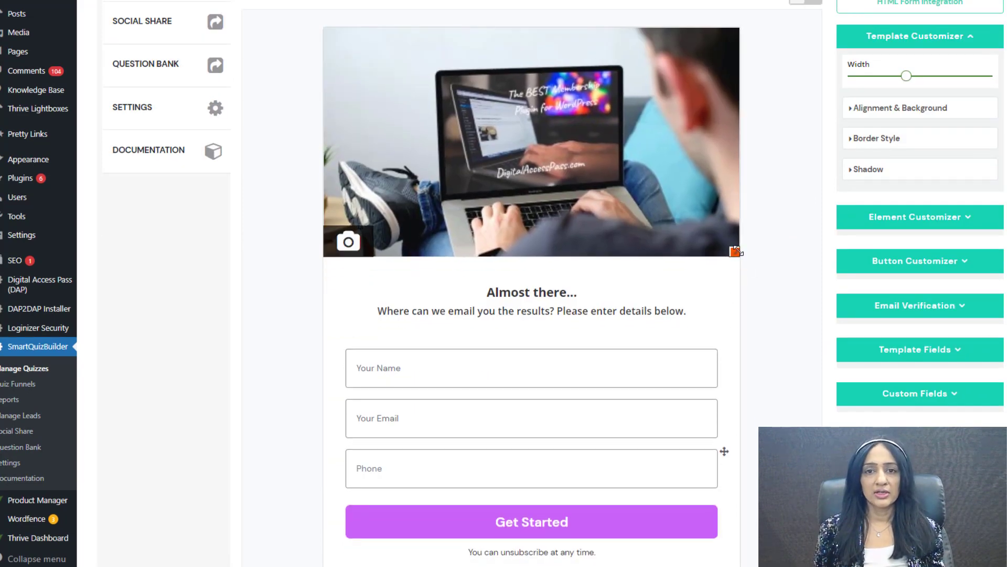
# Step: Remove the Phone Number custom field from the opt-in form, and try out the Company Name field before turning it off again
pyautogui.click(939, 392)
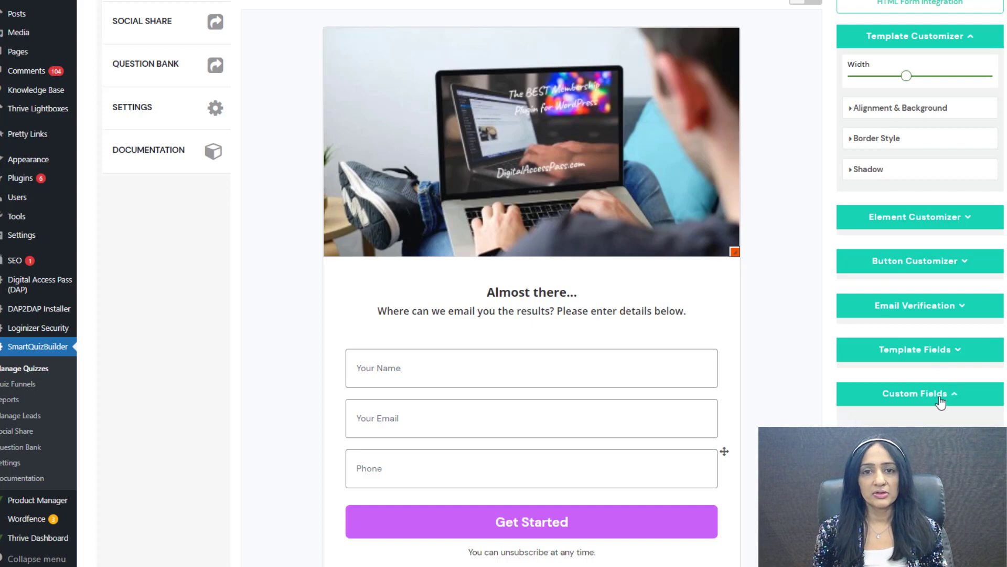
pyautogui.scroll(-3, 847, 365)
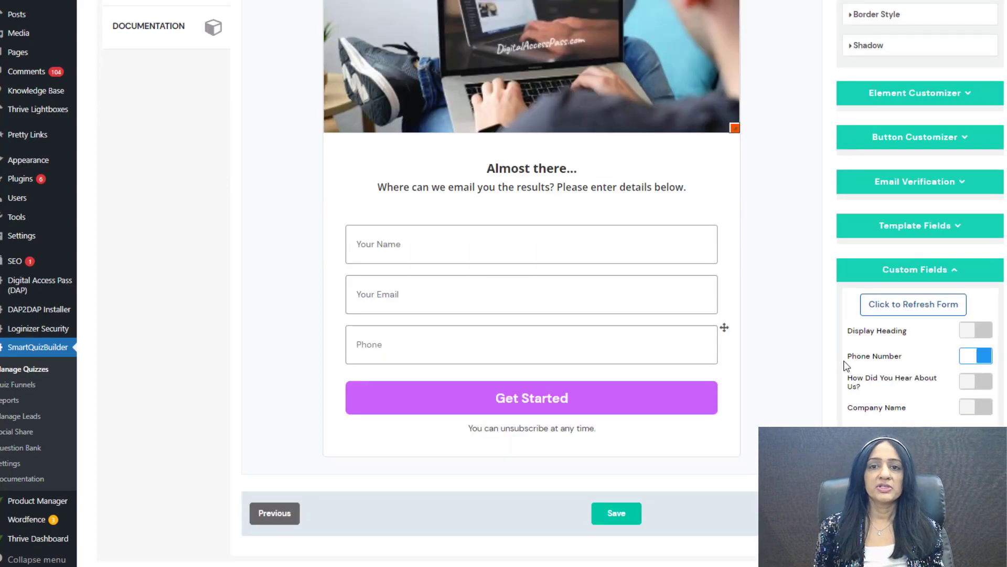
pyautogui.click(973, 359)
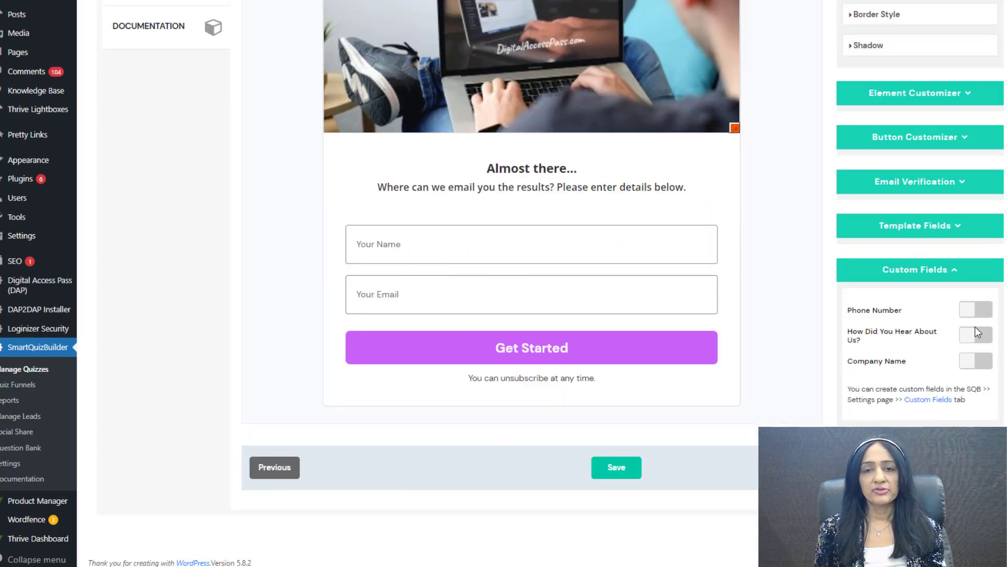
pyautogui.click(975, 361)
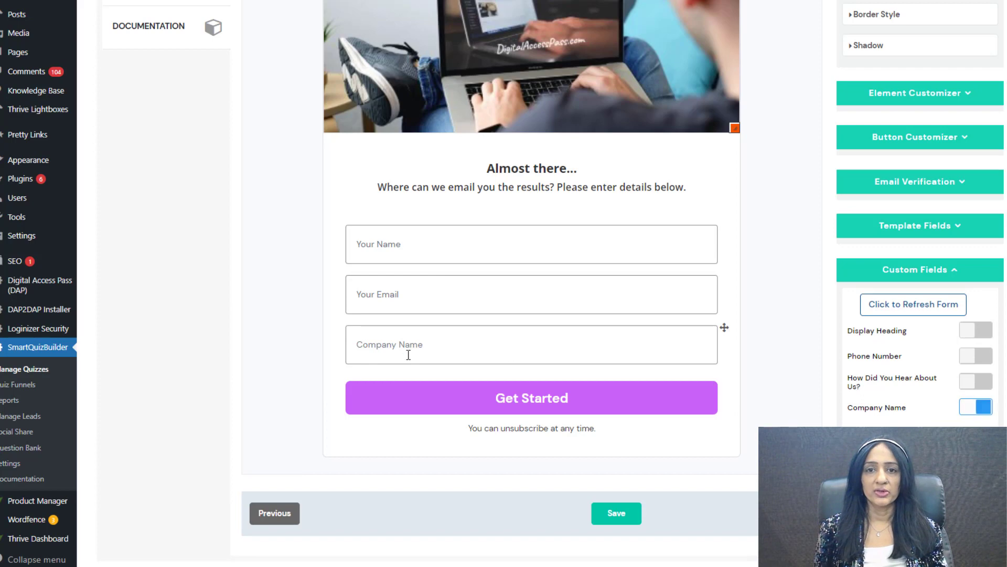
pyautogui.click(967, 408)
# Step: Review the opt-in form and save it
pyautogui.scroll(5, 802, 351)
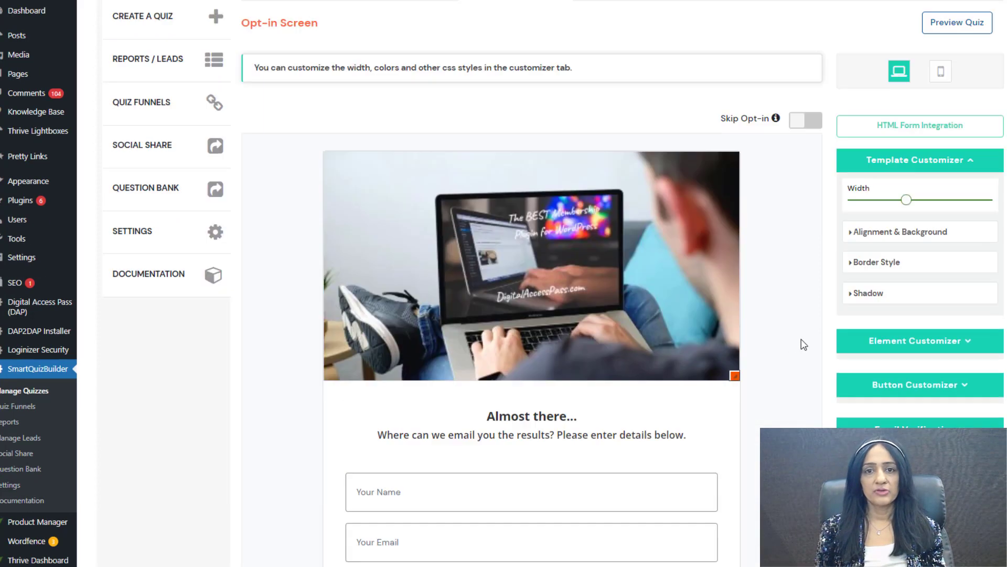
pyautogui.scroll(-4, 804, 345)
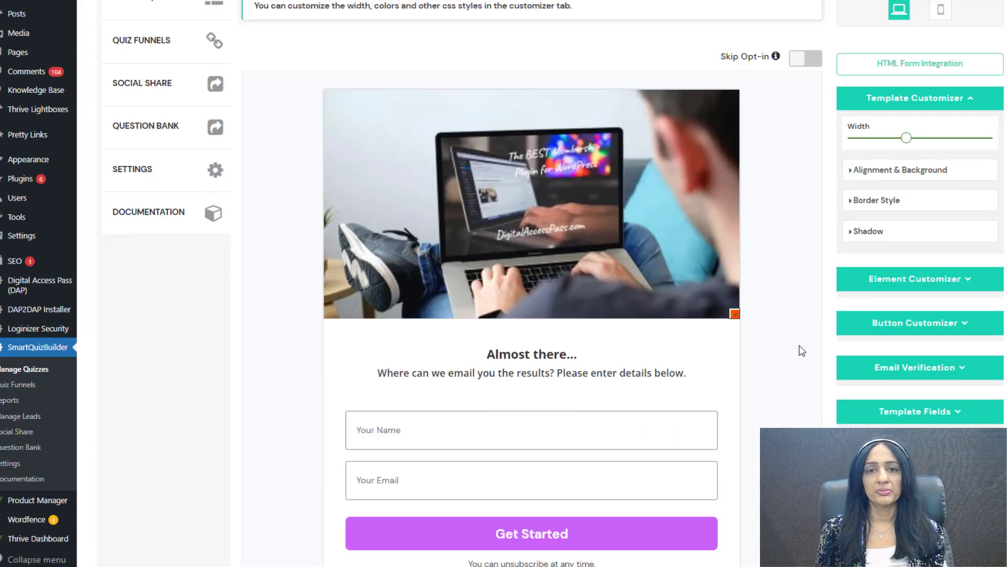
pyautogui.click(622, 530)
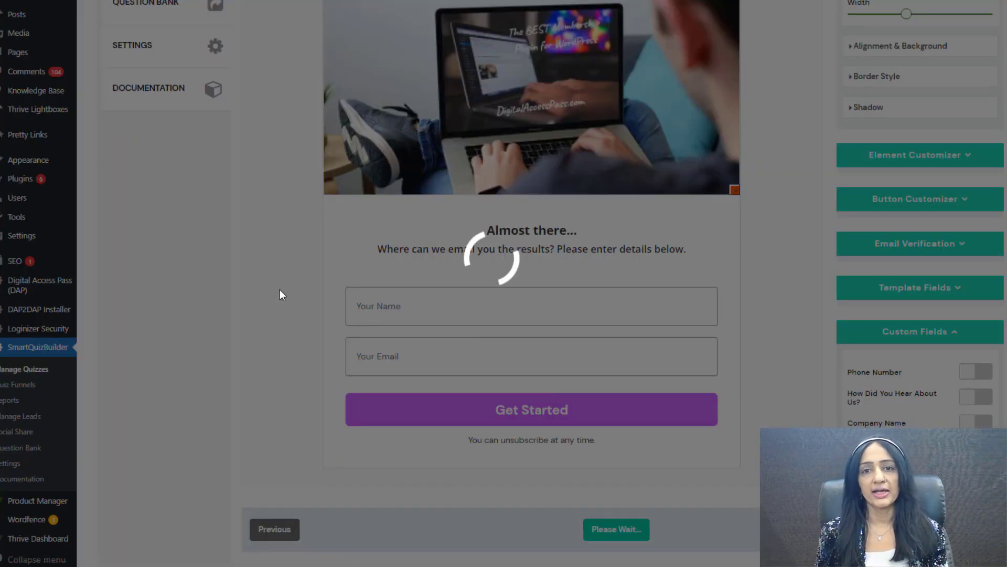
pyautogui.scroll(4, 279, 264)
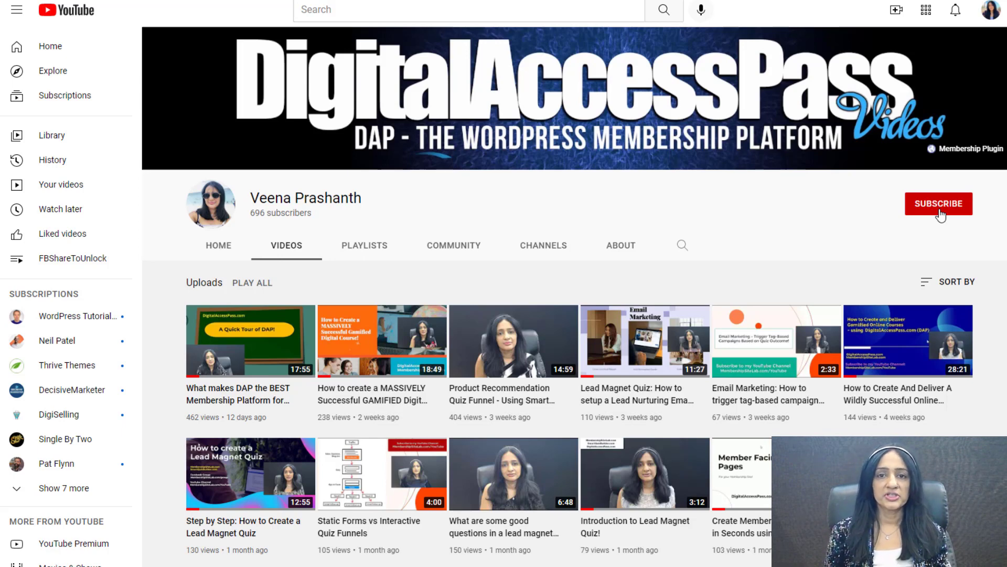
# Step: Switch to YouTube and examine the uploaded tutorial videos on the DigitalAccessPass channel
pyautogui.scroll(-3, 575, 296)
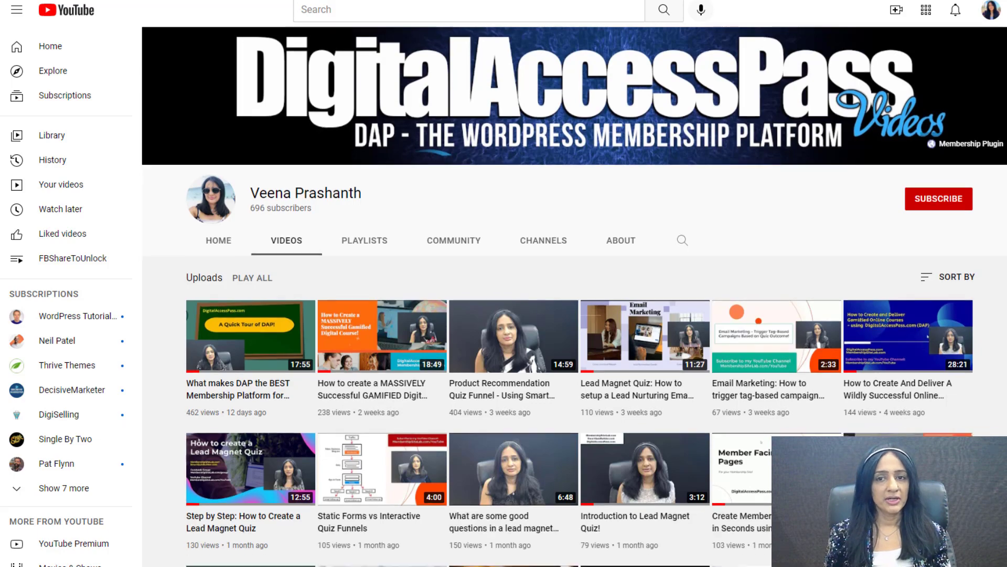
pyautogui.scroll(-5, 574, 296)
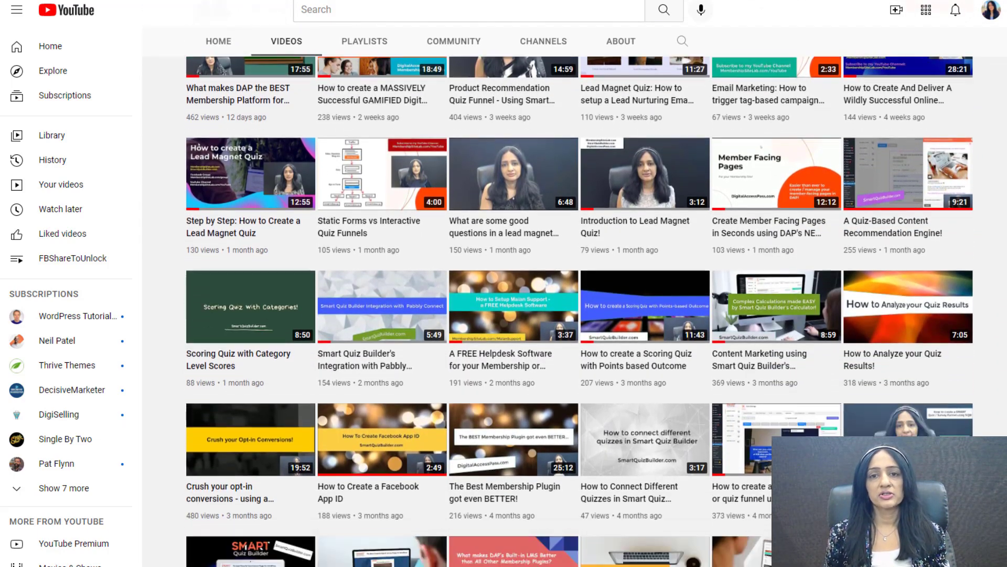
pyautogui.scroll(-5, 574, 296)
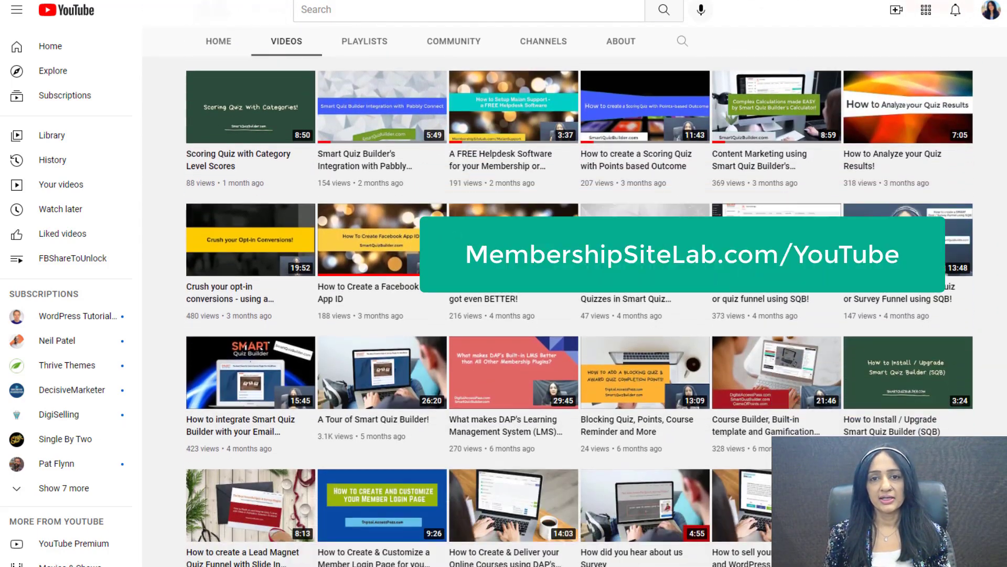
pyautogui.scroll(-4, 575, 296)
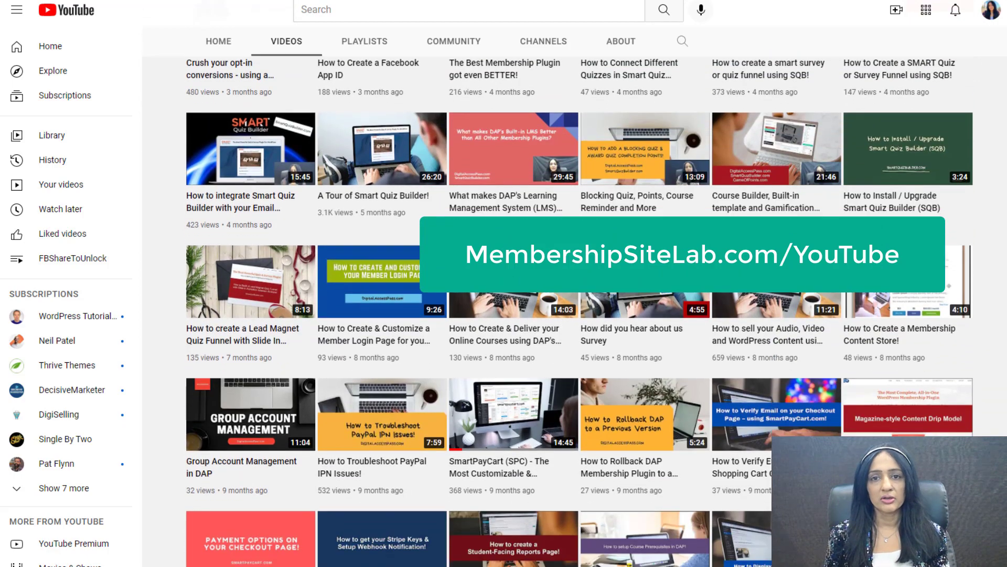
pyautogui.scroll(-7, 575, 295)
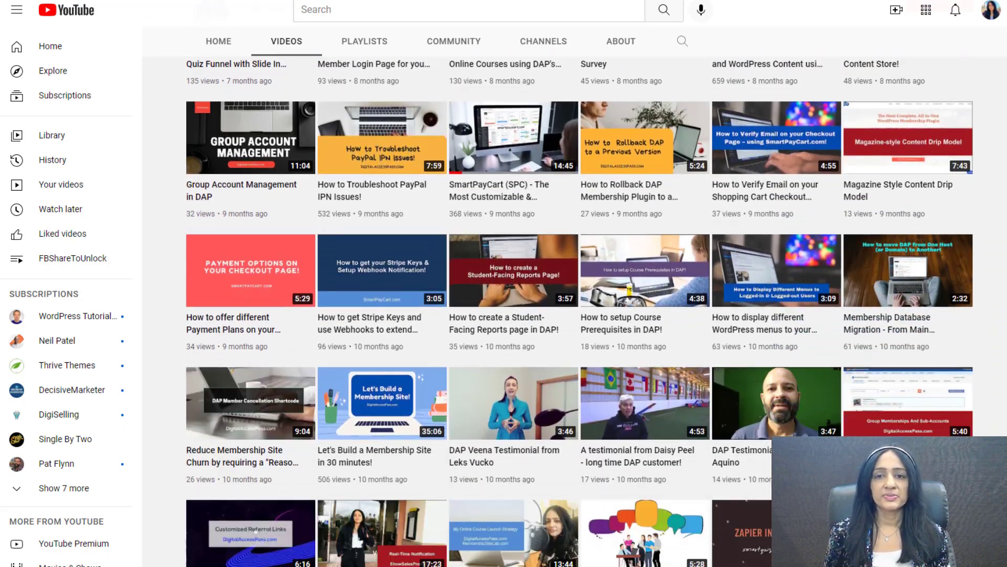
pyautogui.scroll(-7, 575, 295)
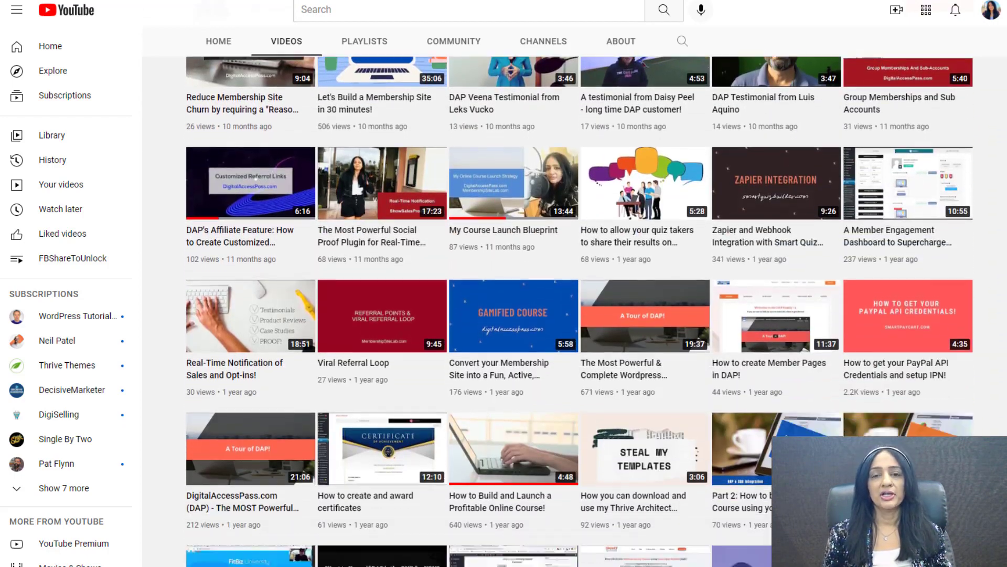
pyautogui.scroll(-7, 575, 296)
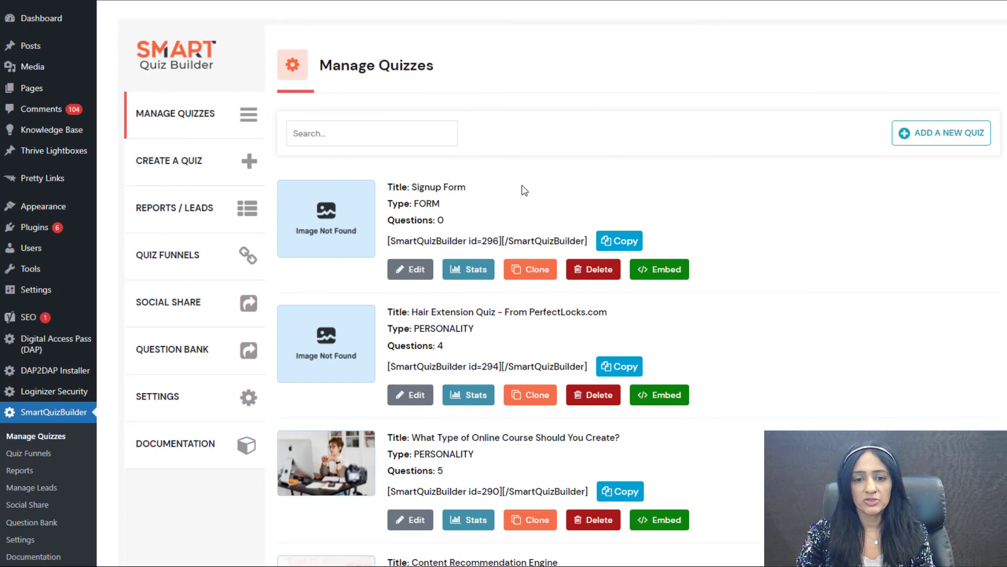
# Step: Begin adding a new quiz in SmartQuizBuilder and look over the pre-built quiz templates, returning to the build options
pyautogui.click(959, 141)
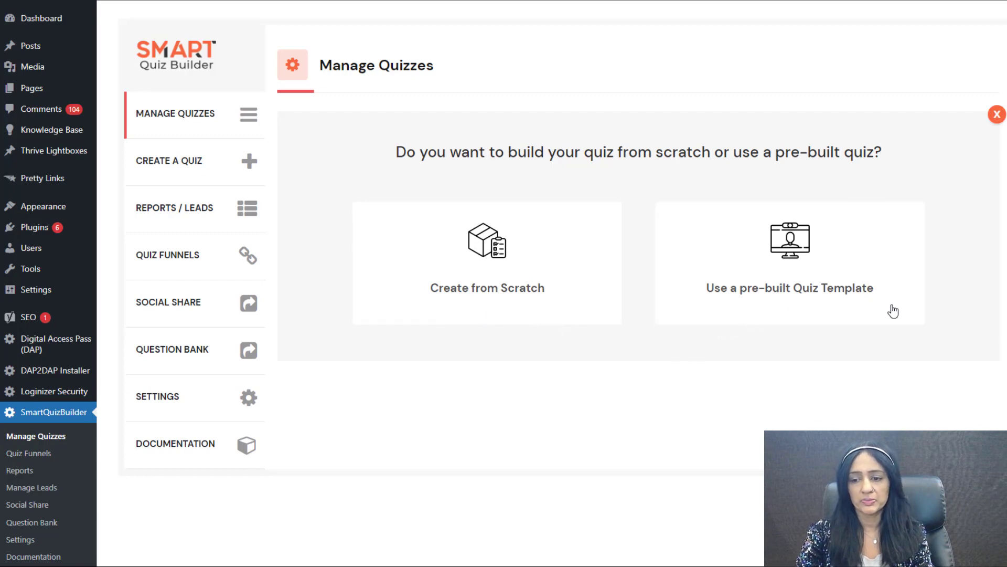
pyautogui.click(813, 264)
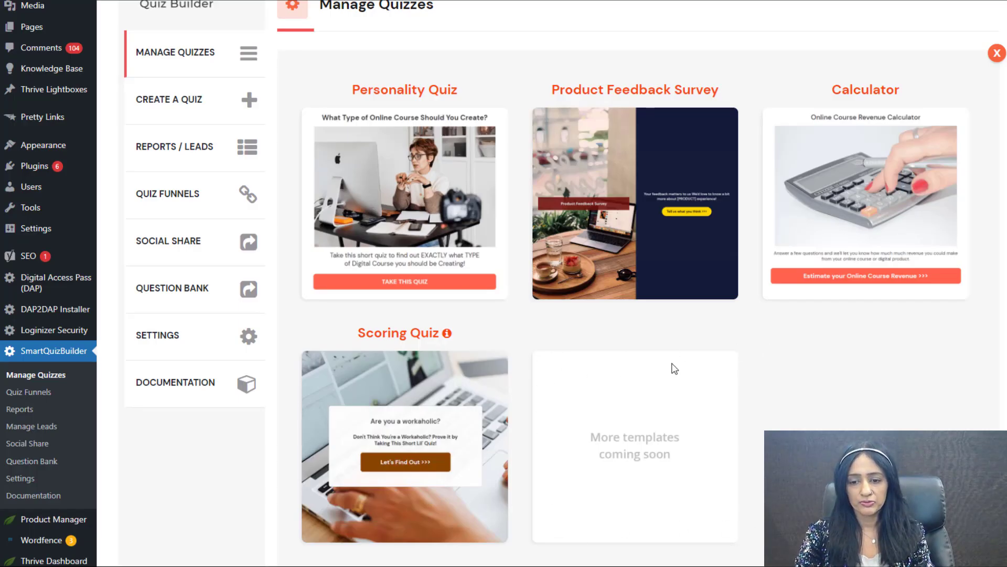
pyautogui.click(997, 55)
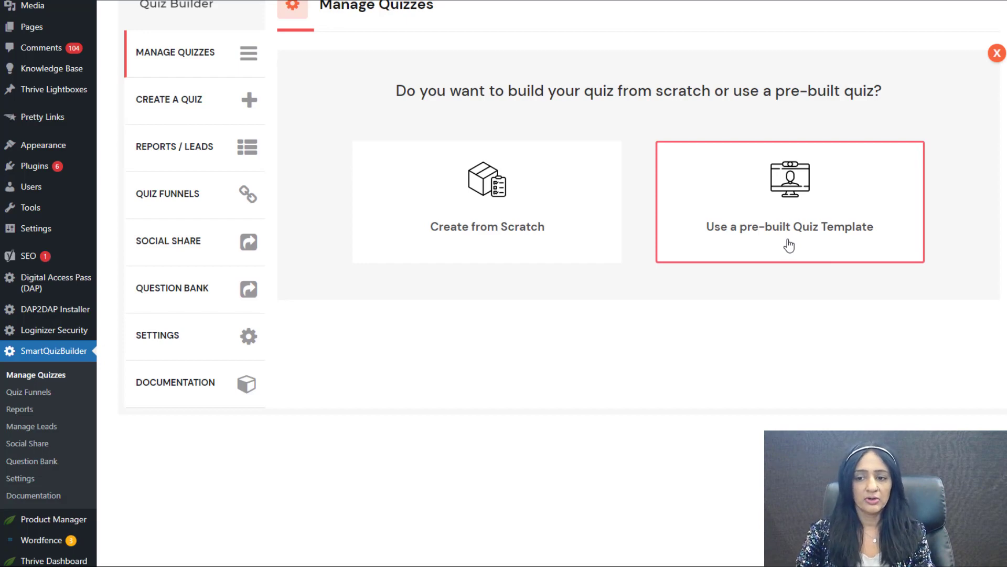
# Step: Create the quiz from scratch with both its name and description set to Signup Form
pyautogui.scroll(2, 557, 313)
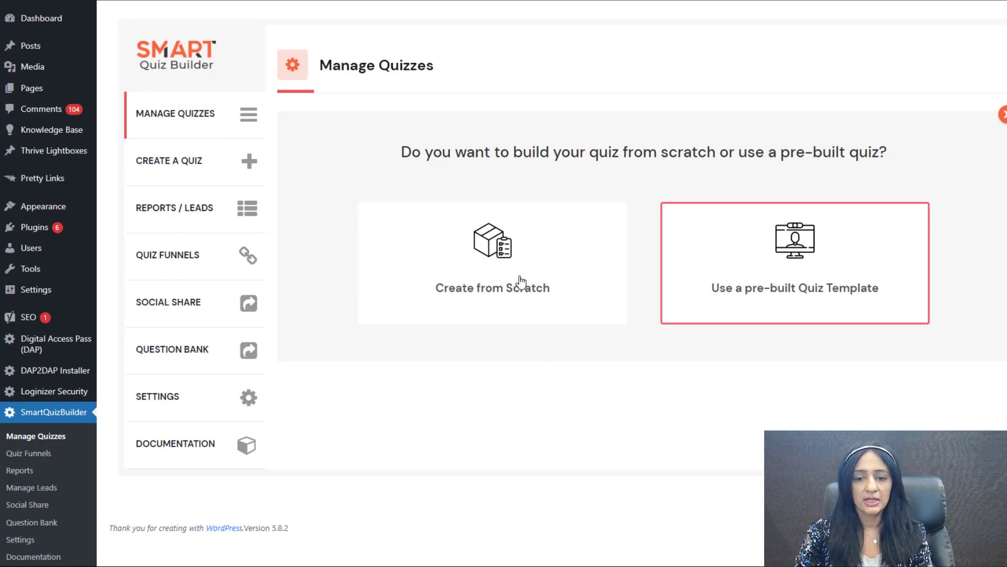
pyautogui.click(501, 255)
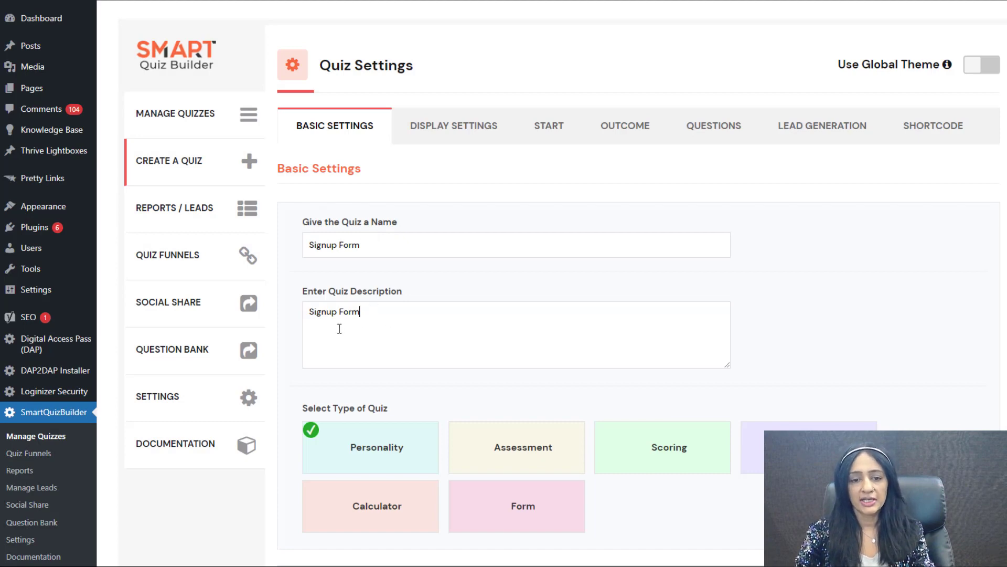
pyautogui.scroll(-1, 465, 363)
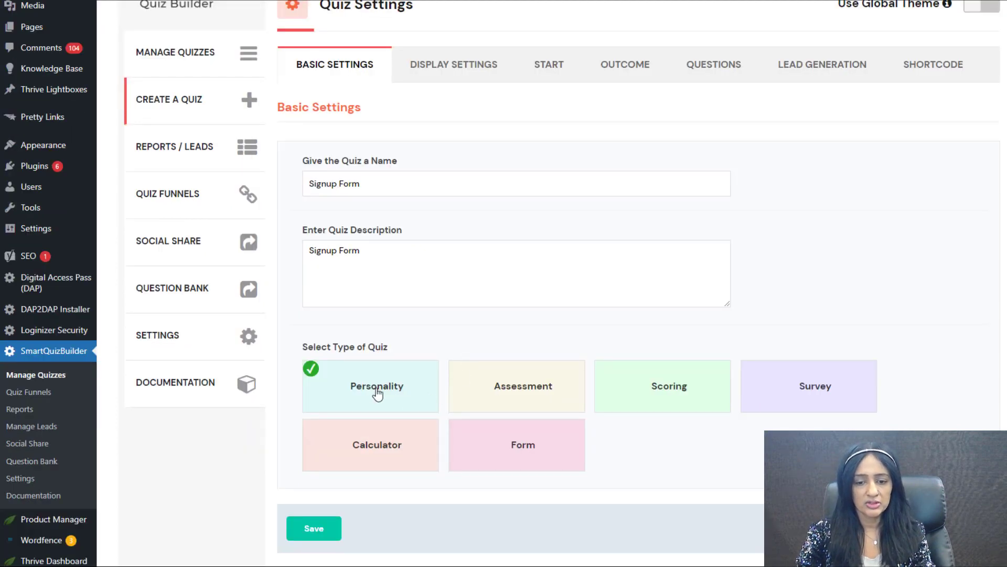
# Step: Set the quiz type to Form, save it, and review the popup and platform options in the display settings
pyautogui.click(514, 460)
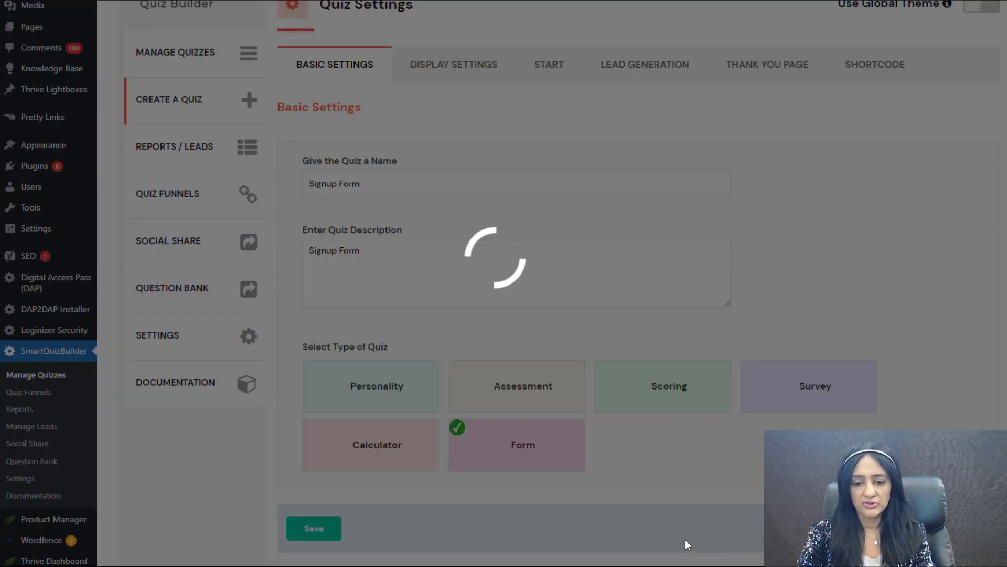
pyautogui.scroll(-2, 377, 187)
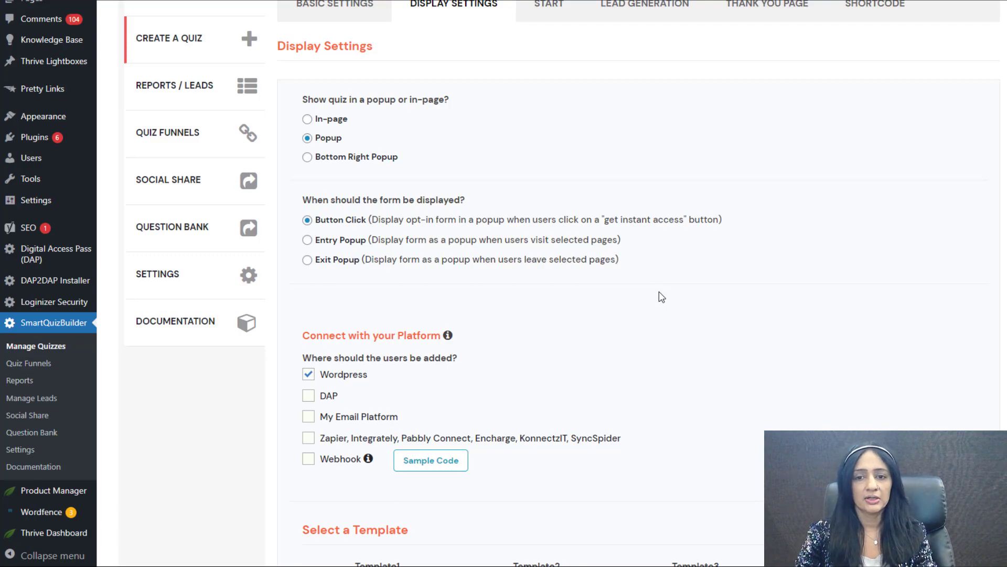
pyautogui.scroll(2, 568, 50)
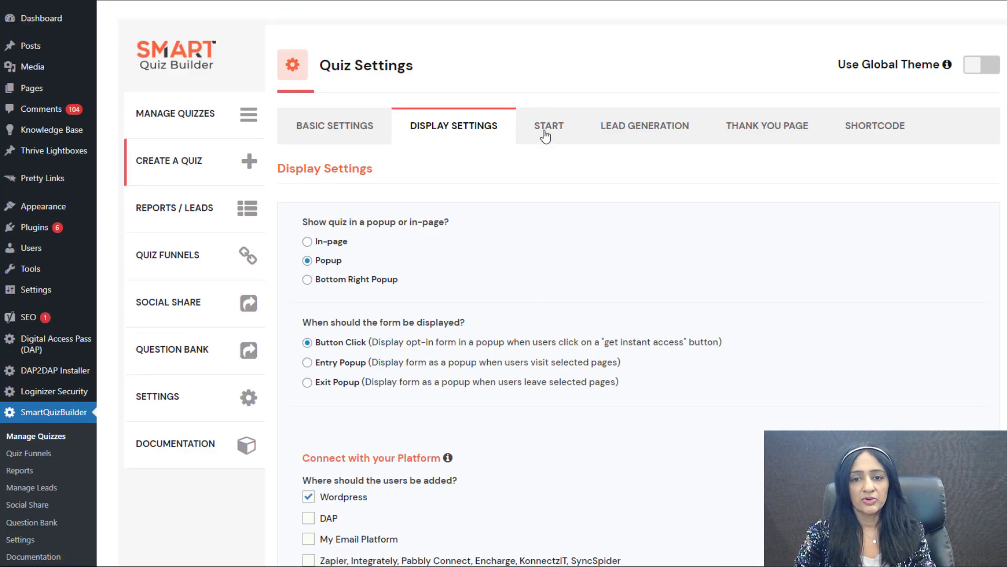
pyautogui.scroll(-2, 761, 310)
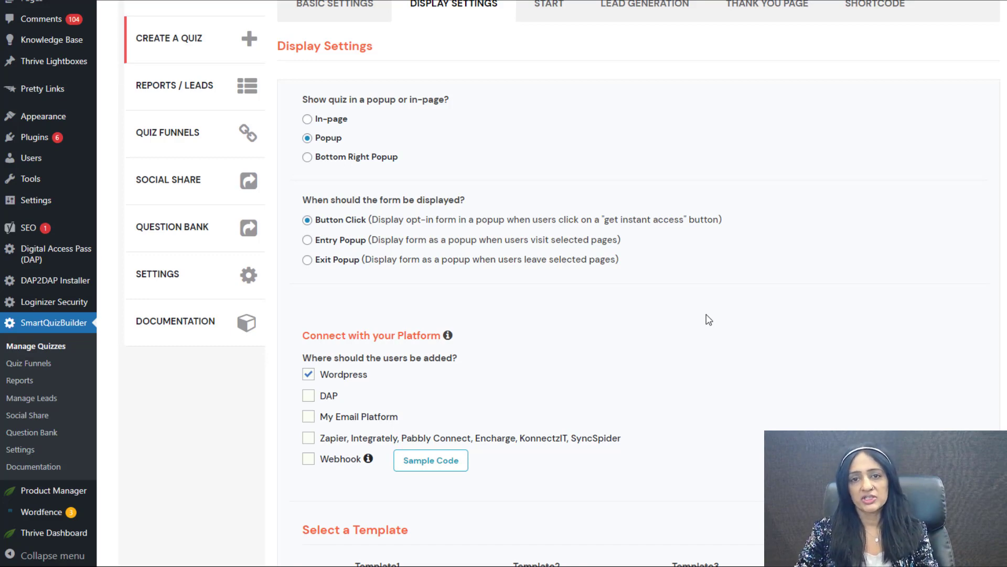
pyautogui.scroll(3, 708, 320)
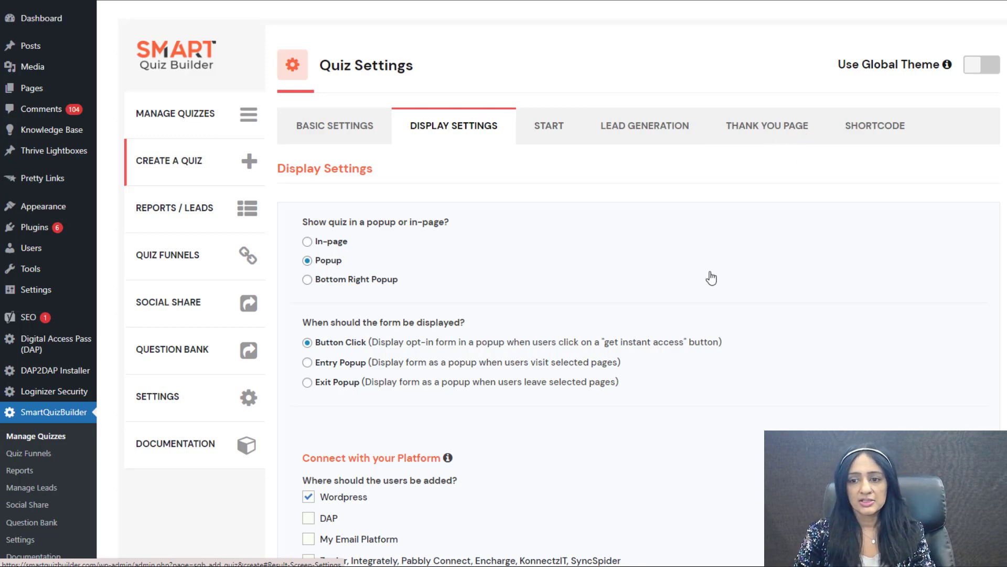
pyautogui.scroll(-2, 334, 305)
pyautogui.scroll(1, 709, 124)
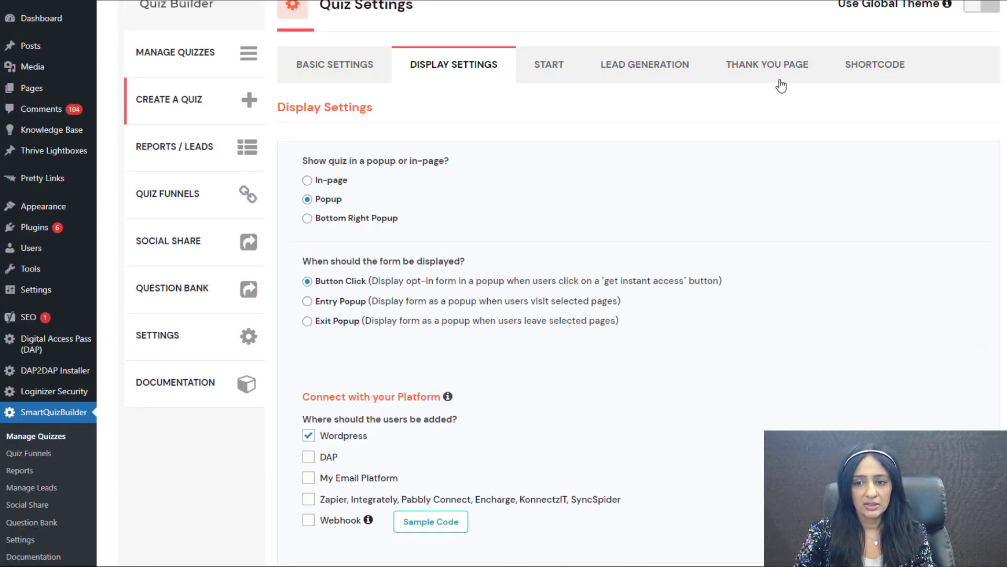
pyautogui.scroll(-1, 774, 128)
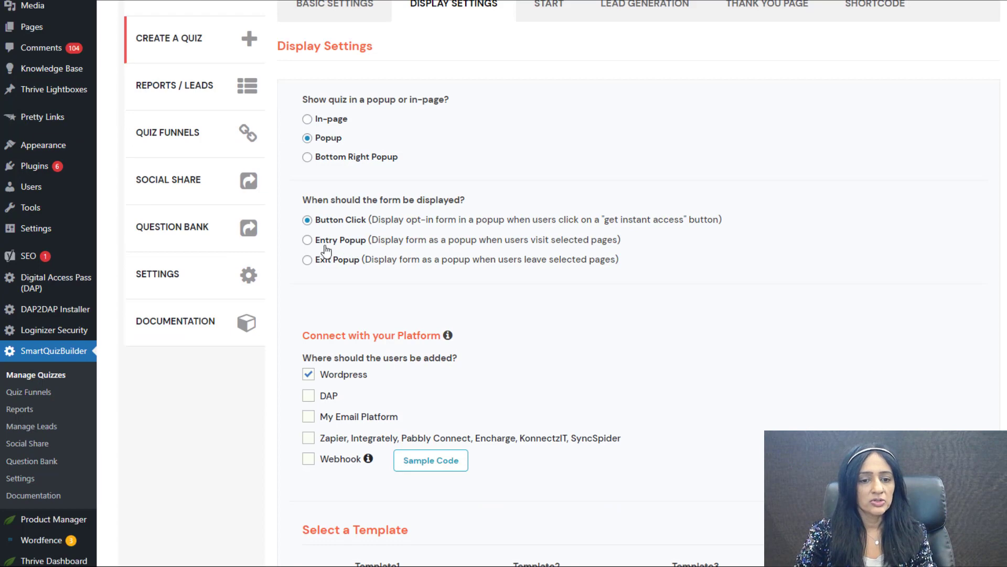
# Step: Try the Entry Popup on /no-better-lead-magnet-than-a-quiz and /static-vs-interactive-content, and the Exit Popup, before restoring the Button Click display
pyautogui.click(334, 243)
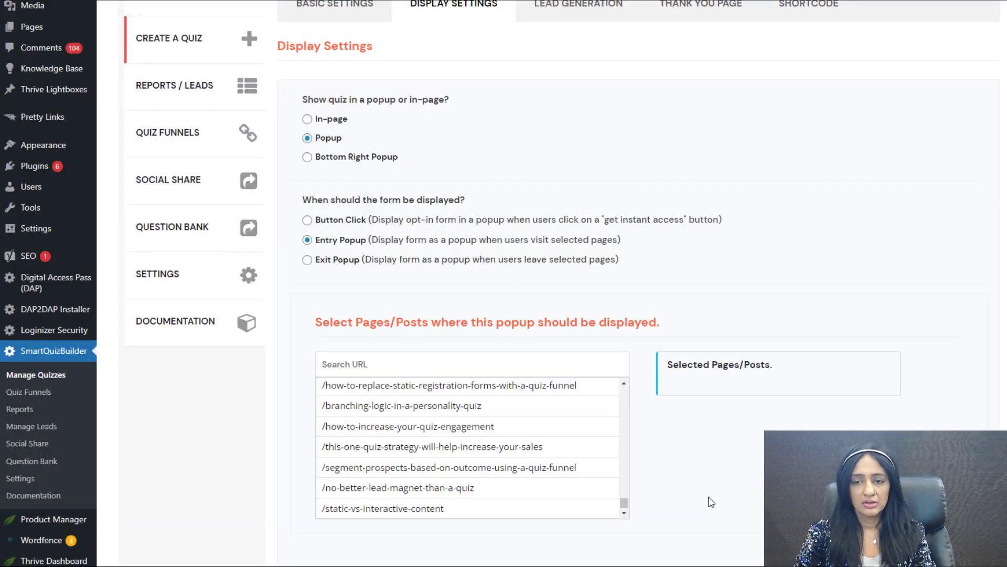
pyautogui.moveTo(421, 491); pyautogui.dragTo(428, 507)
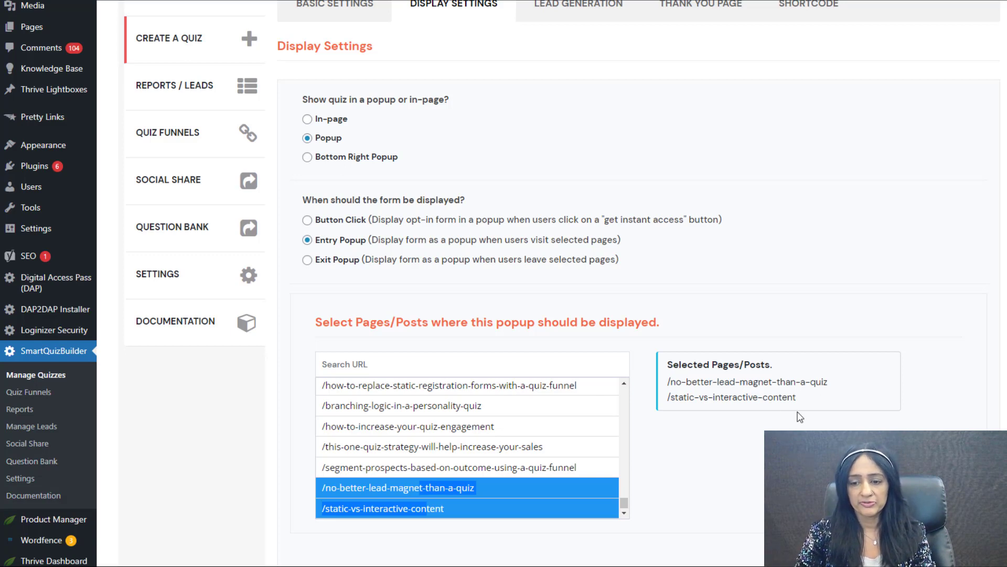
pyautogui.click(310, 262)
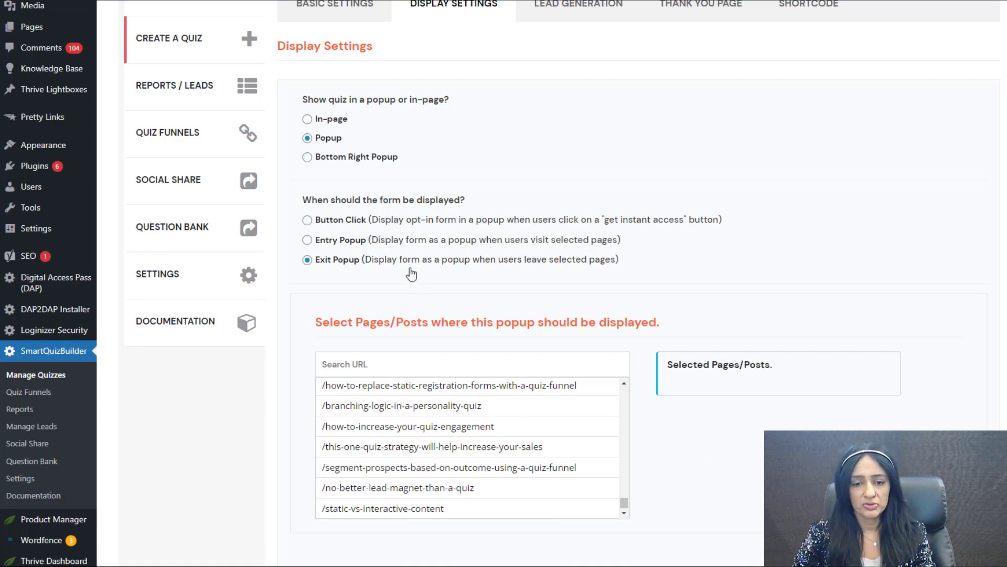
pyautogui.click(307, 220)
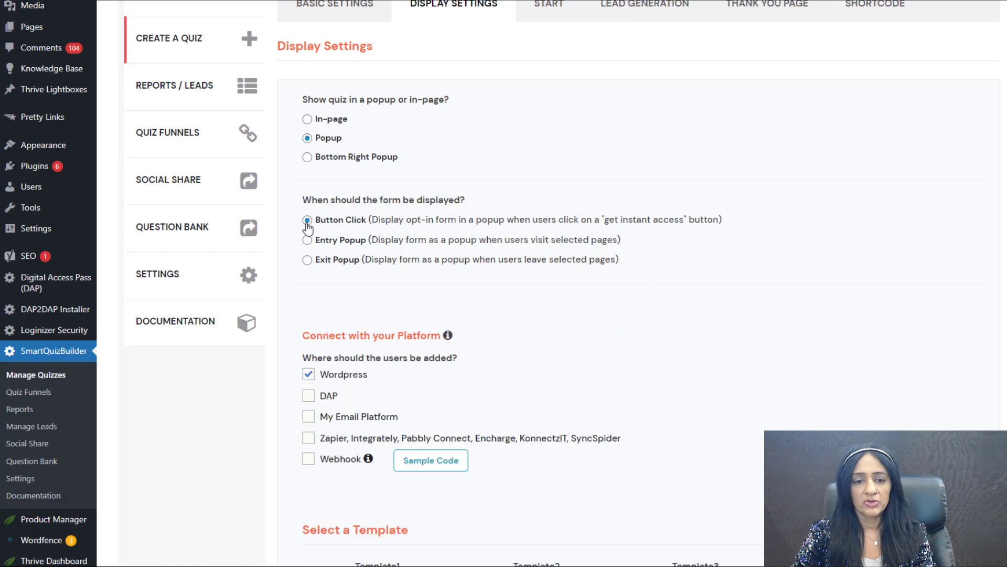
# Step: Try adding users to the Example Subscription Product in DAP, and disable the DAP connection again
pyautogui.scroll(-4, 745, 379)
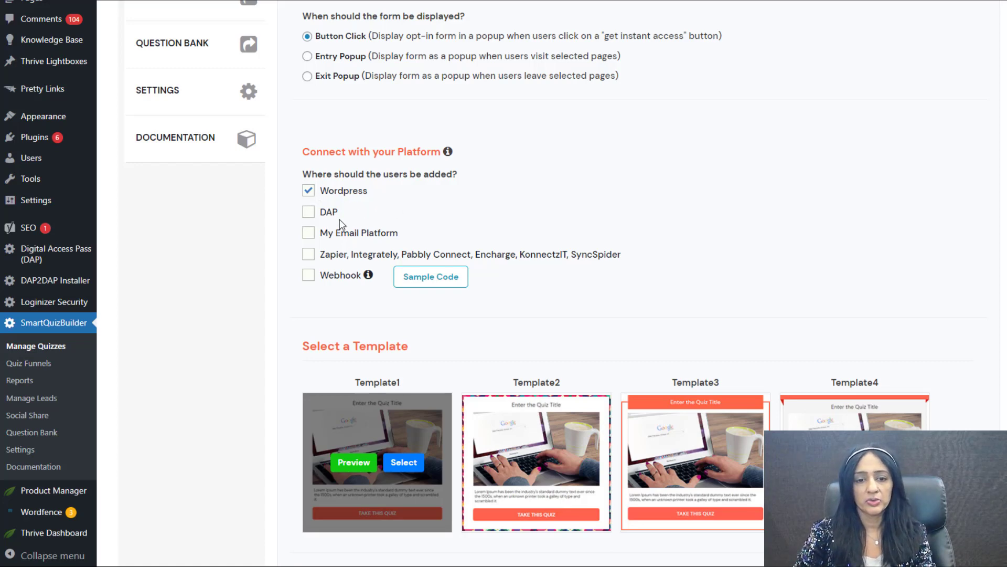
pyautogui.scroll(2, 227, 232)
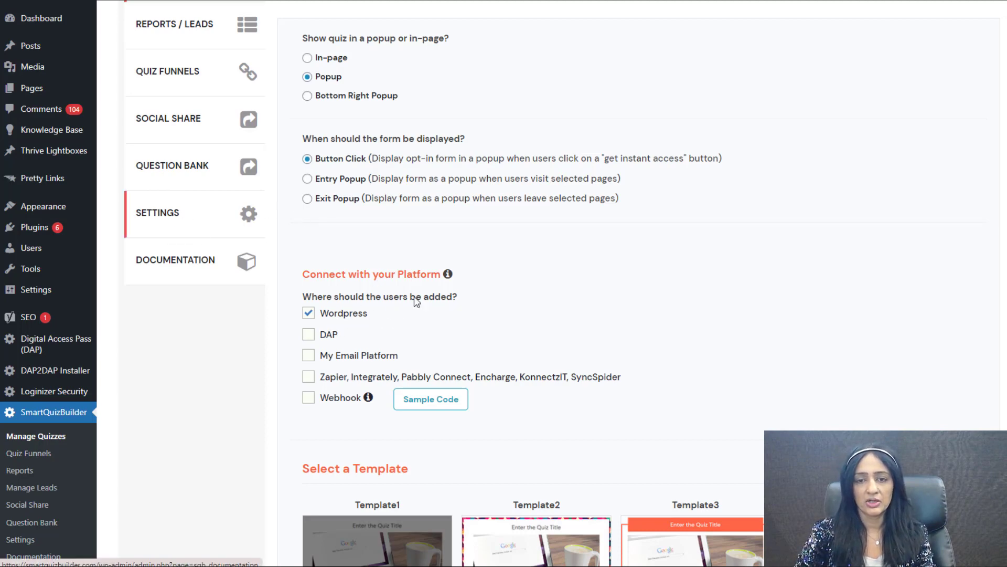
pyautogui.scroll(-2, 240, 319)
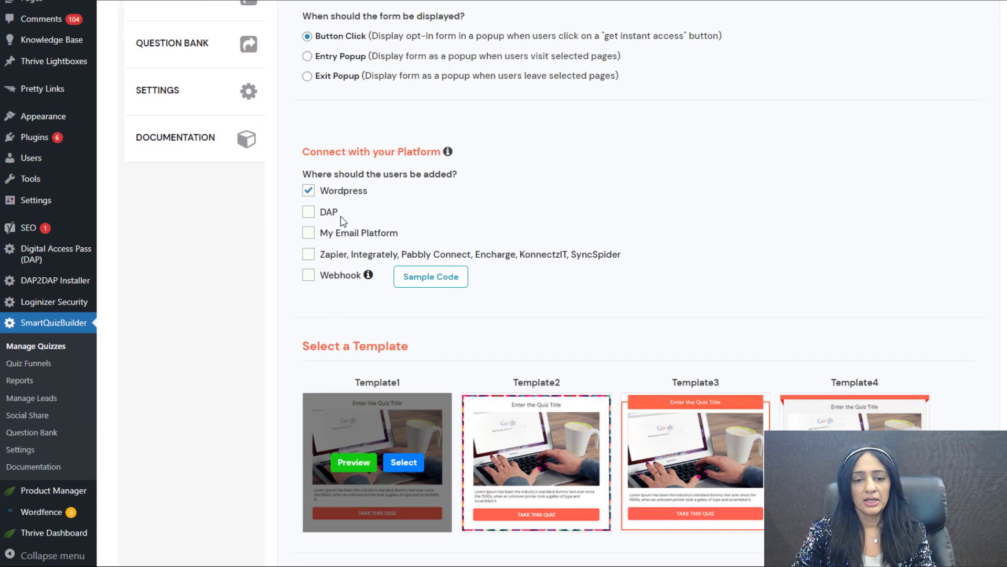
pyautogui.click(308, 212)
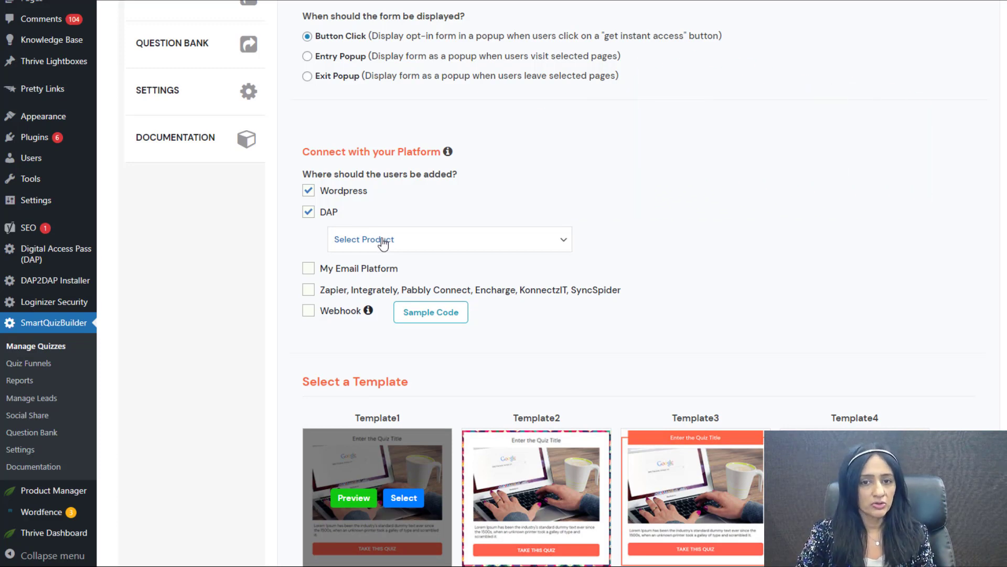
pyautogui.click(383, 241)
pyautogui.click(390, 266)
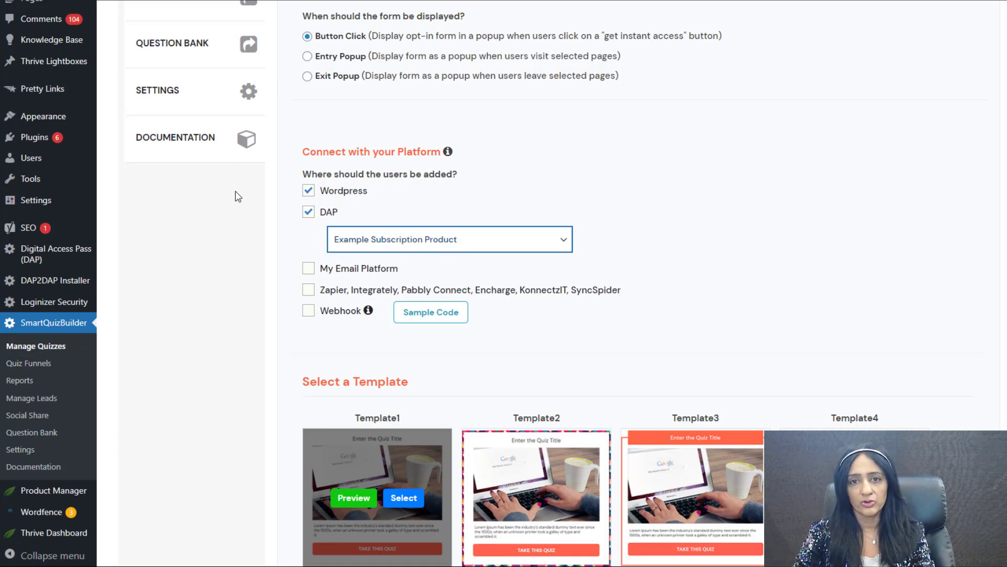
pyautogui.click(309, 212)
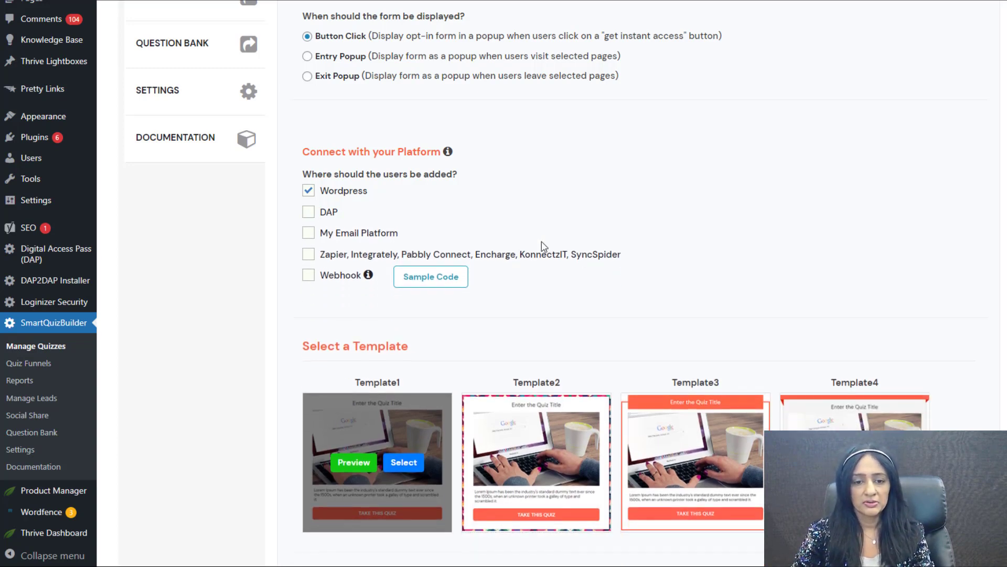
# Step: Enable My Email Platform for the form's users and choose AWeber as the connected service
pyautogui.click(308, 233)
pyautogui.scroll(-2, 720, 293)
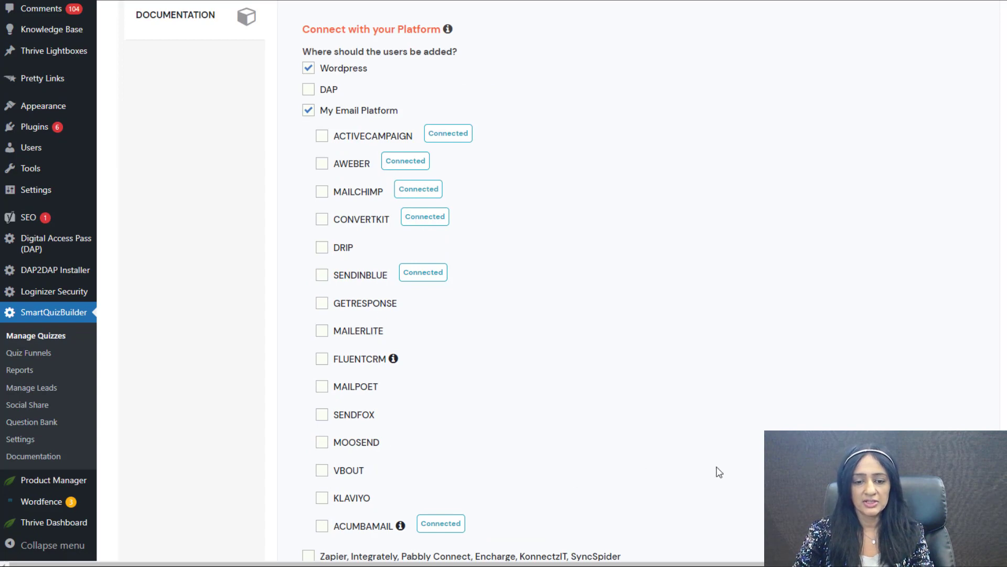
pyautogui.scroll(1, 715, 470)
pyautogui.click(359, 231)
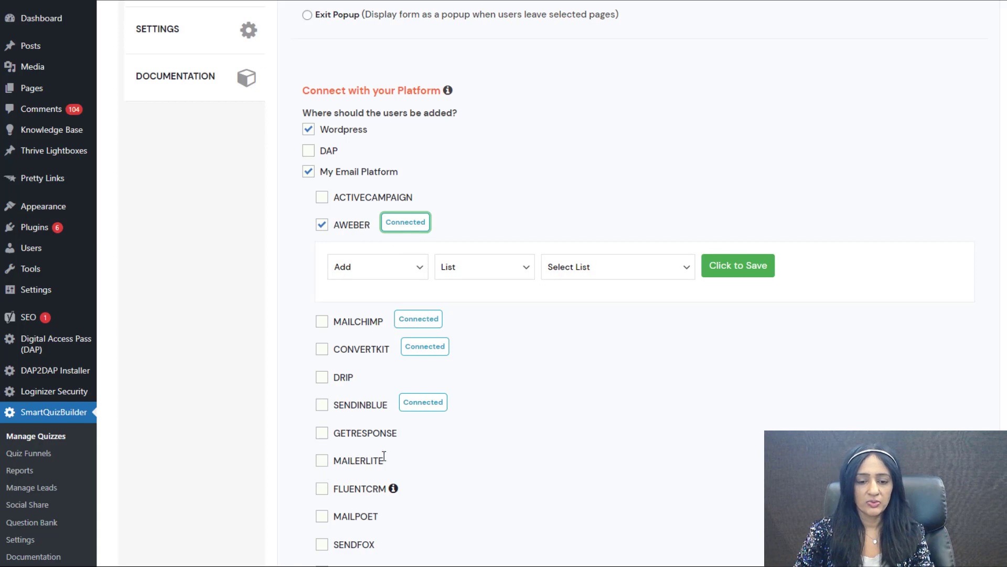
# Step: Enable MailerLite and open its API key connection details, closing them without an entry and disabling MailerLite again
pyautogui.click(322, 461)
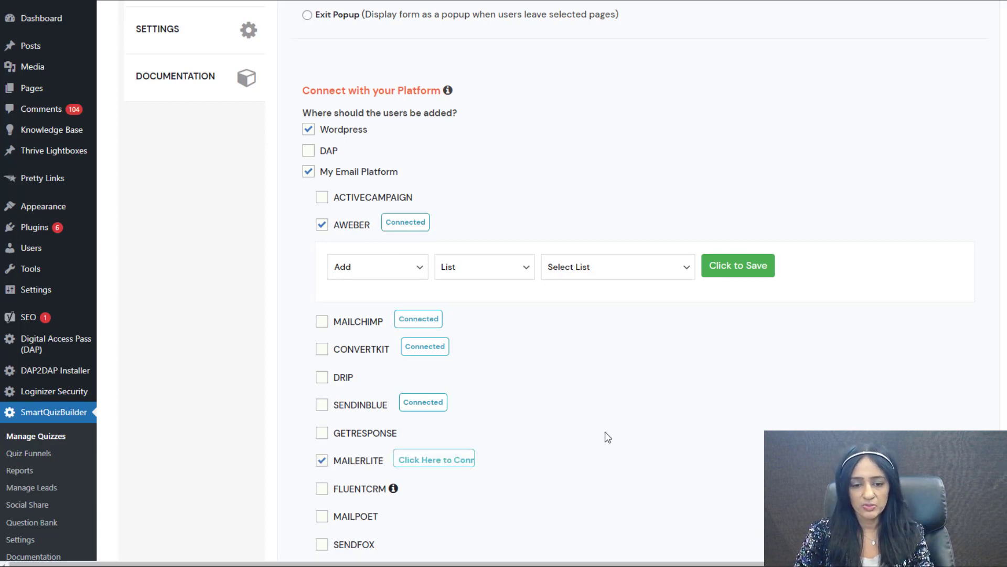
pyautogui.click(470, 462)
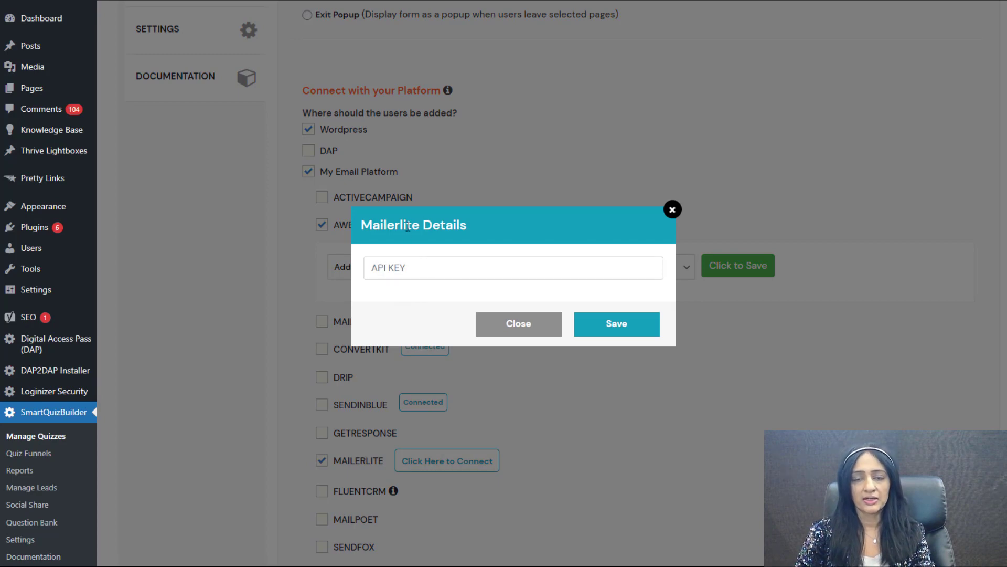
pyautogui.click(546, 337)
pyautogui.scroll(-1, 320, 356)
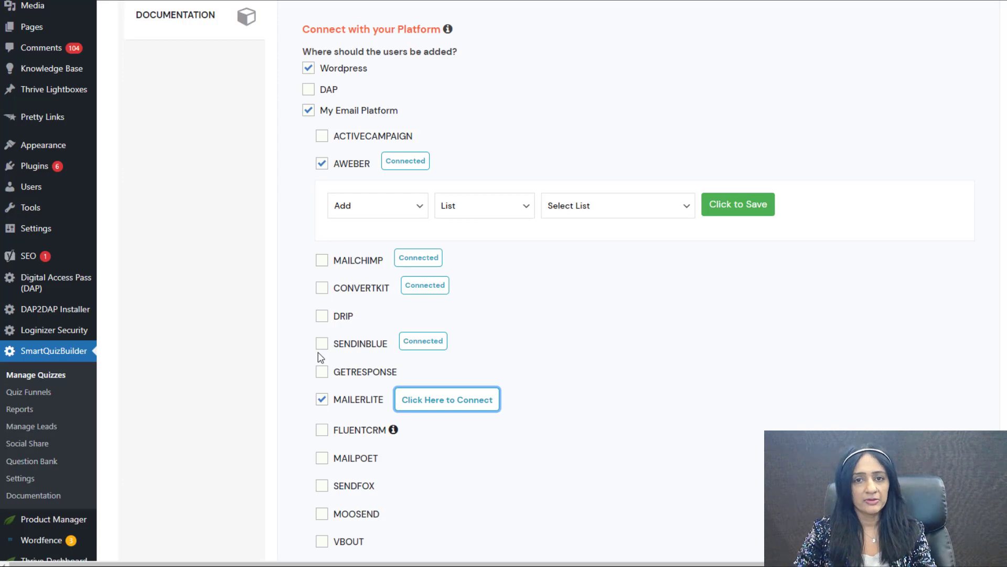
pyautogui.click(322, 399)
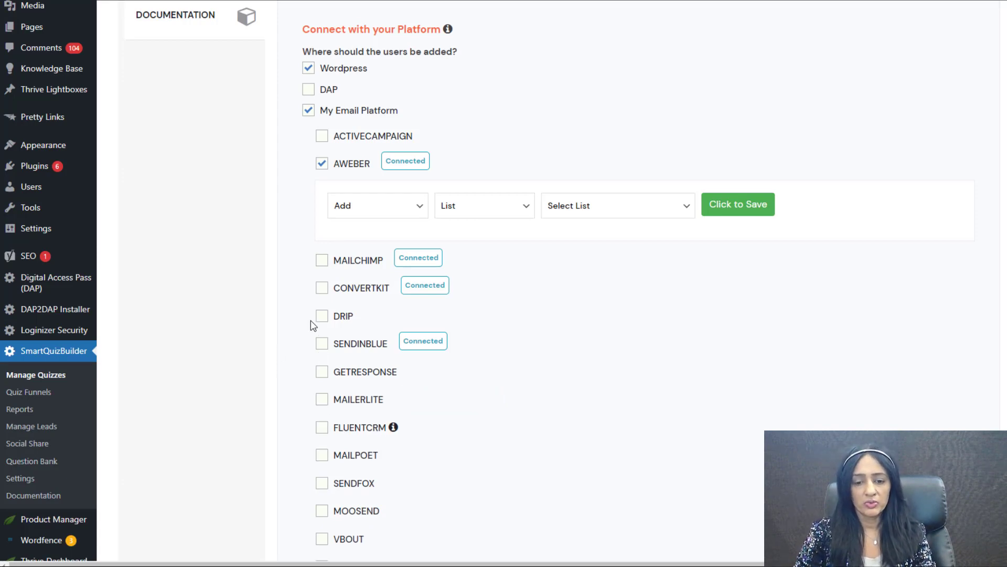
# Step: Add and save an AWeber action that adds users to the List Building - LMQ list
pyautogui.scroll(2, 310, 322)
pyautogui.scroll(-2, 506, 310)
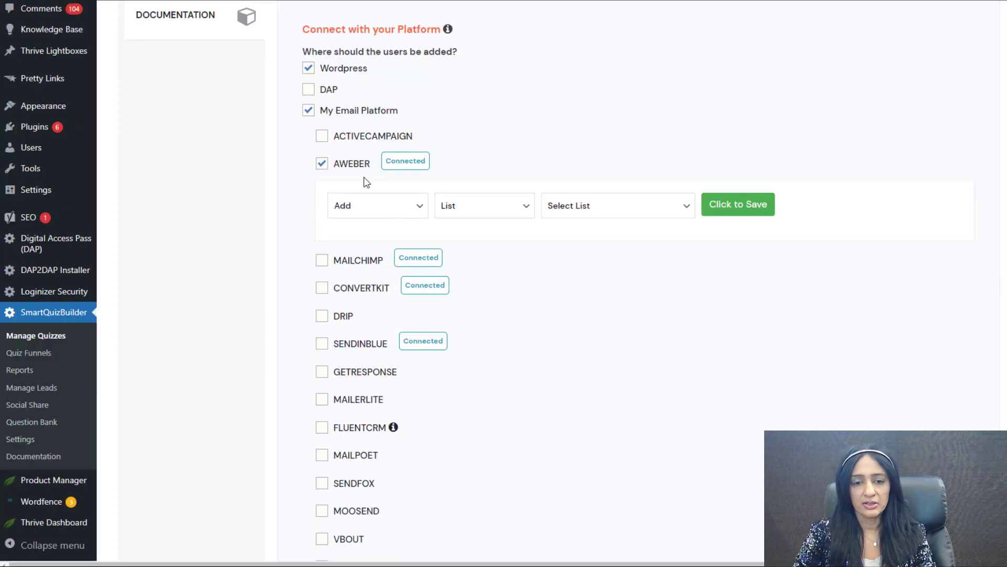
pyautogui.click(617, 212)
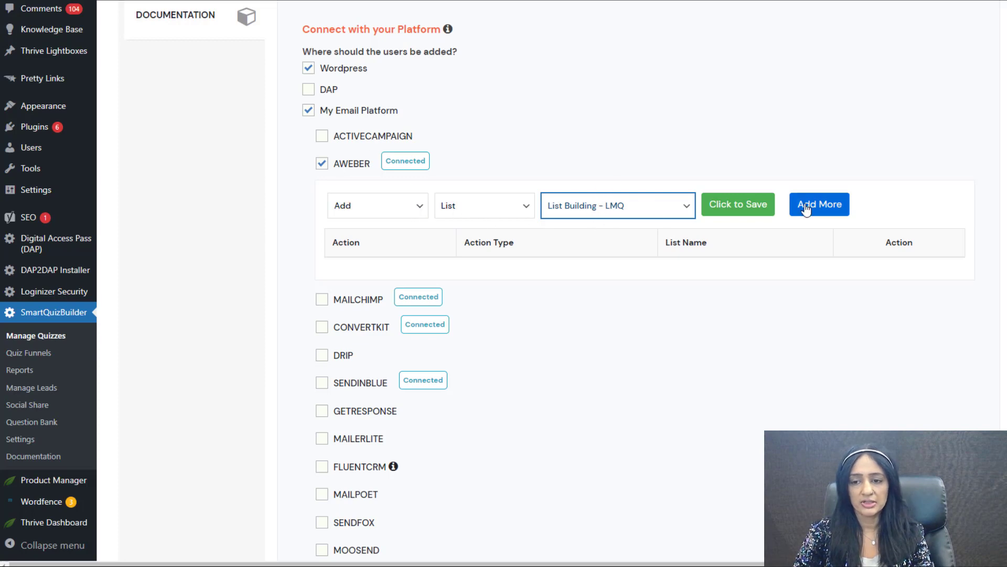
pyautogui.click(754, 215)
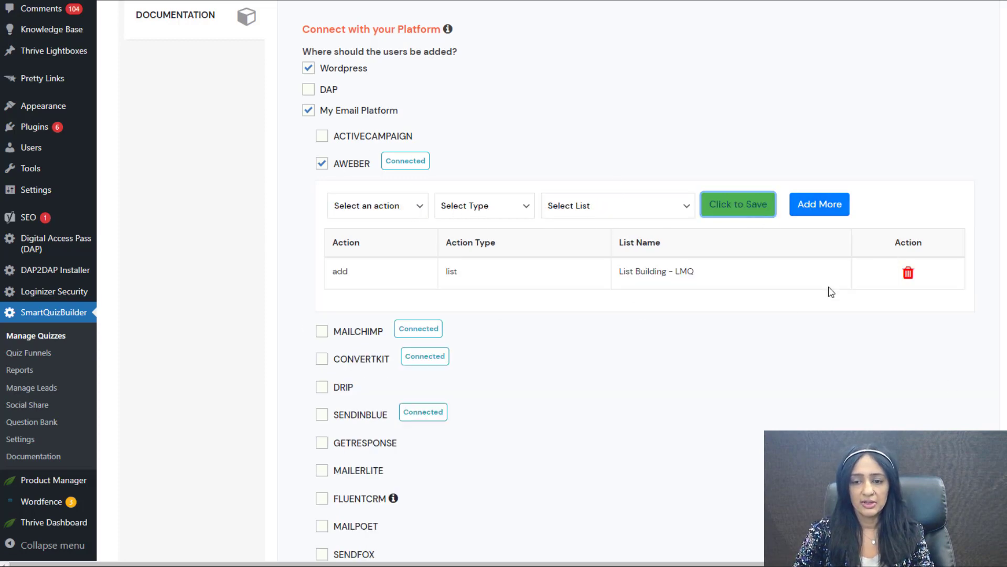
# Step: Look over the available display templates and the registration opt-in screen under Lead Generation
pyautogui.scroll(-12, 810, 288)
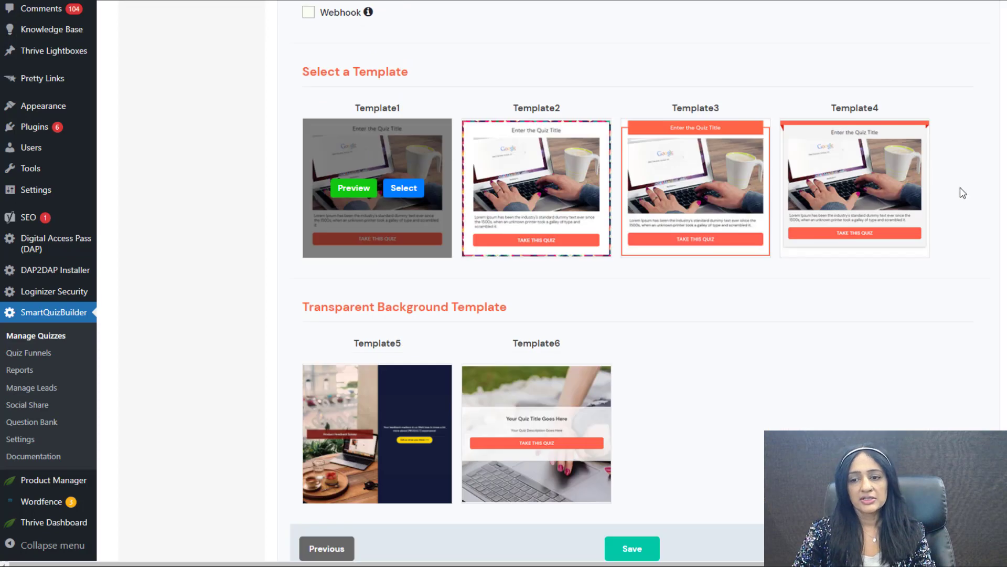
pyautogui.moveTo(553, 436)
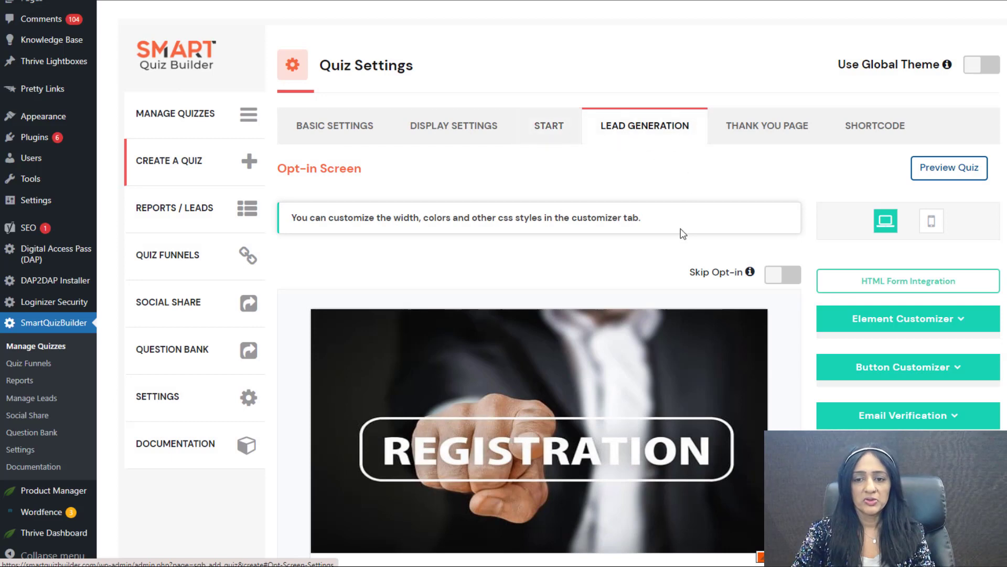
pyautogui.scroll(-3, 683, 234)
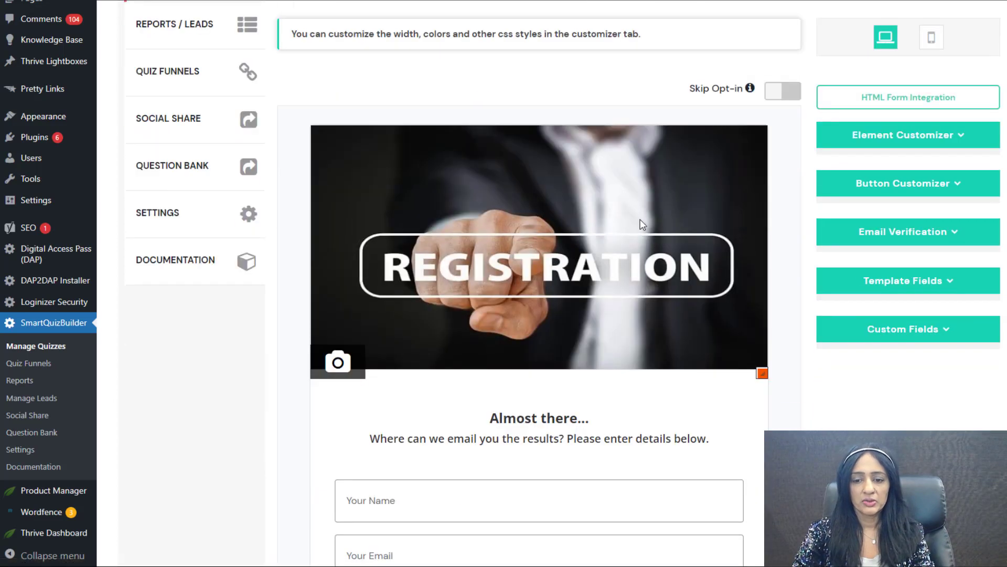
pyautogui.scroll(2, 646, 222)
# Step: Examine the start screen's instant access button with its customizer and text formatting options, and return to the opt-in screen
pyautogui.click(555, 79)
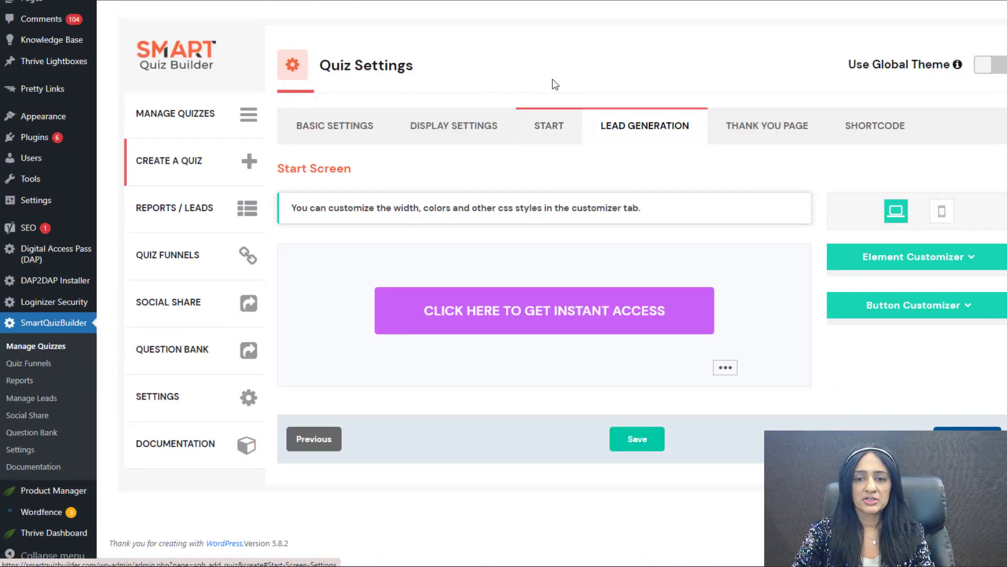
pyautogui.click(524, 326)
pyautogui.click(965, 306)
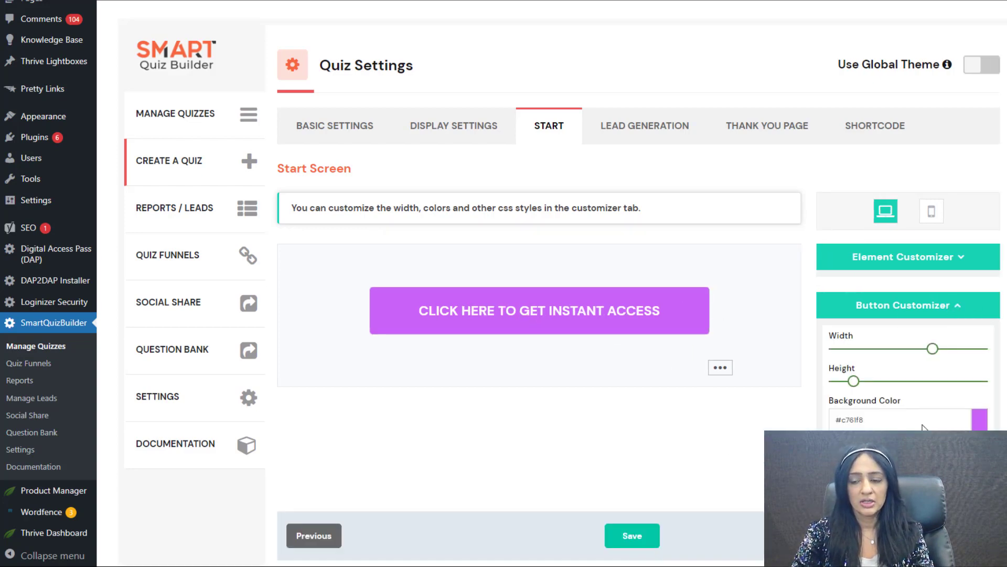
pyautogui.click(553, 326)
pyautogui.moveTo(677, 324); pyautogui.dragTo(362, 304)
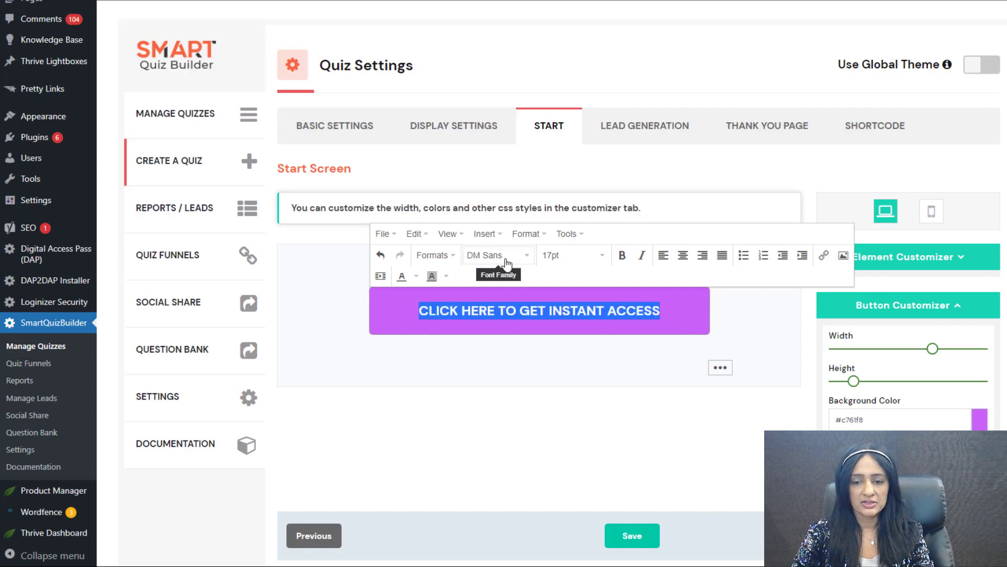
pyautogui.click(587, 355)
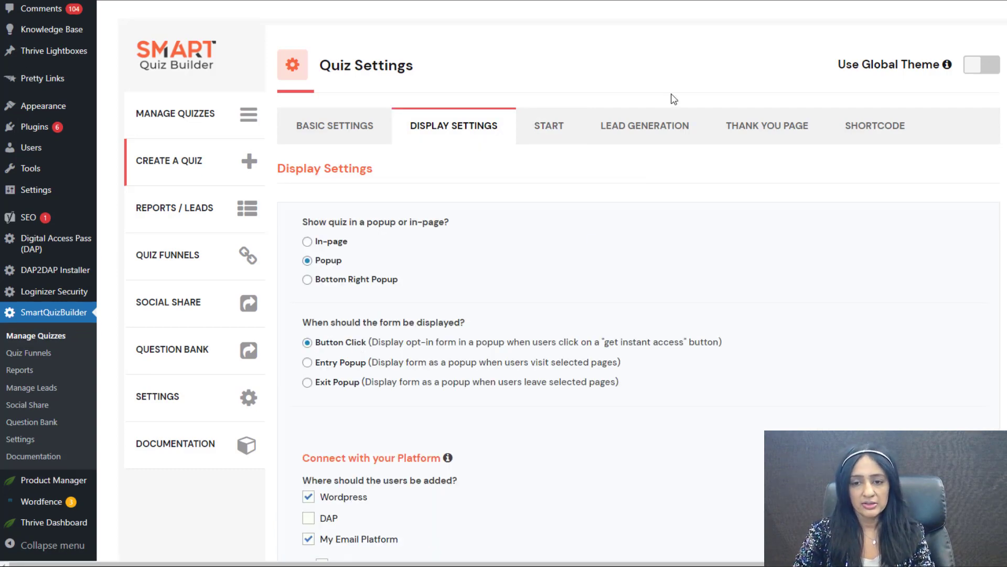
pyautogui.click(564, 137)
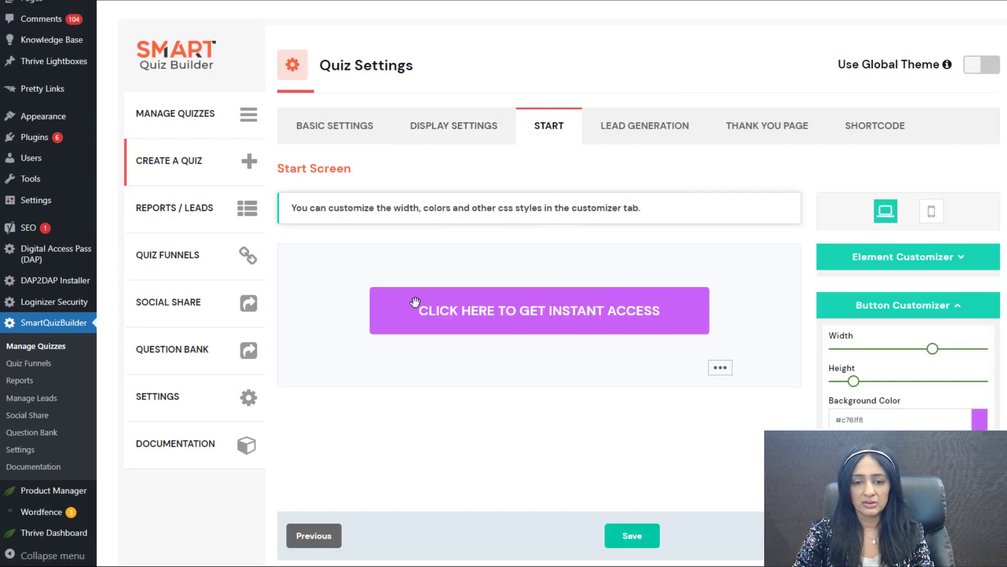
pyautogui.click(640, 125)
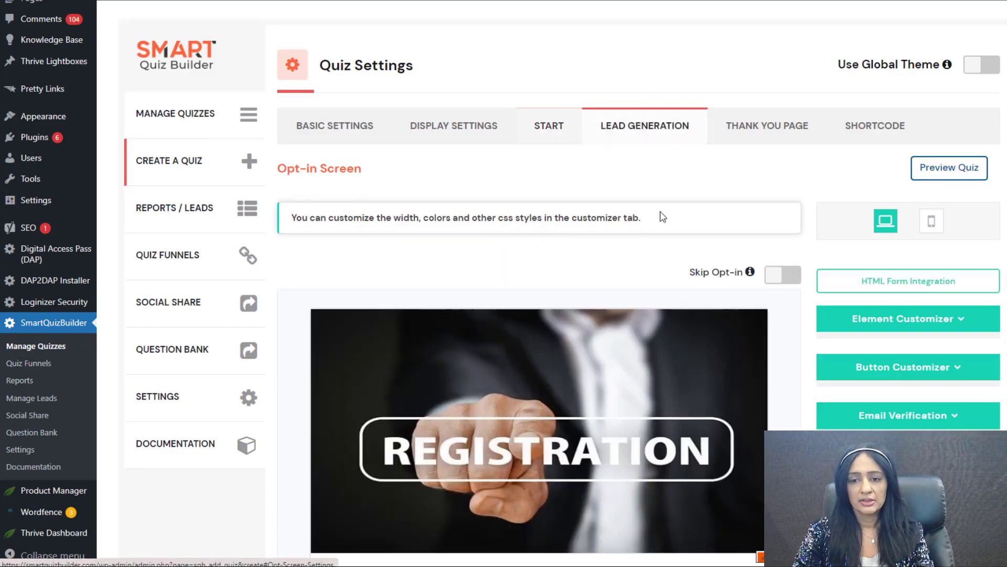
# Step: Review the opt-in form's fields and slightly enlarge the registration image above them
pyautogui.scroll(-5, 426, 219)
pyautogui.scroll(-2, 824, 340)
pyautogui.scroll(4, 814, 348)
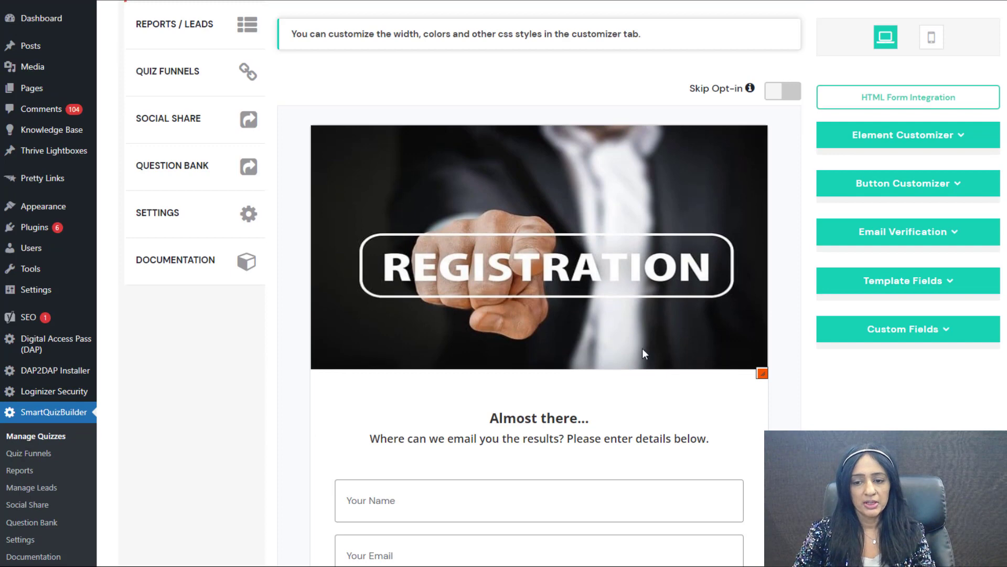
pyautogui.moveTo(762, 373)
pyautogui.mouseDown()
pyautogui.moveTo(761, 363)
pyautogui.moveTo(771, 416)
pyautogui.moveTo(776, 369)
pyautogui.moveTo(767, 374)
pyautogui.mouseUp()
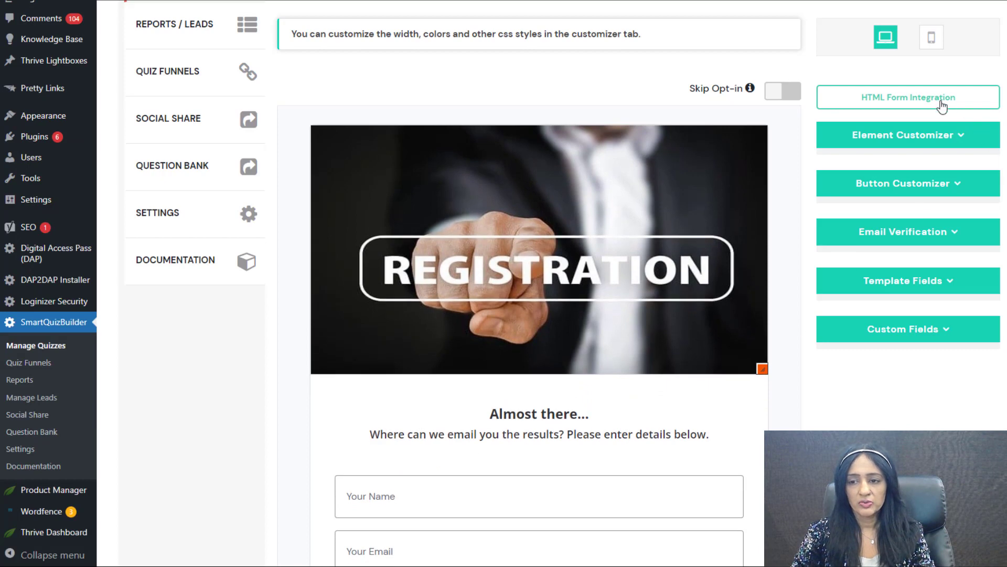
# Step: Turn the opt-in screen's Show Image option off and on again in the Element Customizer
pyautogui.click(952, 135)
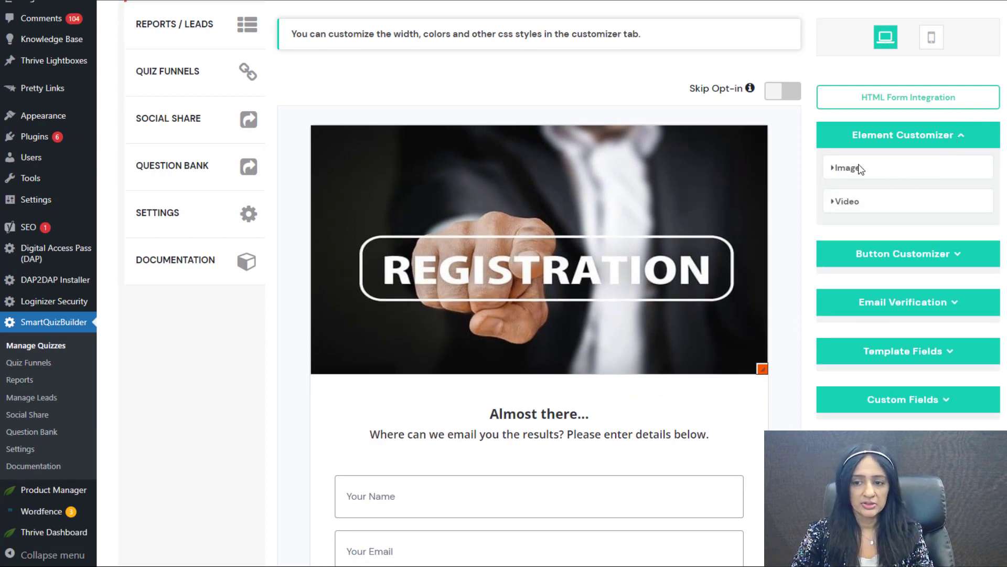
pyautogui.click(860, 168)
pyautogui.click(964, 195)
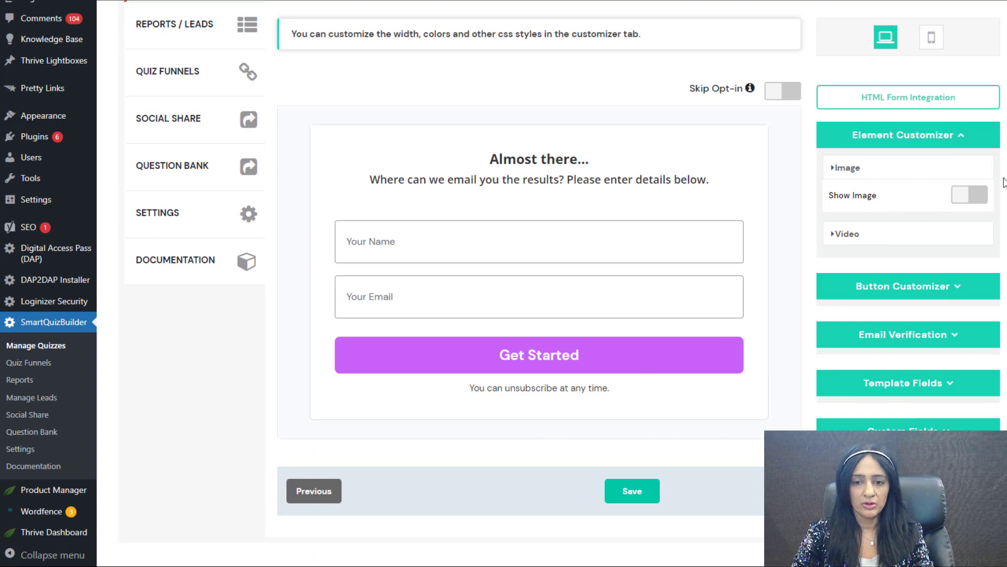
pyautogui.click(960, 196)
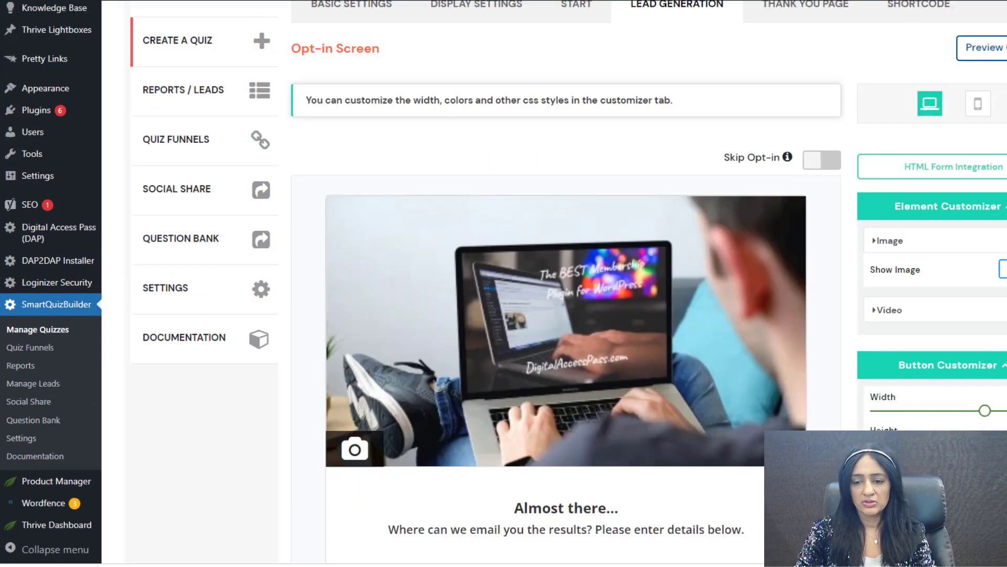
# Step: Examine the text formatting options of the Get Started button and the text above the opt-in fields
pyautogui.scroll(-3, 806, 420)
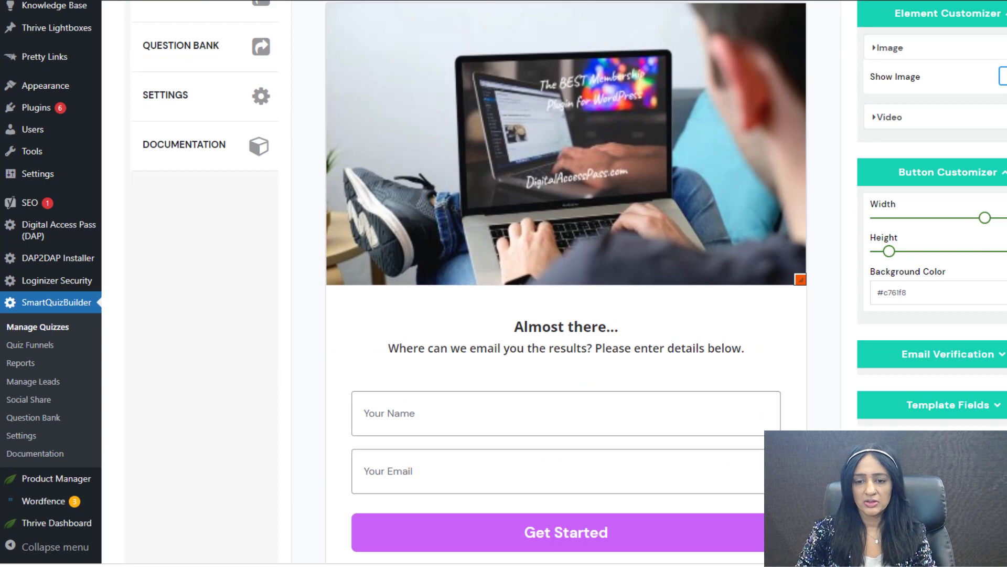
pyautogui.scroll(-1, 512, 480)
pyautogui.click(513, 481)
pyautogui.moveTo(513, 481); pyautogui.dragTo(659, 499)
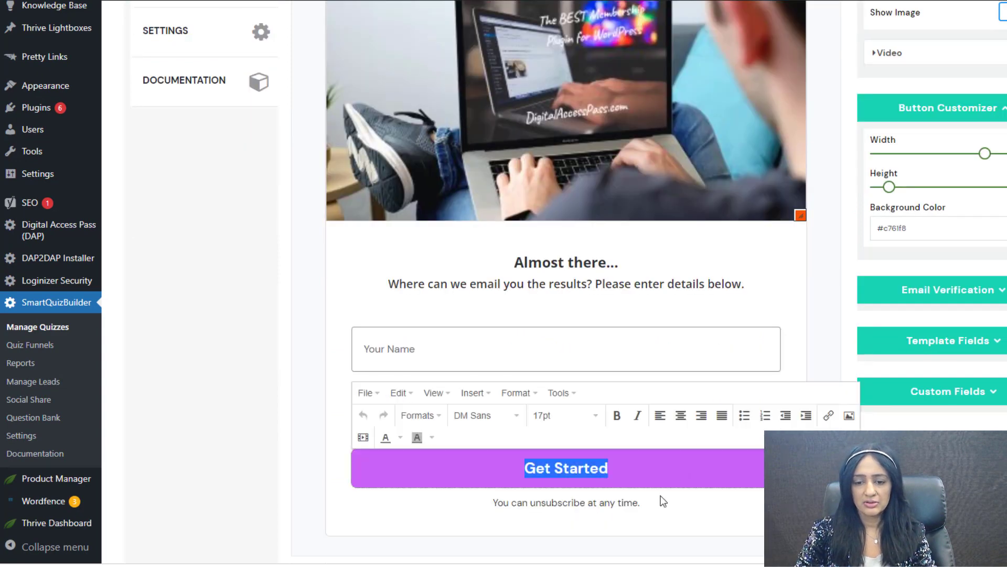
pyautogui.press('Right')
pyautogui.click(369, 367)
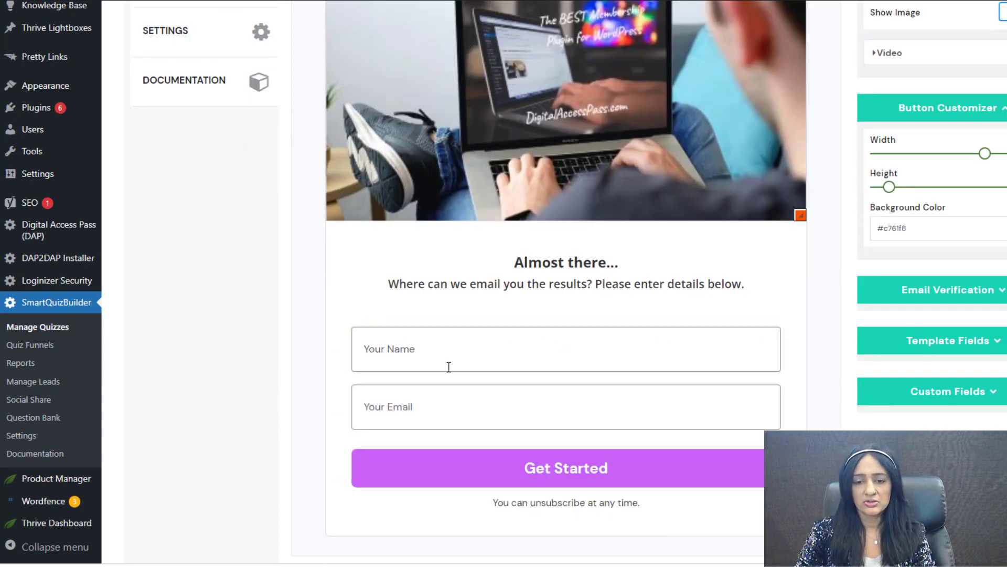
pyautogui.click(532, 284)
pyautogui.click(292, 322)
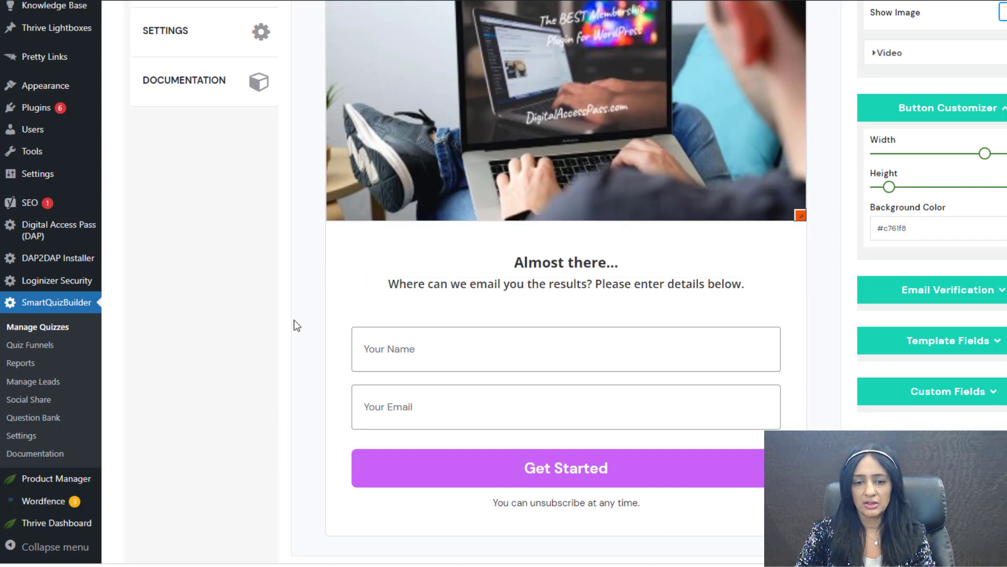
# Step: Examine the Show Video option and the Email Verification setting with its Verify Email information
pyautogui.scroll(4, 332, 256)
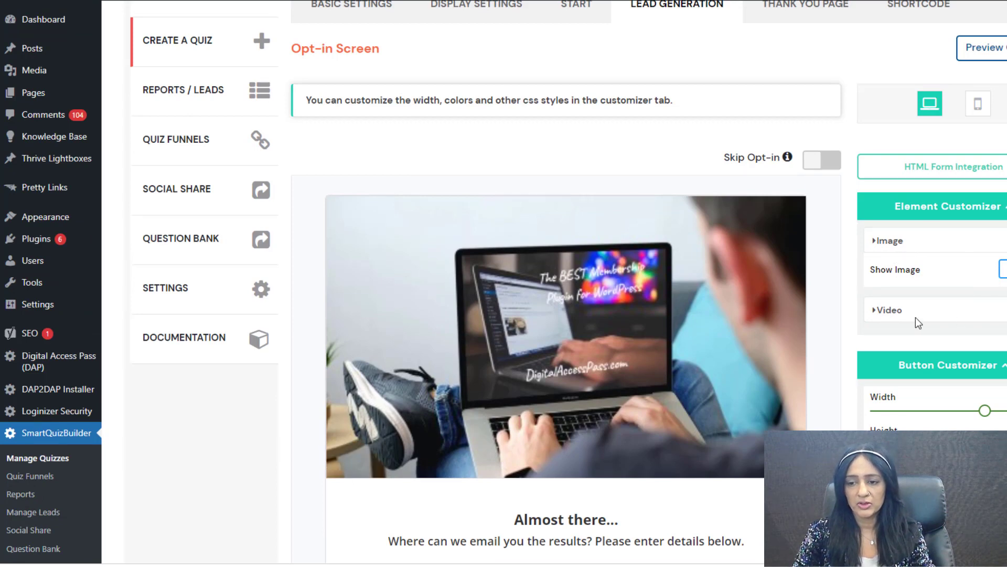
pyautogui.click(900, 312)
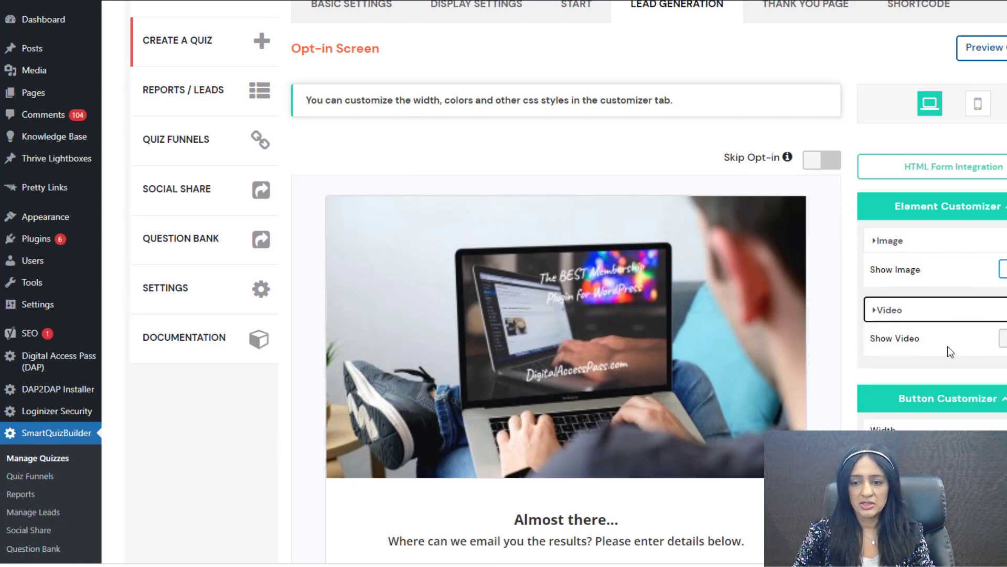
pyautogui.click(1001, 338)
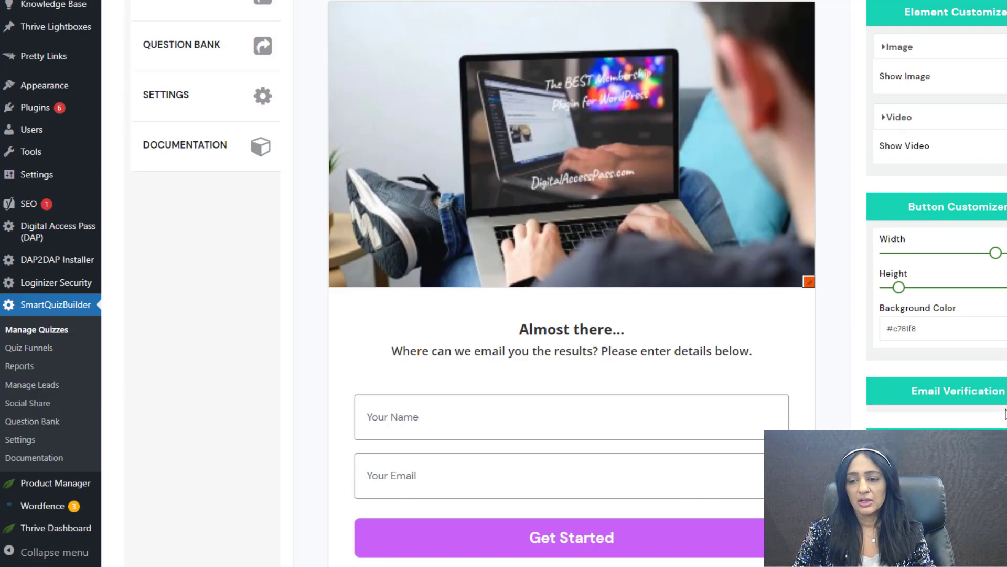
pyautogui.click(1000, 397)
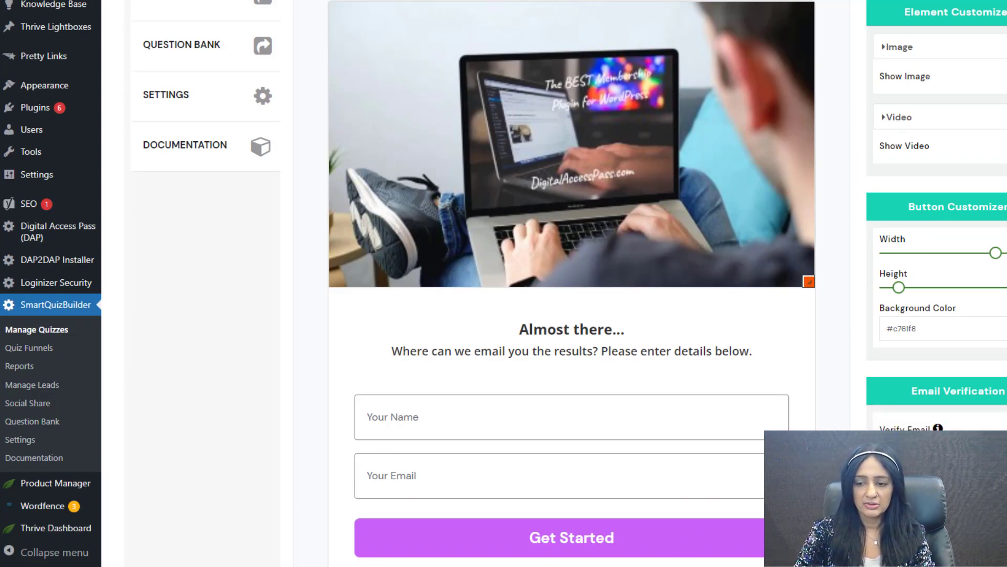
pyautogui.moveTo(938, 427)
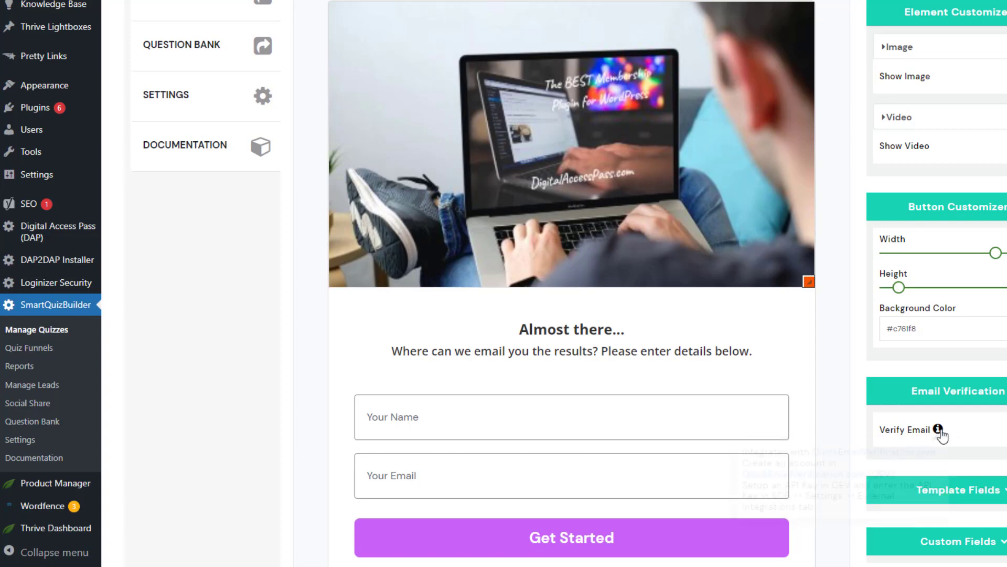
# Step: Try the First Name, Terms & Conditions and GDPR template fields on the opt-in form, restoring their original settings
pyautogui.click(1001, 489)
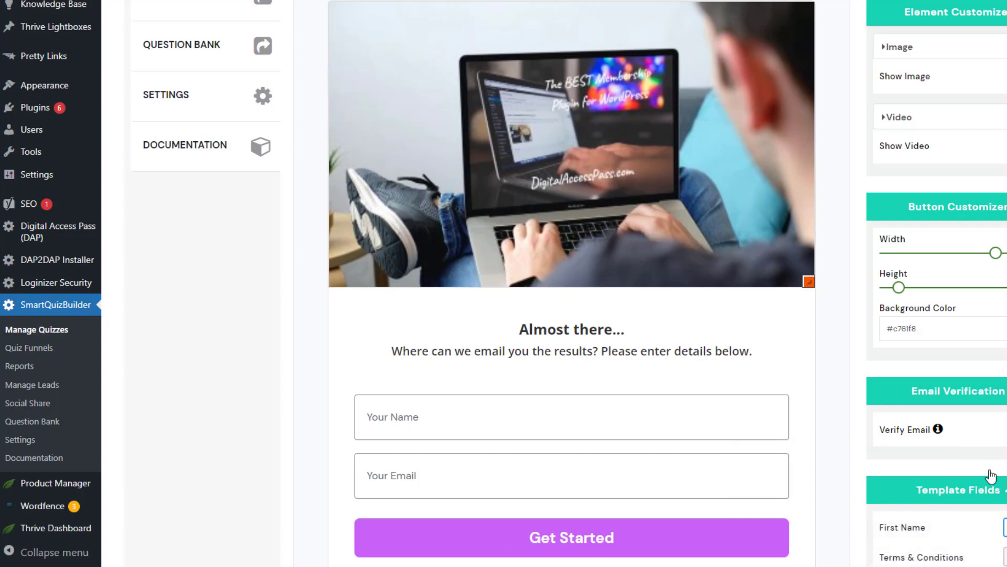
pyautogui.scroll(-3, 881, 409)
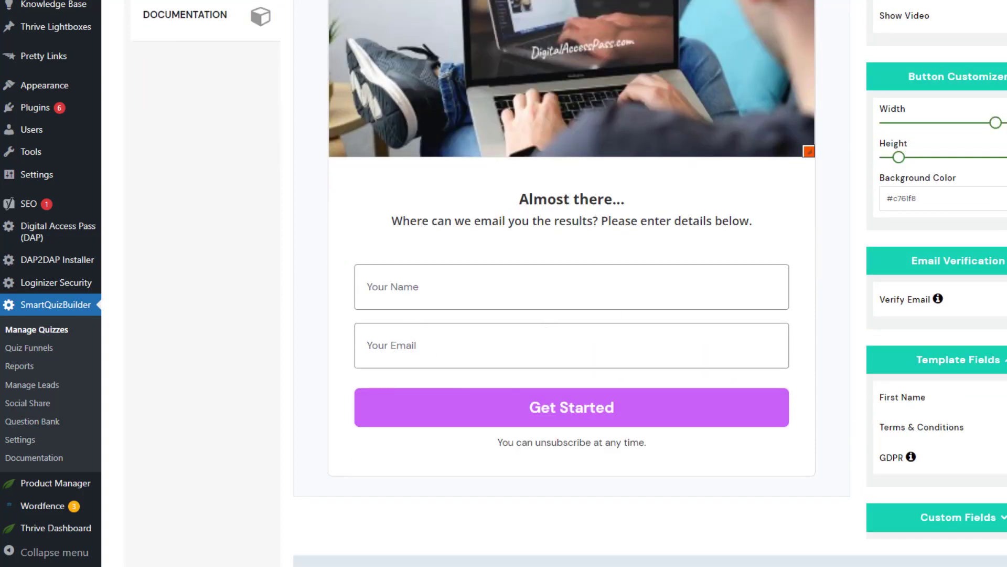
pyautogui.click(1006, 397)
pyautogui.click(1006, 397)
pyautogui.click(1006, 427)
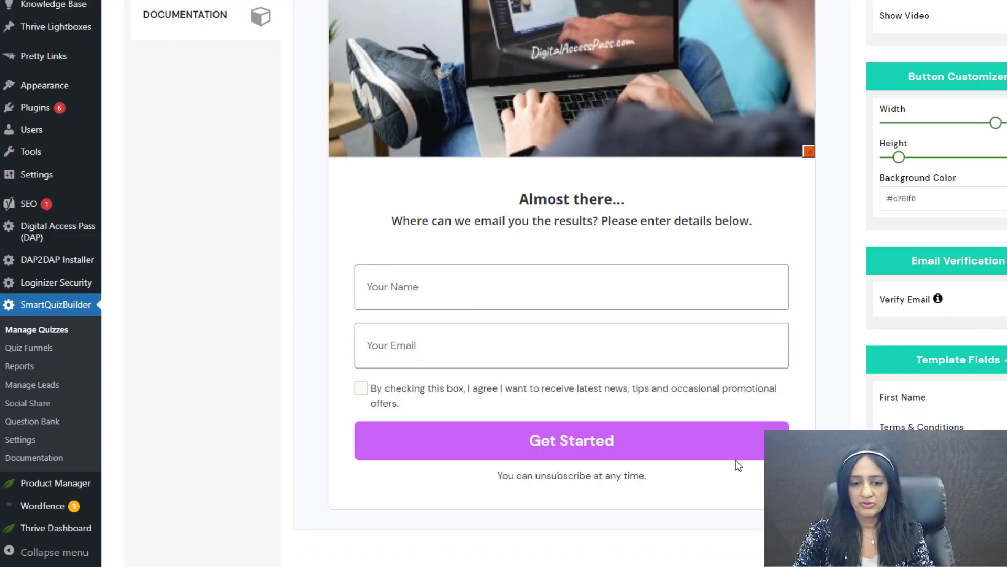
pyautogui.click(402, 404)
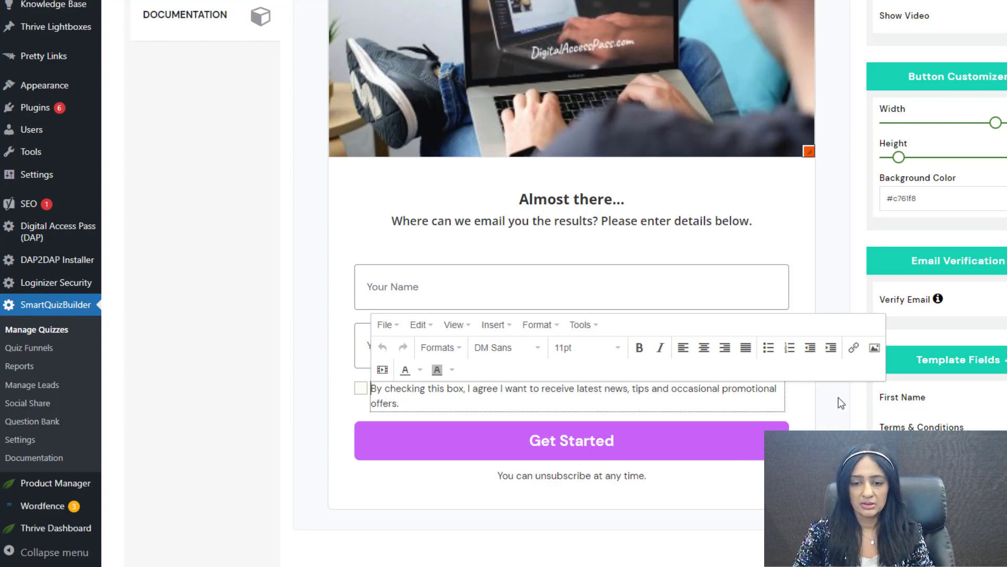
pyautogui.click(1006, 456)
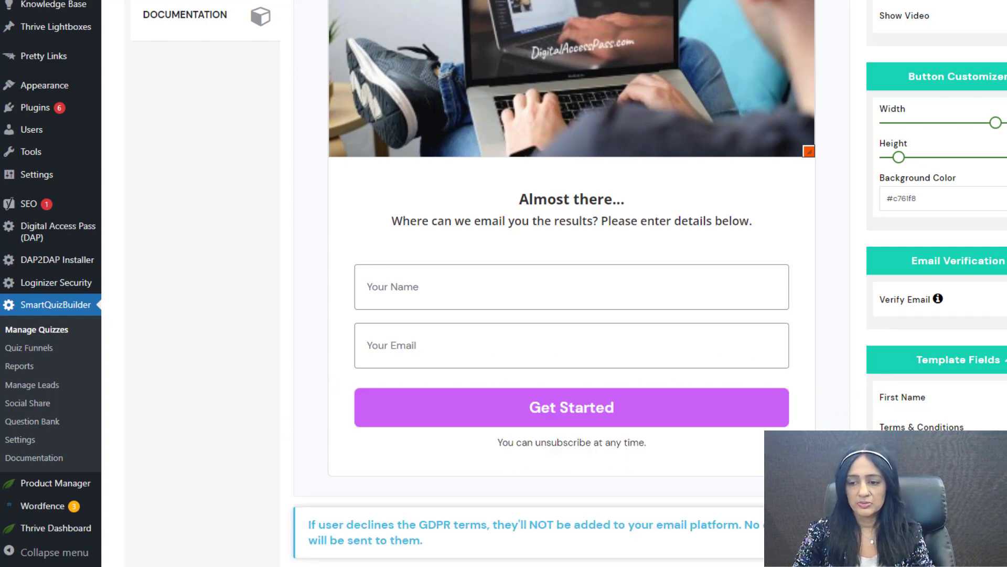
pyautogui.click(1006, 426)
pyautogui.click(1006, 426)
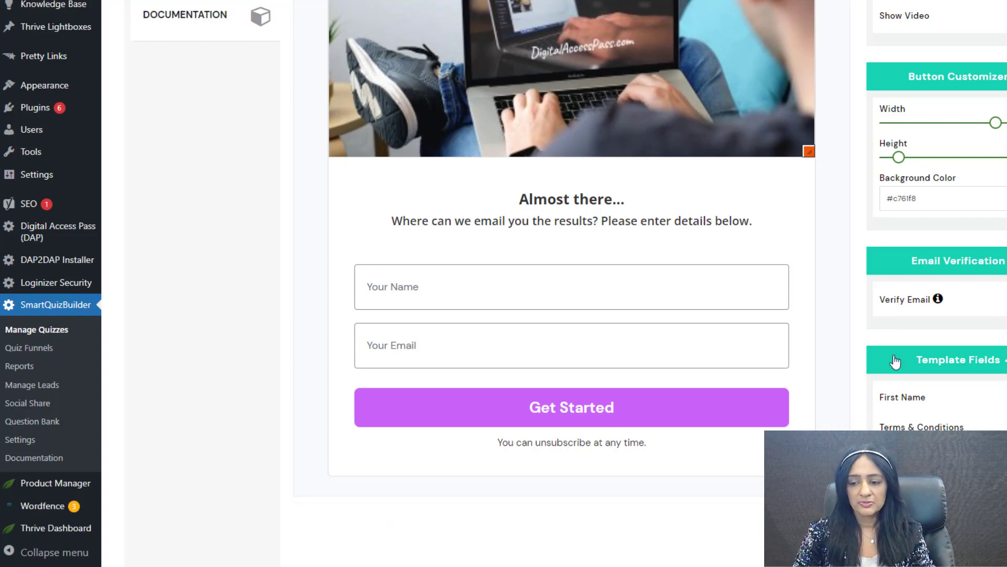
# Step: Check the available custom fields, then open the Smart Quiz Builder settings in a new tab at Custom Fields
pyautogui.scroll(-4, 895, 361)
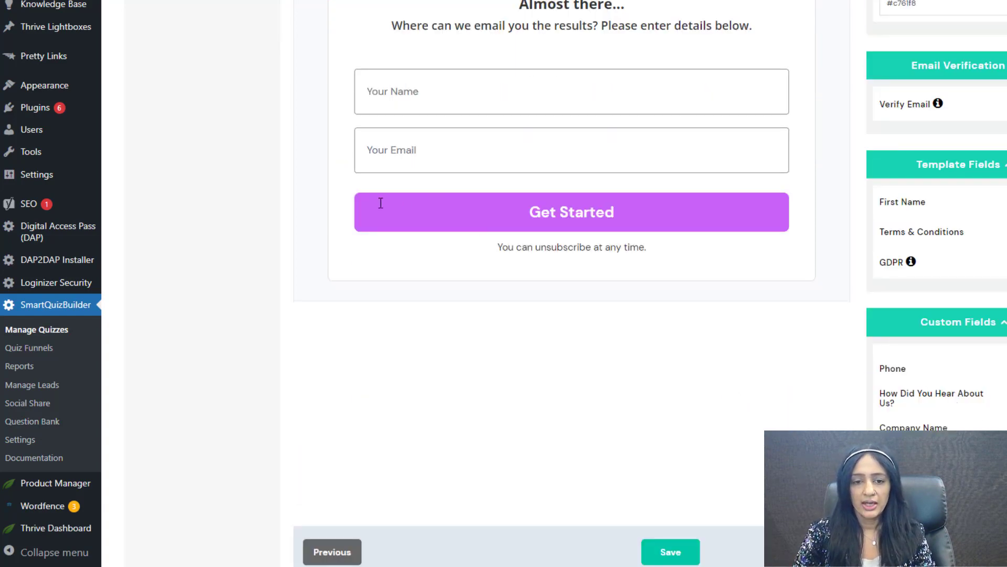
pyautogui.scroll(14, 234, 252)
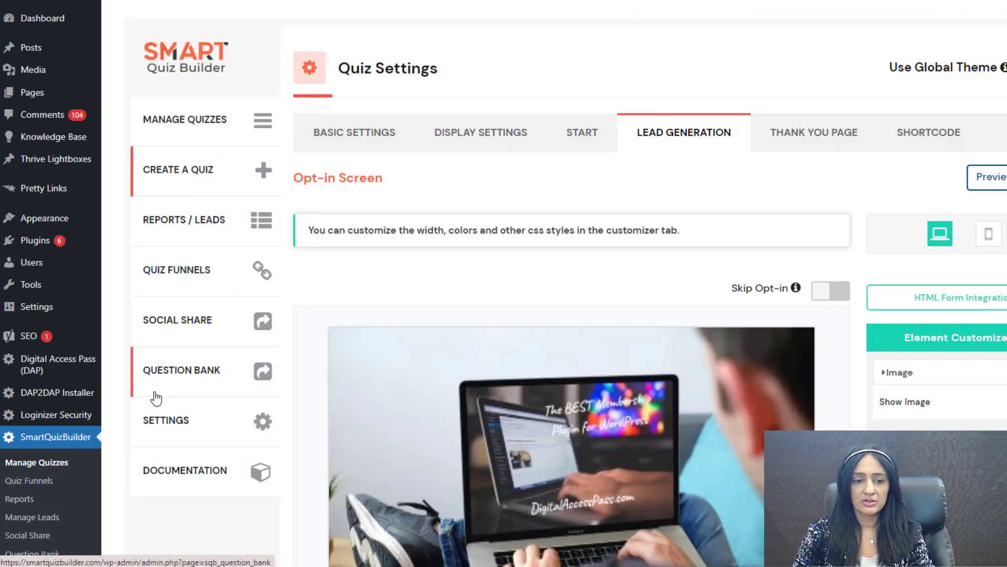
pyautogui.rightClick(192, 419)
pyautogui.press('Escape')
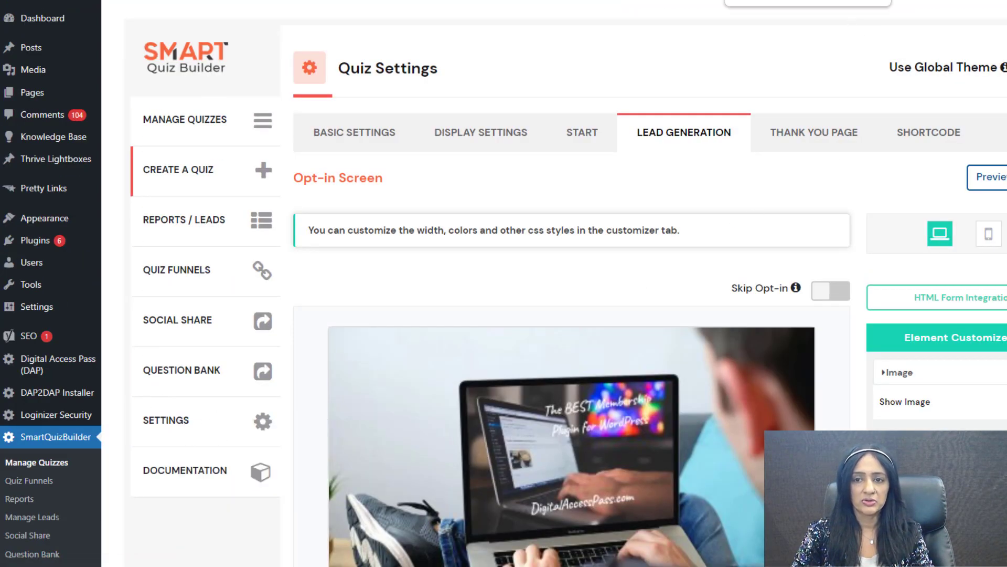
pyautogui.click(781, 1)
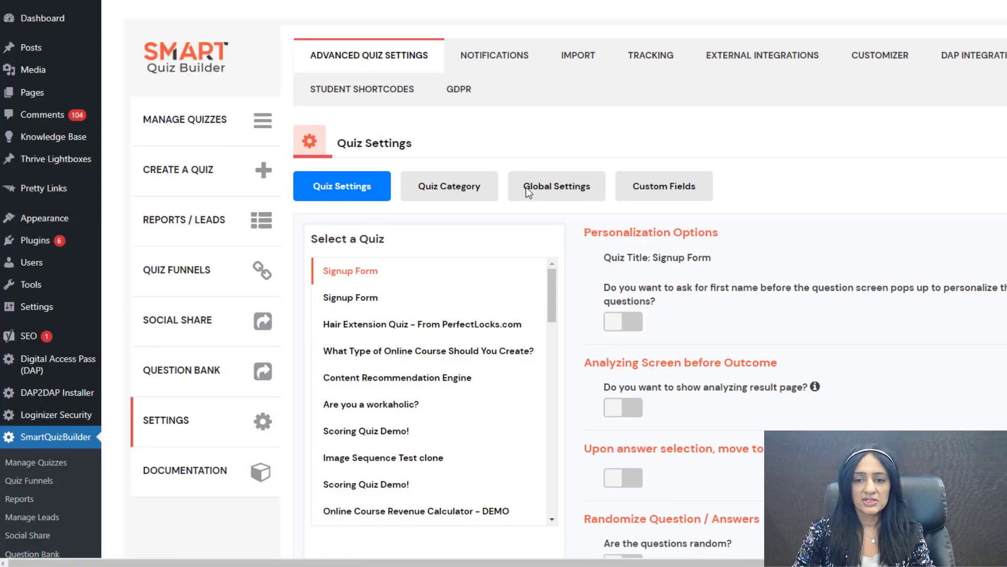
pyautogui.click(643, 194)
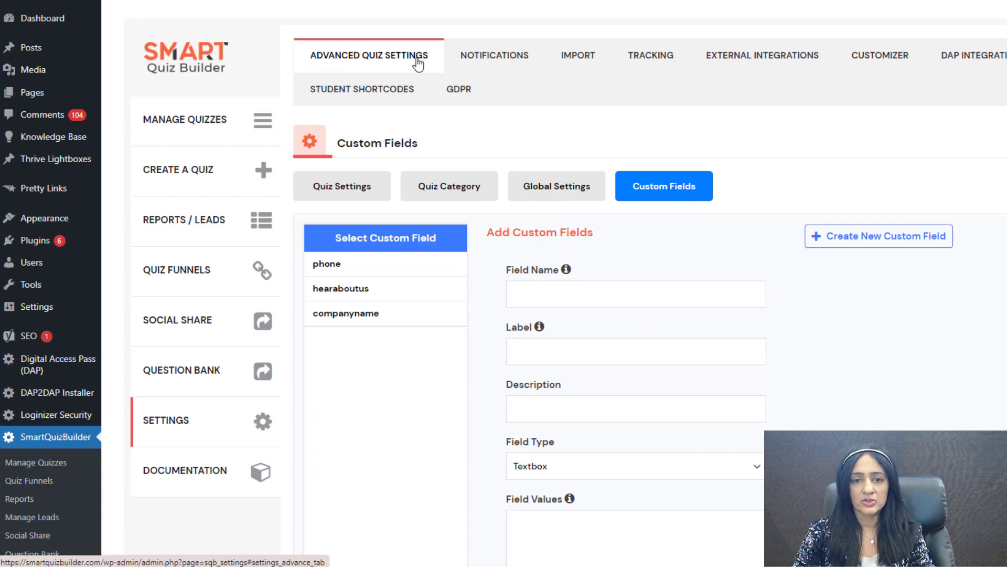
# Step: Edit the phone custom field, setting its label to Phone Number and keeping Textbox as the field type
pyautogui.scroll(-1, 690, 207)
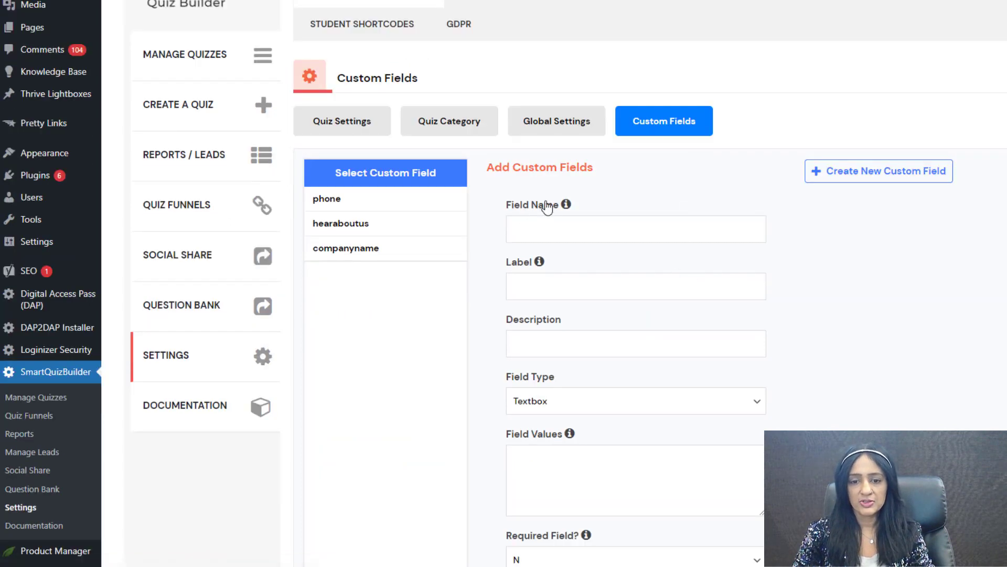
pyautogui.click(336, 199)
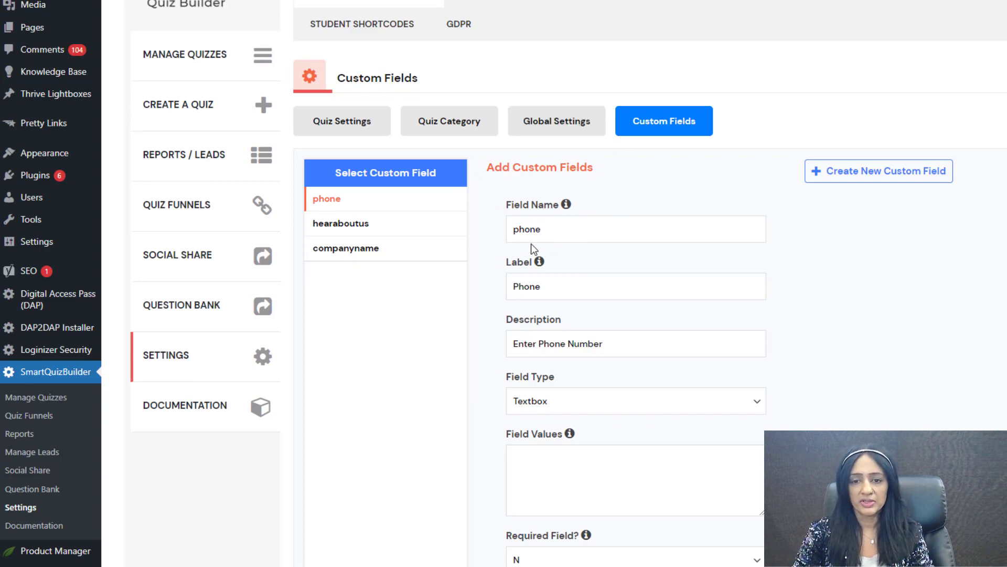
pyautogui.moveTo(565, 204)
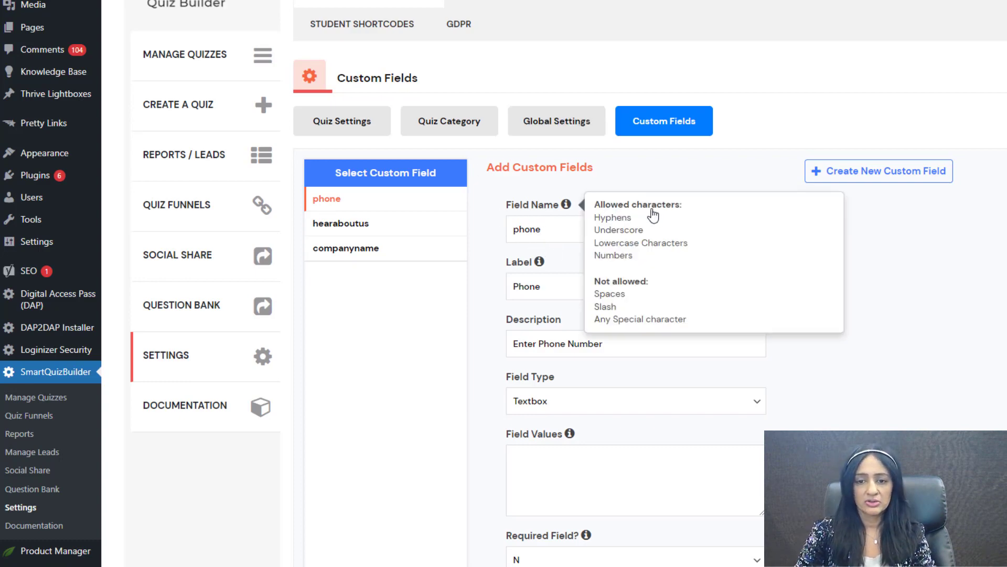
pyautogui.moveTo(540, 265)
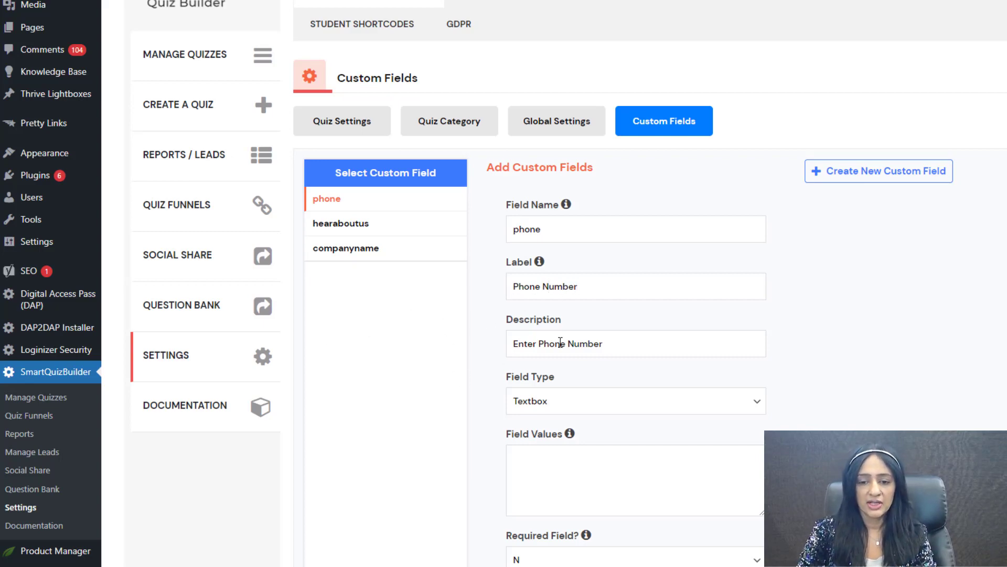
pyautogui.click(550, 406)
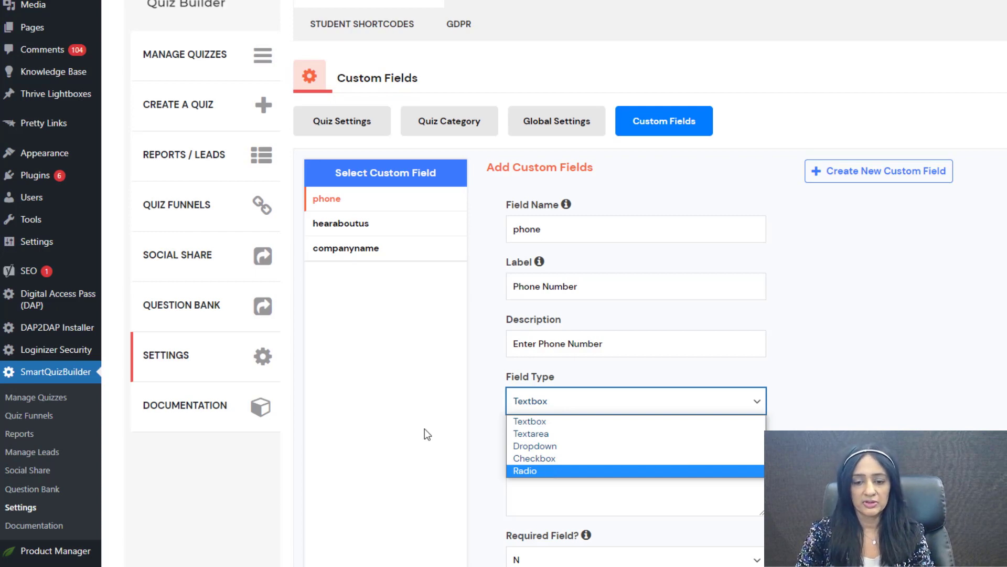
pyautogui.click(530, 421)
pyautogui.scroll(-2, 558, 366)
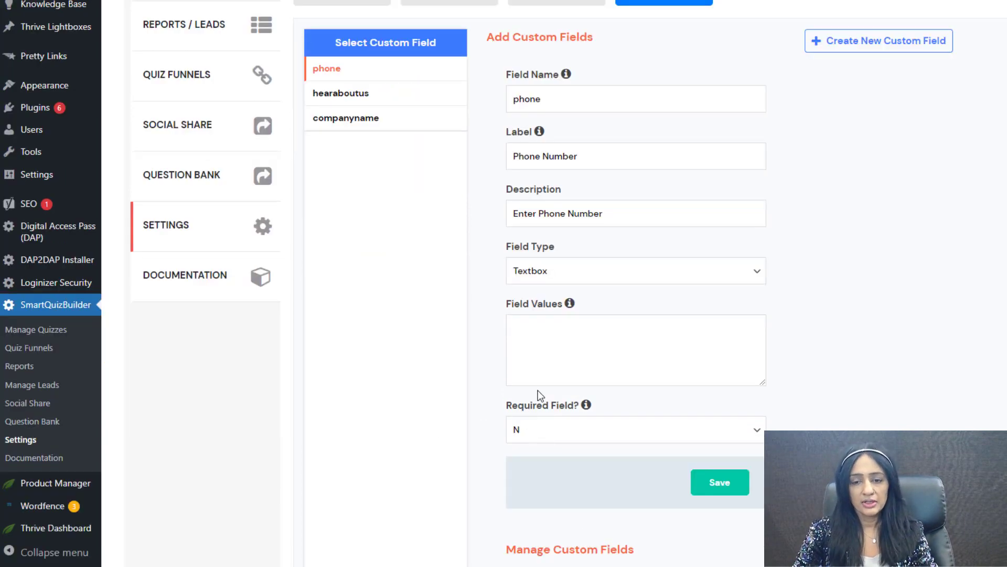
# Step: Try Y for the phone field's required option, set it back to N, and save the custom field
pyautogui.click(540, 436)
pyautogui.click(527, 462)
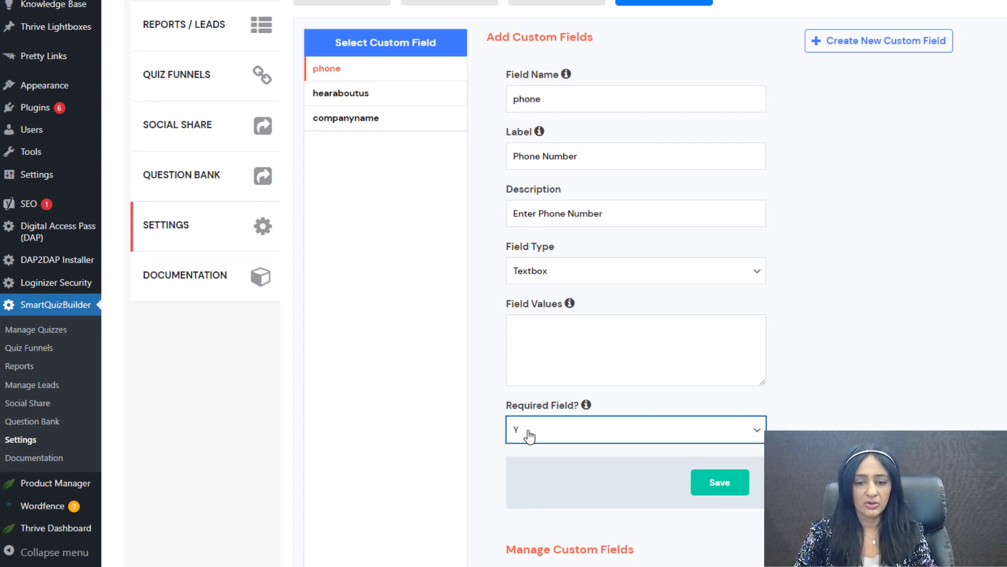
pyautogui.click(523, 436)
pyautogui.click(528, 450)
pyautogui.click(737, 484)
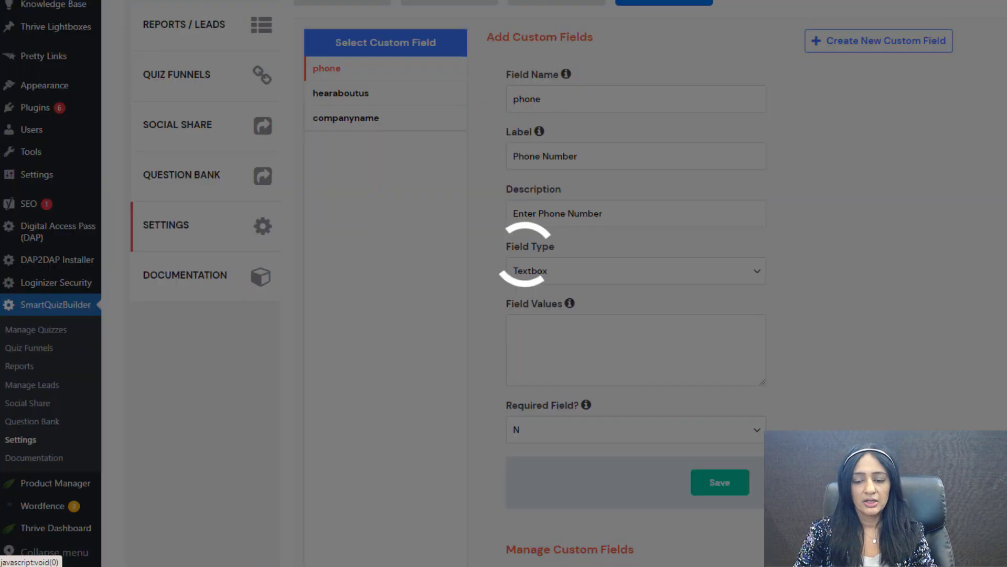
# Step: Return to the quiz's opt-in screen, add the Phone custom field to the form, and check the unsubscribe line below the button
pyautogui.scroll(-1, 411, 441)
pyautogui.scroll(5, 427, 382)
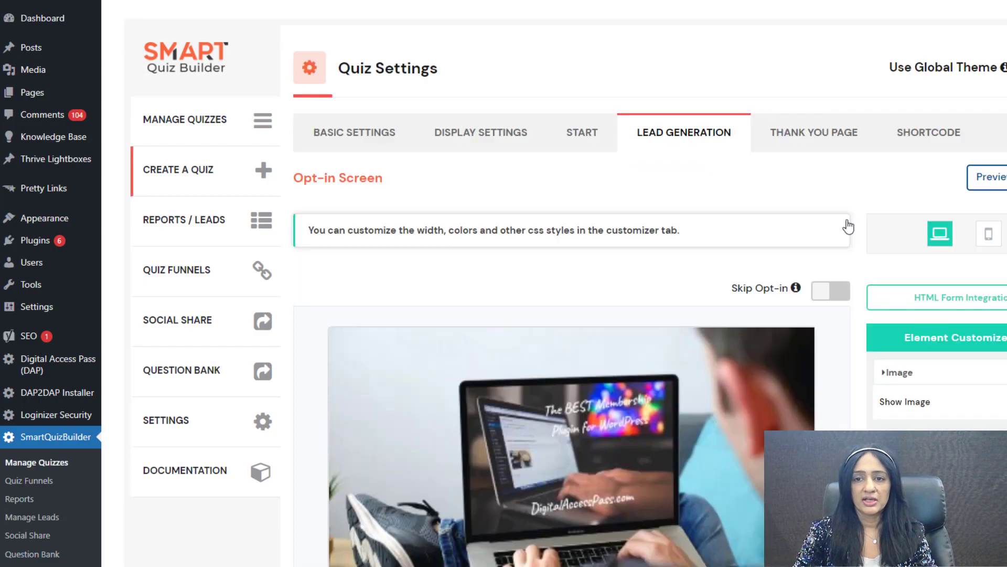
pyautogui.scroll(-5, 840, 262)
pyautogui.scroll(-4, 819, 351)
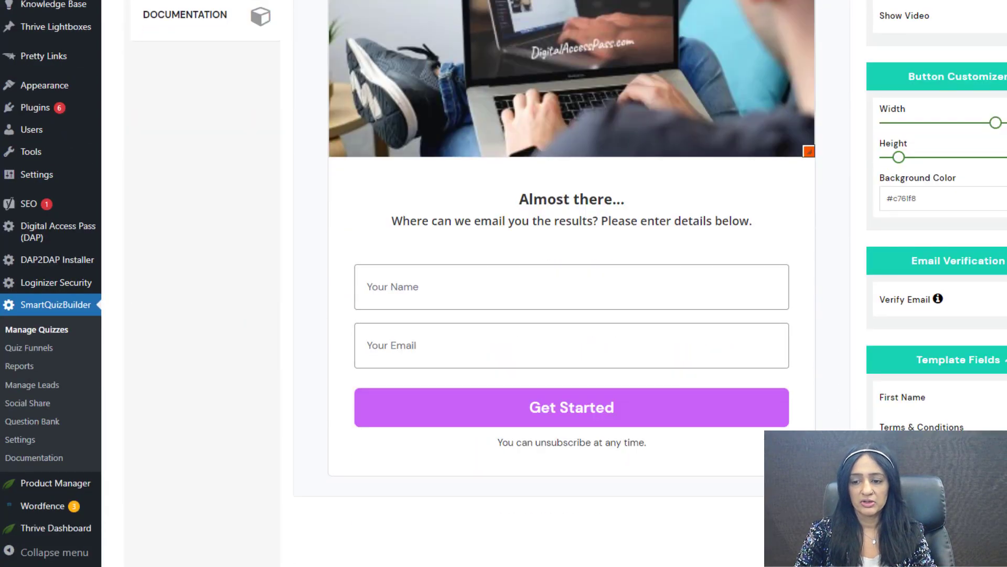
pyautogui.scroll(-3, 572, 283)
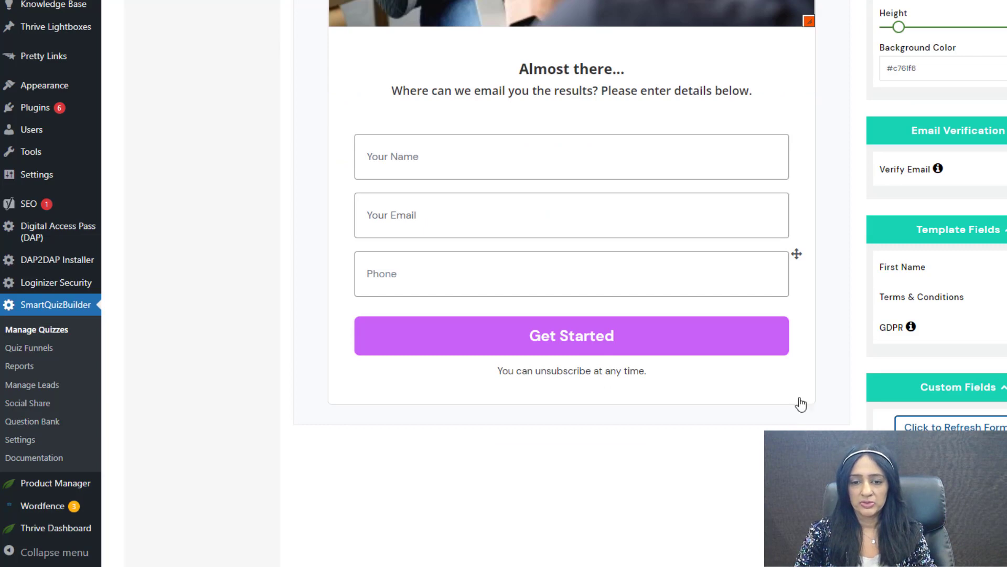
pyautogui.click(574, 369)
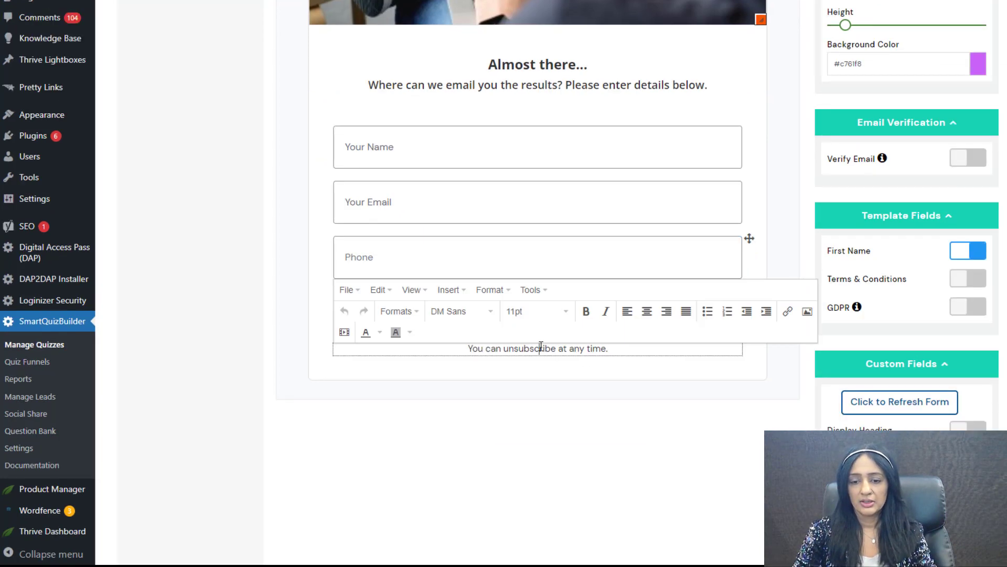
pyautogui.click(673, 462)
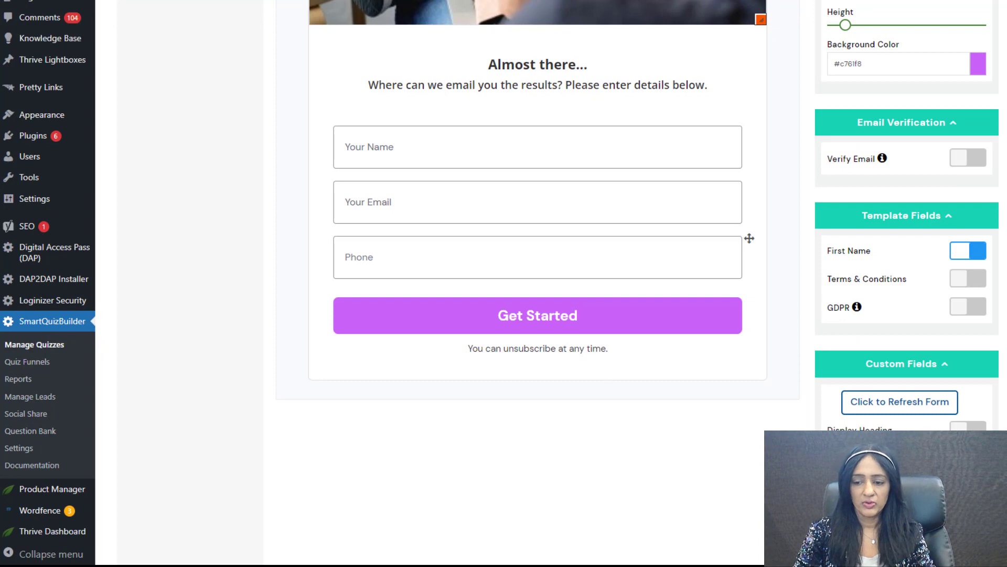
# Step: Turn on the Additional Information heading above the Phone field and continue to the Thank You Page settings
pyautogui.click(957, 427)
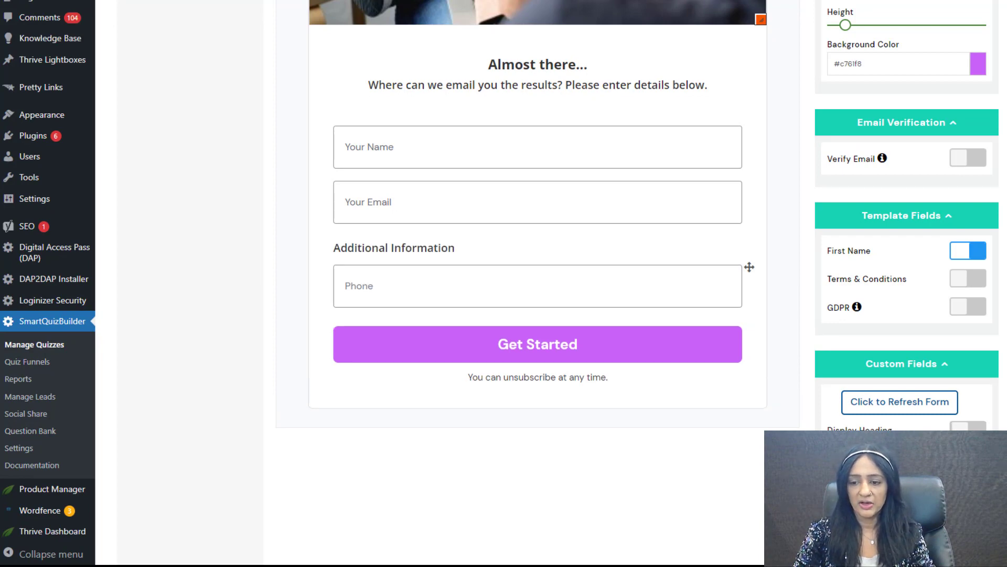
pyautogui.click(343, 248)
pyautogui.scroll(2, 467, 312)
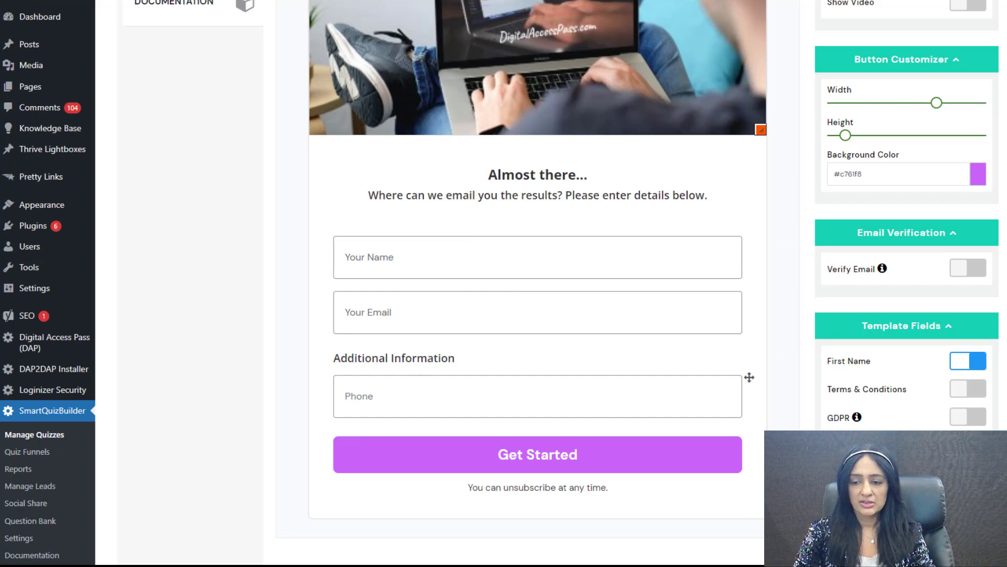
pyautogui.click(406, 354)
pyautogui.click(463, 369)
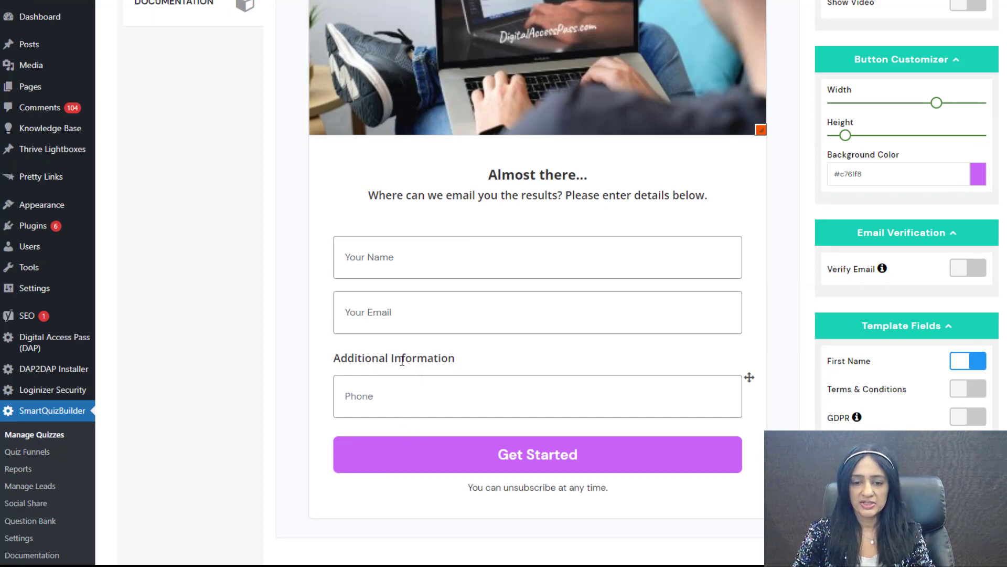
pyautogui.click(394, 361)
pyautogui.scroll(-3, 279, 358)
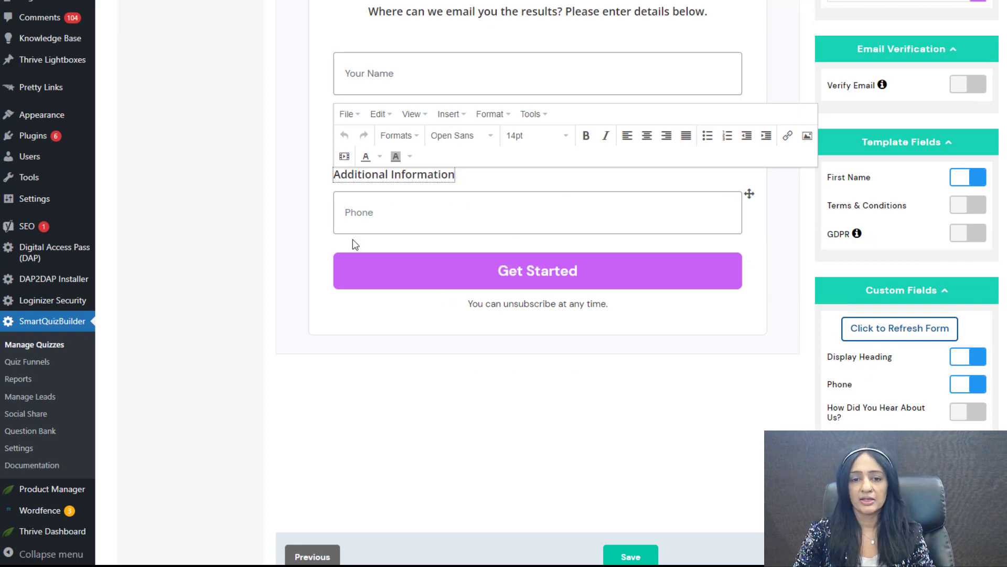
pyautogui.click(964, 370)
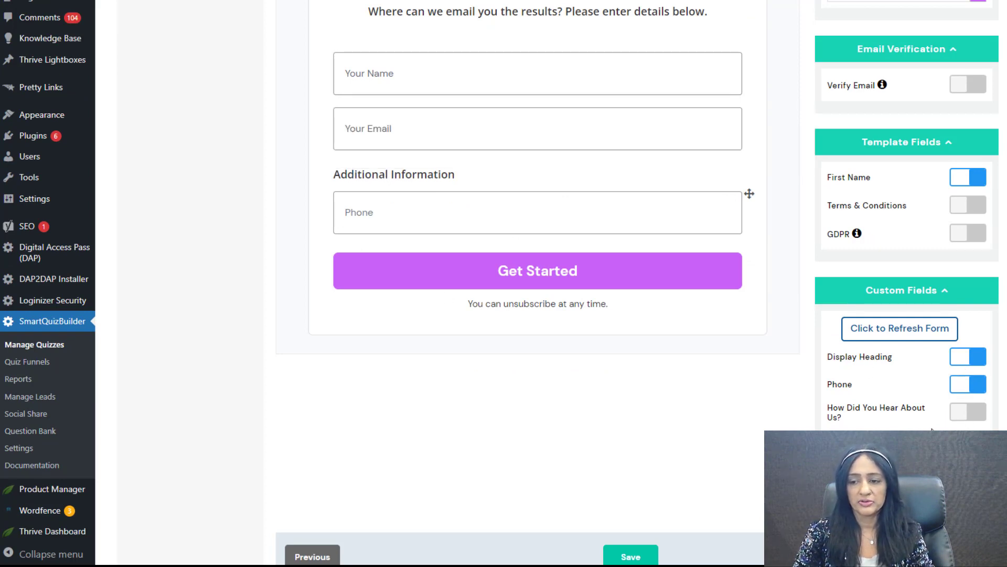
pyautogui.click(956, 367)
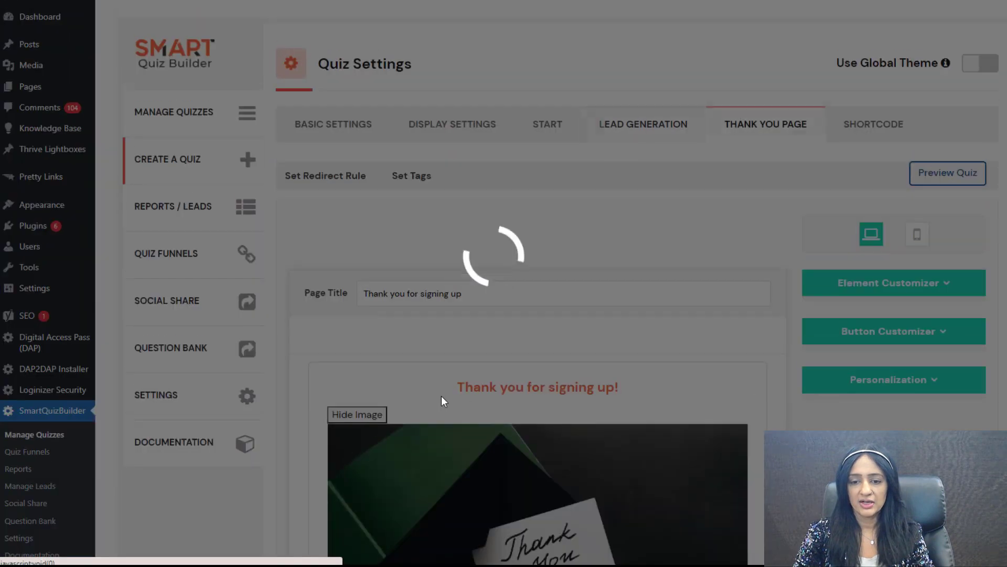
# Step: Examine the thank-you page's heading, image and description, opening the heading and description text in the inline editor
pyautogui.scroll(-5, 723, 235)
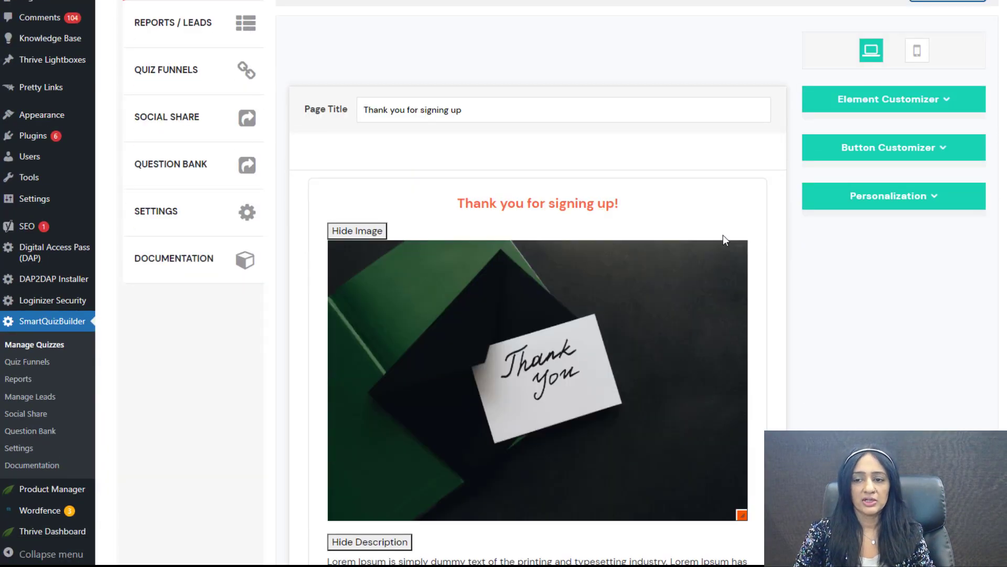
pyautogui.click(528, 84)
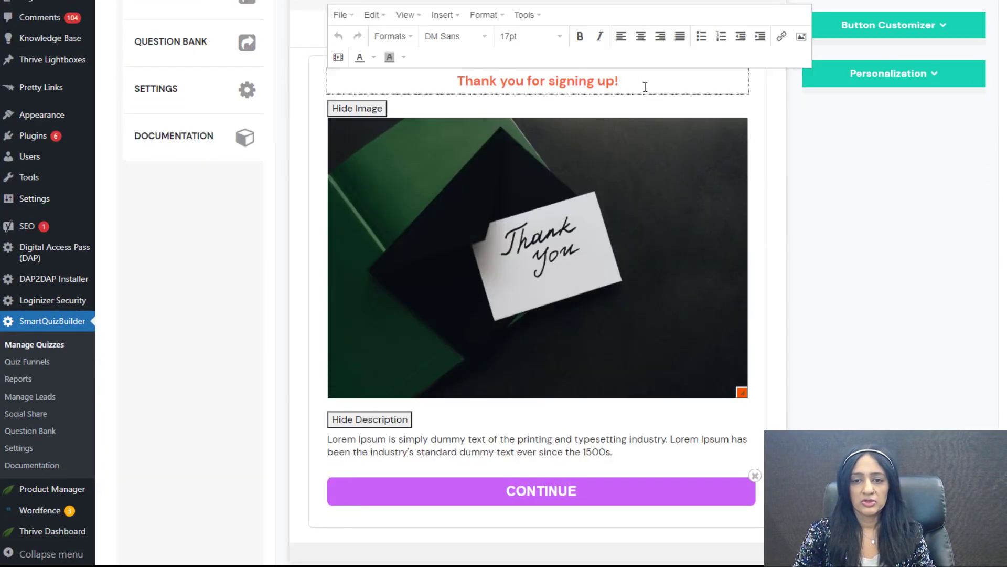
pyautogui.moveTo(645, 86); pyautogui.dragTo(407, 108)
pyautogui.click(258, 337)
pyautogui.scroll(3, 259, 336)
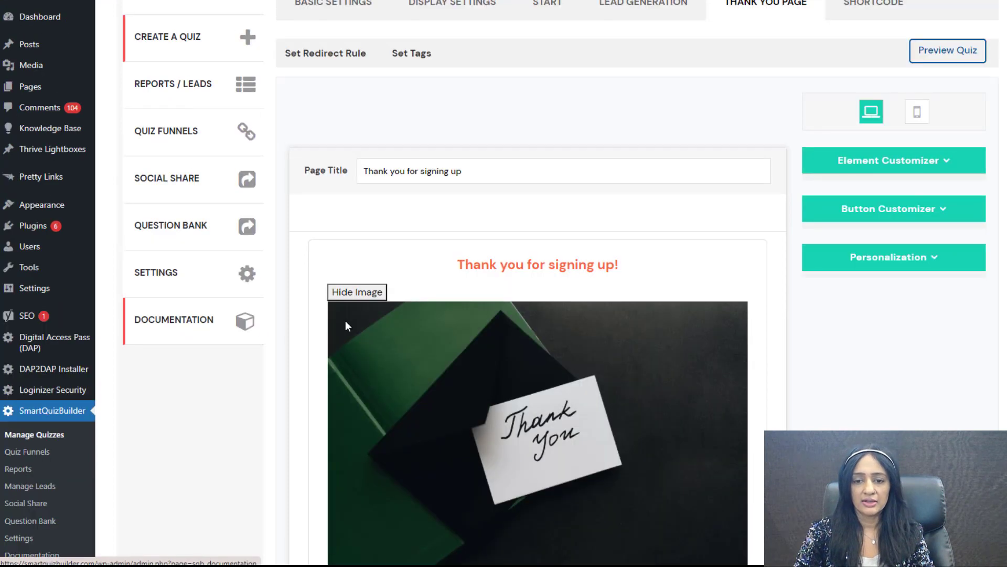
pyautogui.scroll(-2, 734, 344)
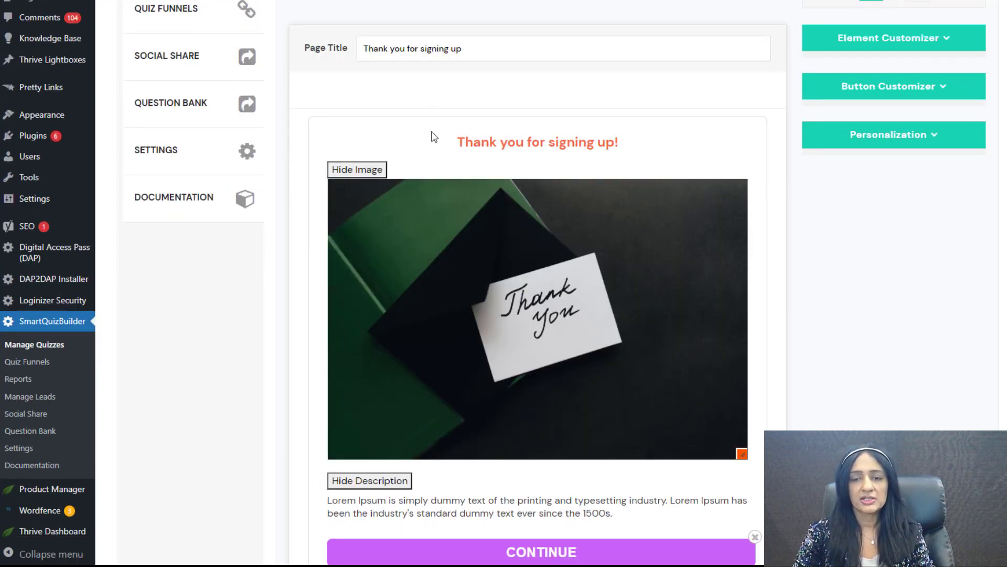
pyautogui.scroll(-1, 435, 137)
pyautogui.click(528, 441)
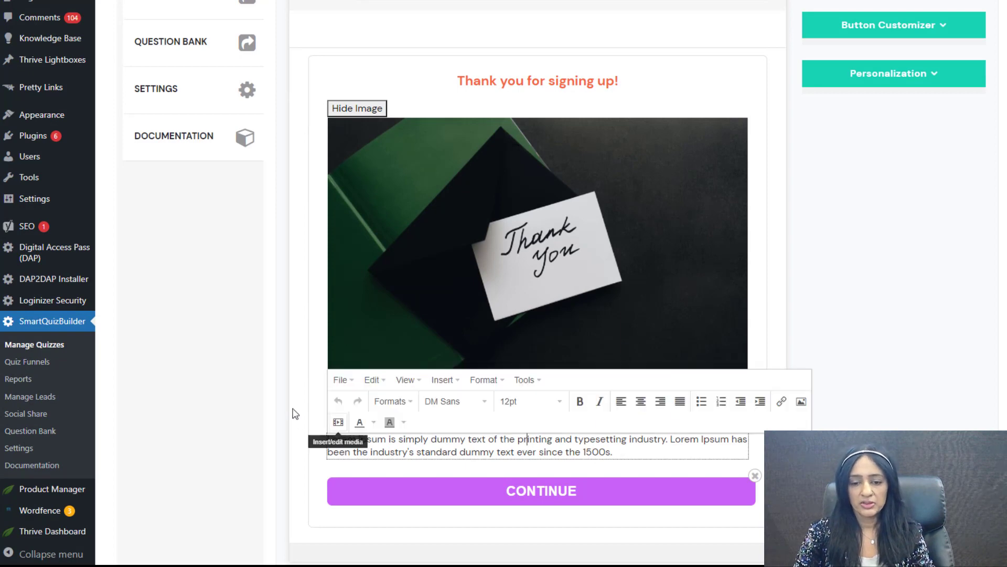
# Step: Try redirecting users to a different page in the thank-you page's redirect rule, and close the dialog without saving
pyautogui.scroll(3, 277, 355)
pyautogui.scroll(2, 533, 263)
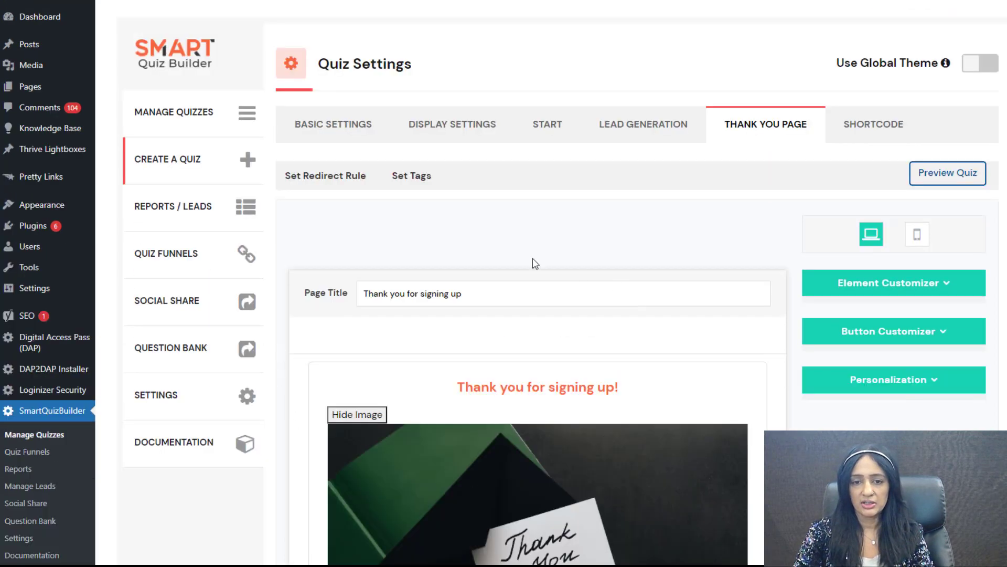
pyautogui.click(341, 174)
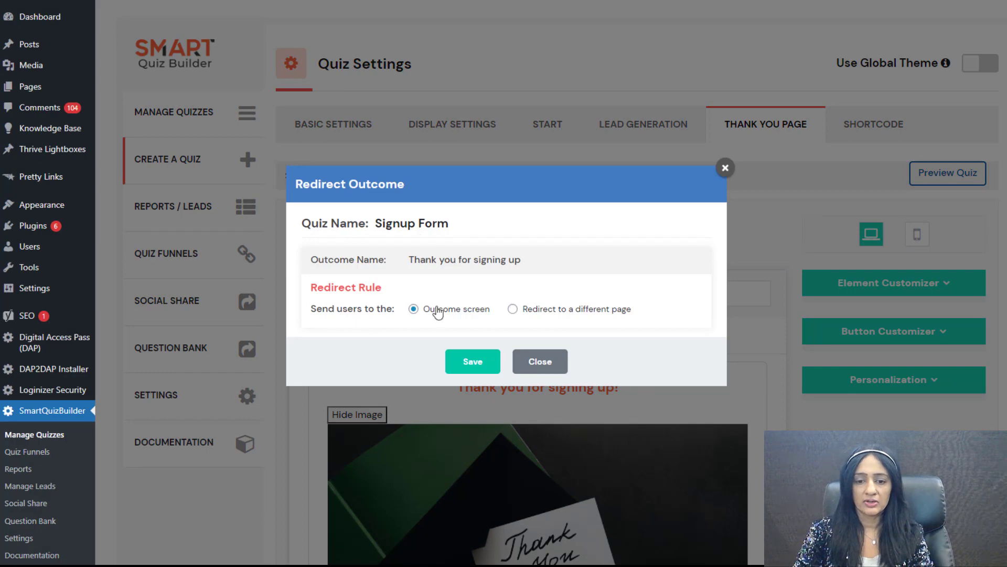
pyautogui.click(513, 309)
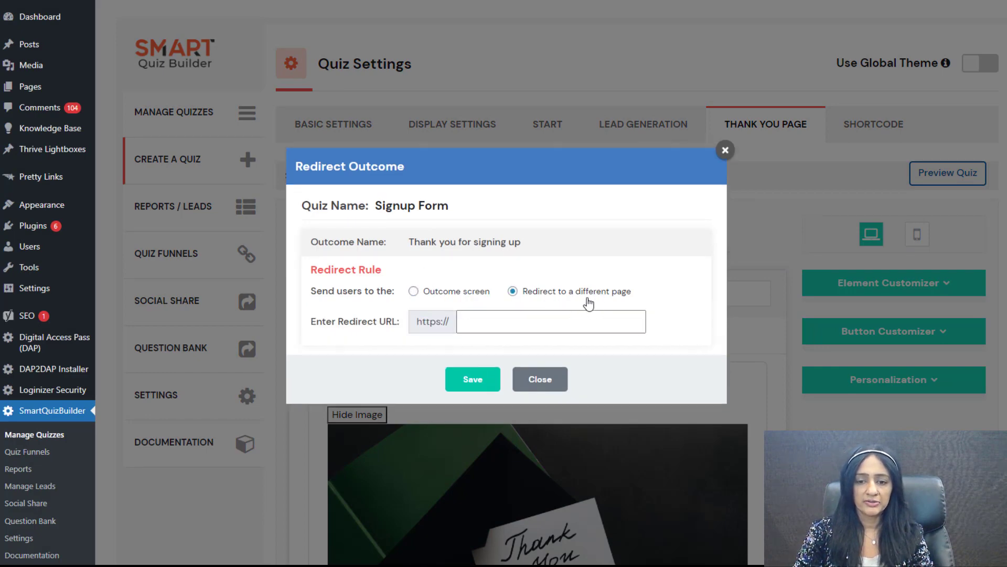
pyautogui.click(725, 152)
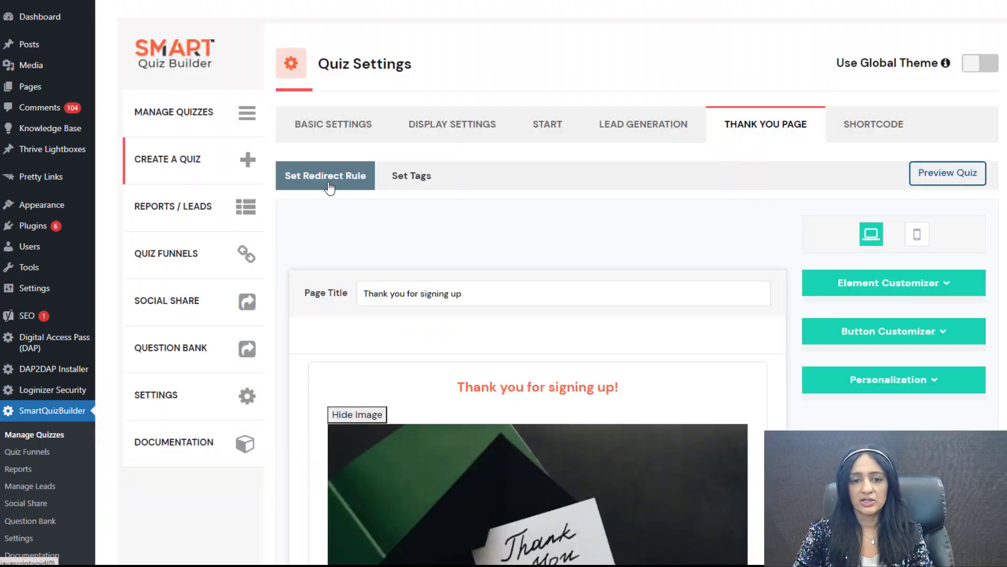
# Step: Review the thank-you page content again, placing the text cursor in the description below the image
pyautogui.scroll(-3, 913, 425)
pyautogui.scroll(1, 899, 427)
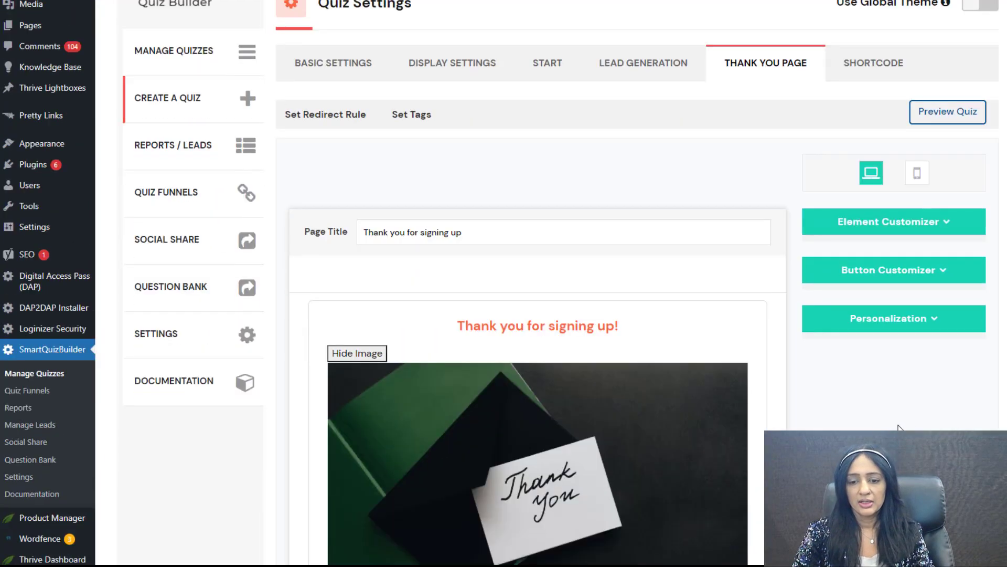
pyautogui.scroll(-1, 899, 427)
pyautogui.scroll(-4, 603, 342)
pyautogui.click(565, 439)
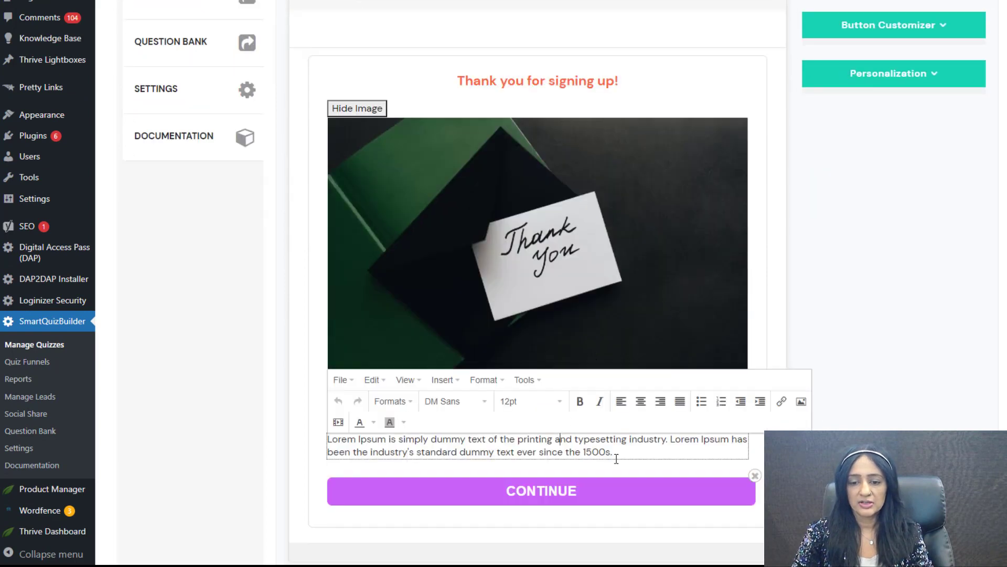
pyautogui.click(235, 451)
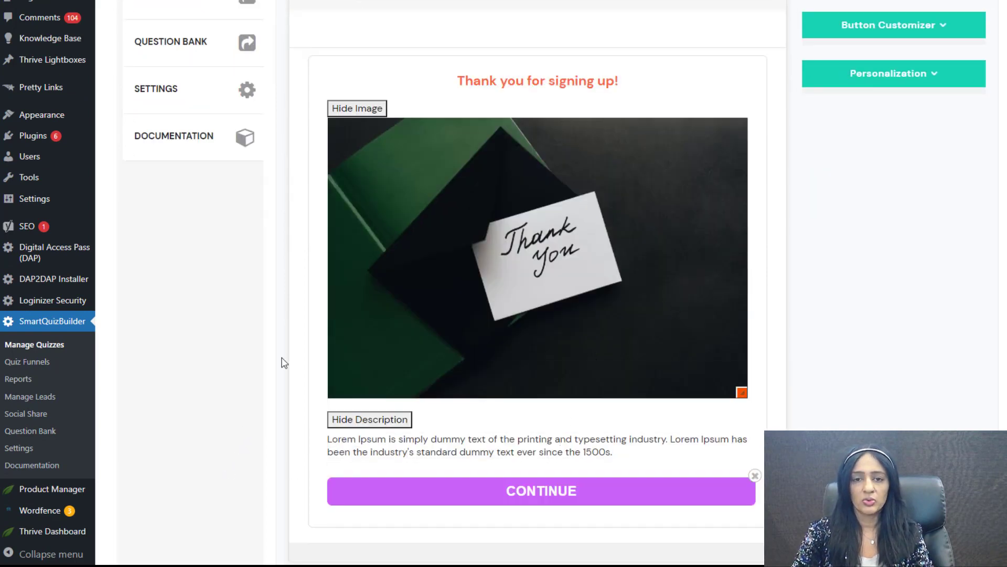
pyautogui.scroll(4, 284, 362)
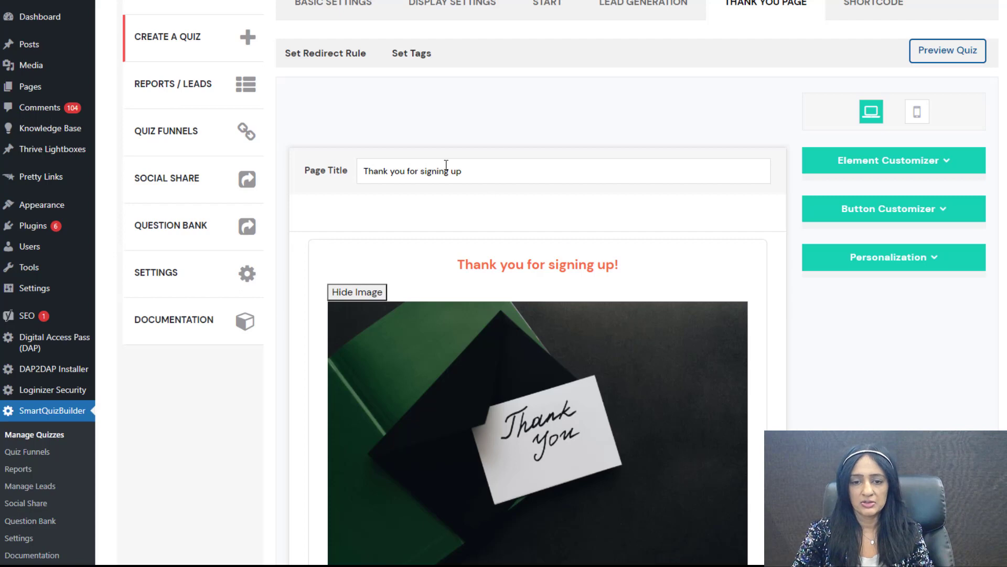
# Step: Try hiding the thank-you page's image and description, showing each of them again
pyautogui.scroll(-1, 577, 362)
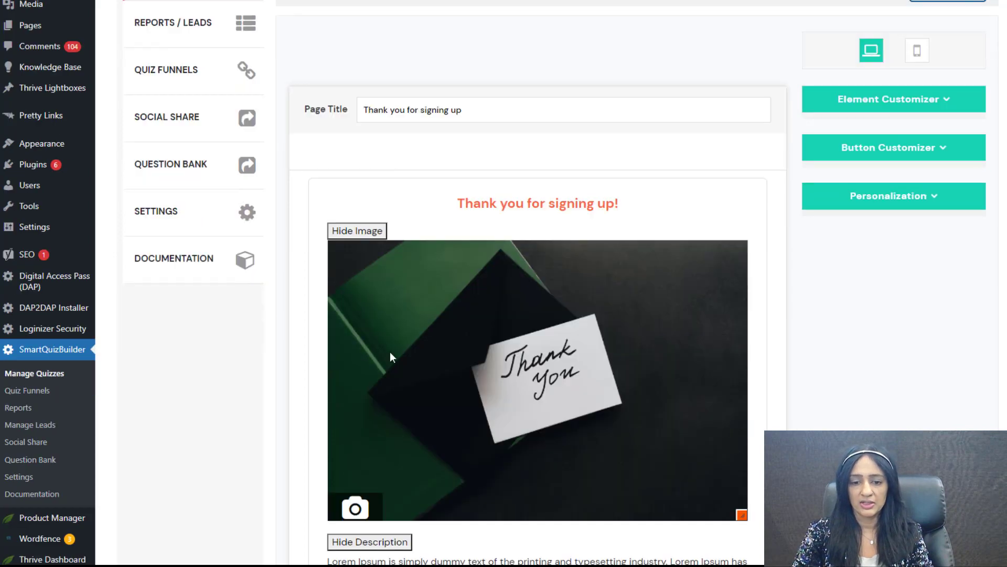
pyautogui.click(369, 232)
pyautogui.click(369, 233)
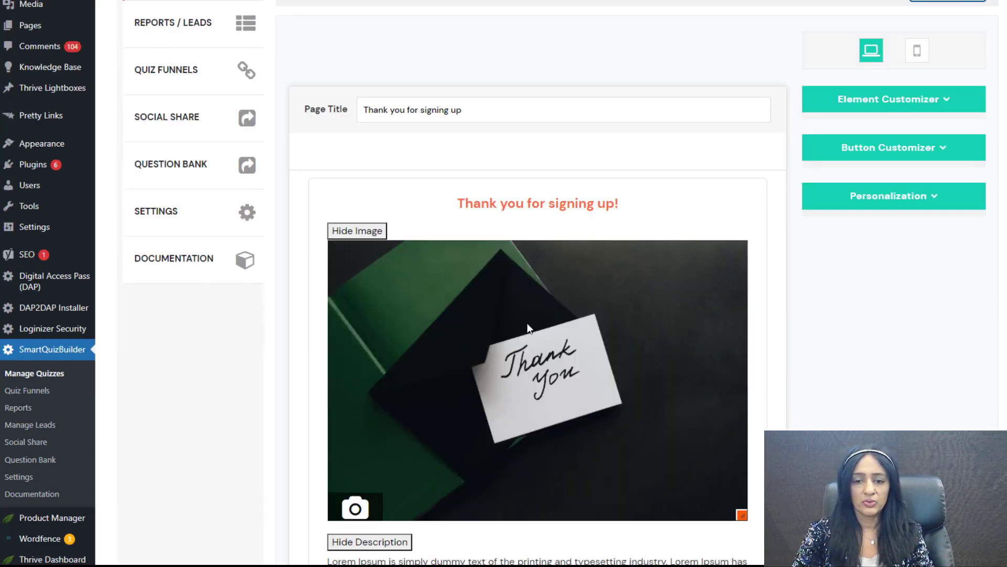
pyautogui.scroll(-2, 527, 328)
pyautogui.click(354, 419)
pyautogui.click(354, 420)
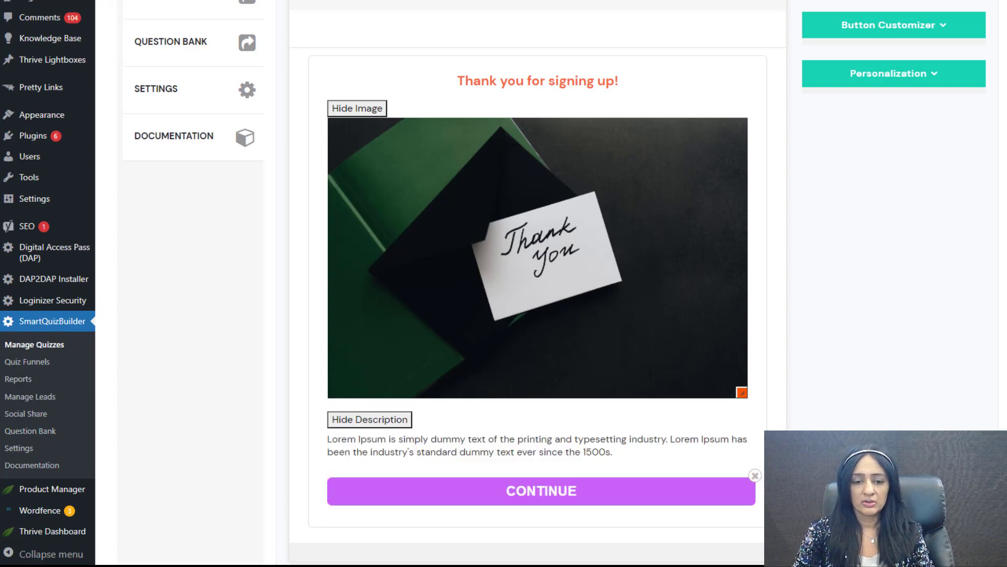
# Step: Try inserting a link on the CONTINUE button text, and cancel the link dialog
pyautogui.scroll(-2, 703, 454)
pyautogui.click(581, 362)
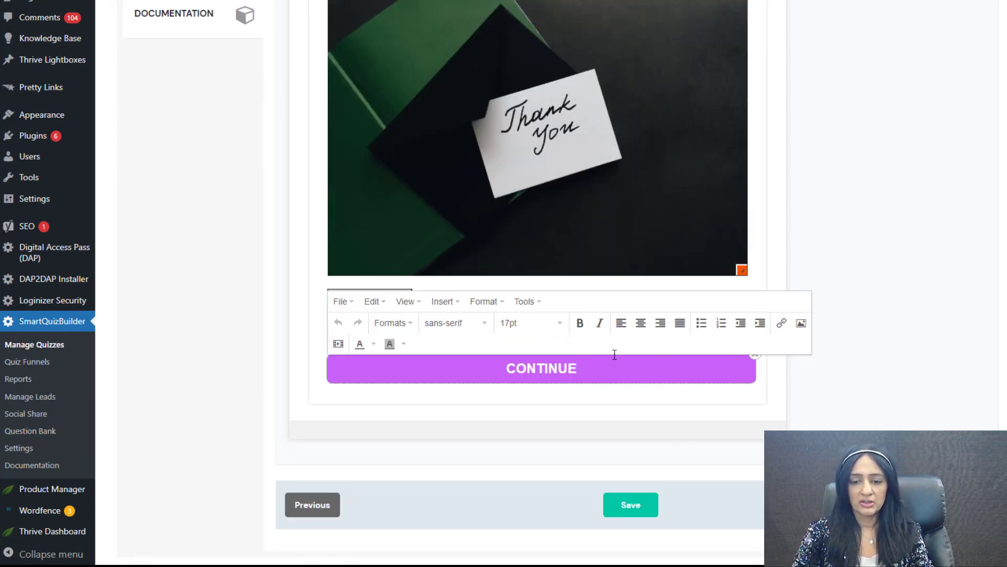
pyautogui.doubleClick(506, 366)
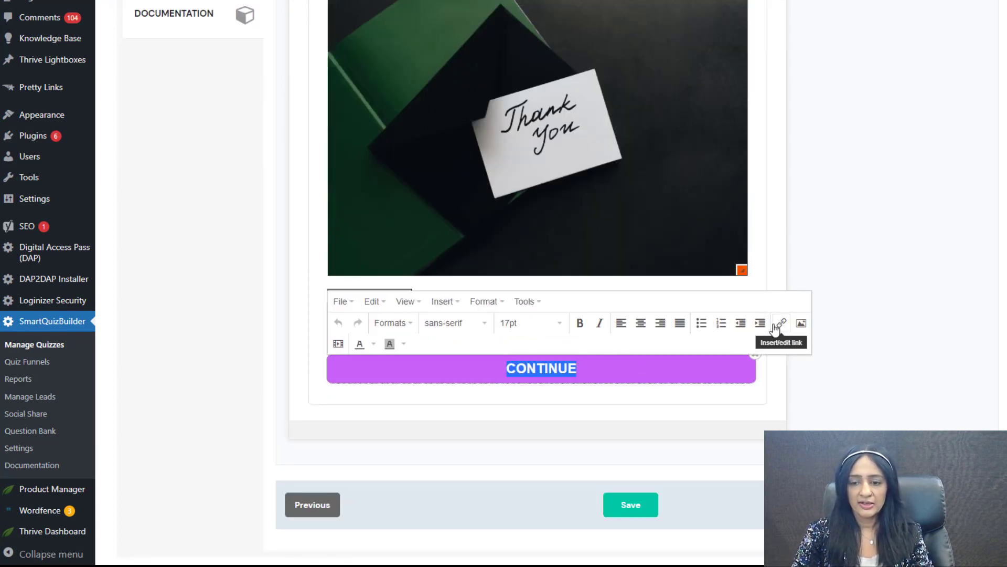
pyautogui.click(782, 324)
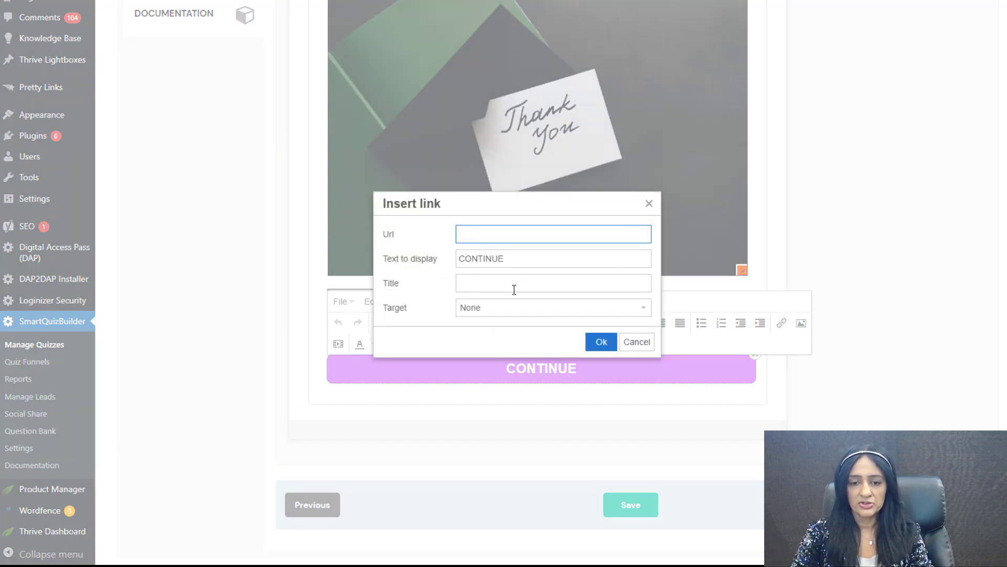
pyautogui.click(636, 342)
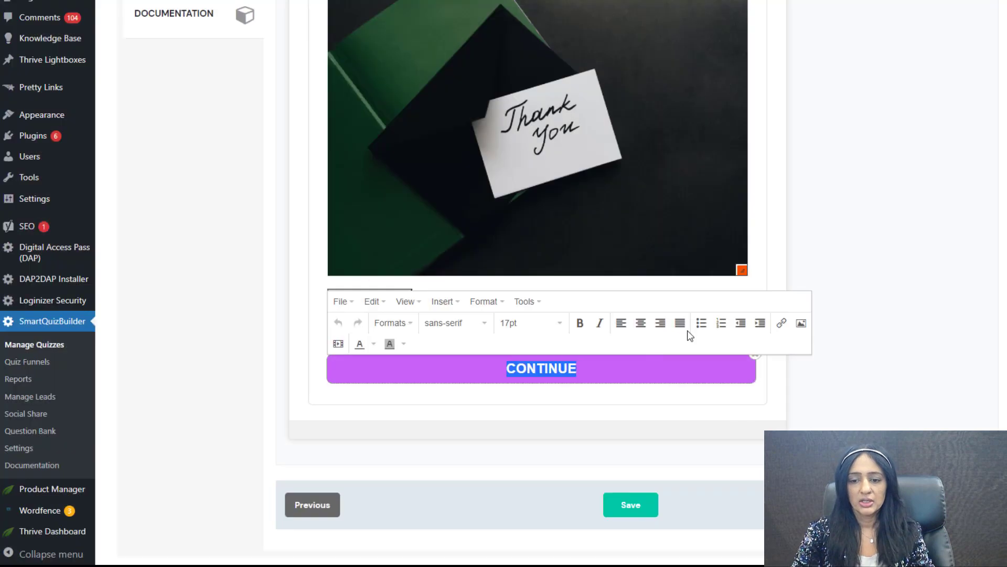
pyautogui.click(860, 281)
pyautogui.click(521, 367)
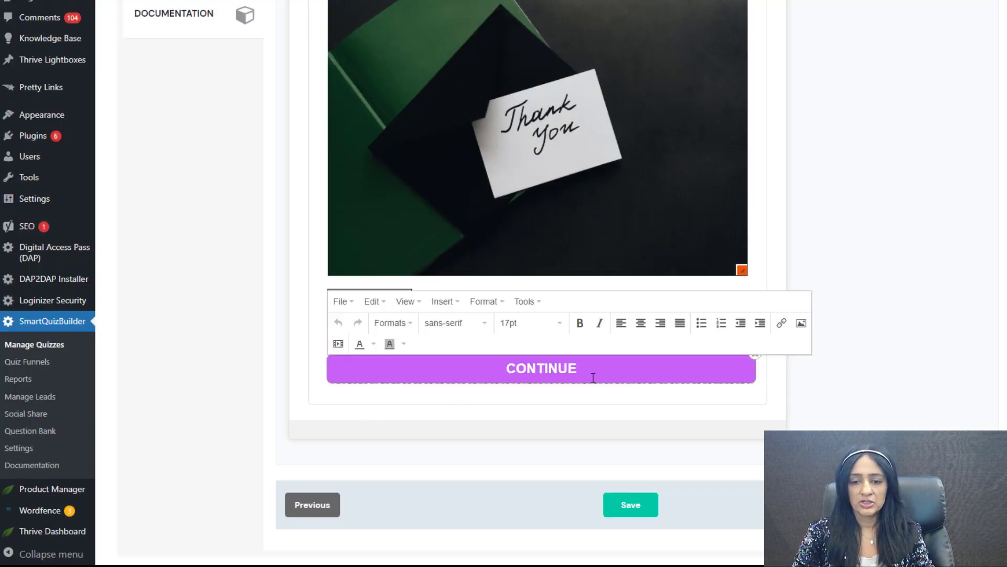
# Step: Increase the height of the thank-you page's CONTINUE button slightly
pyautogui.scroll(4, 863, 268)
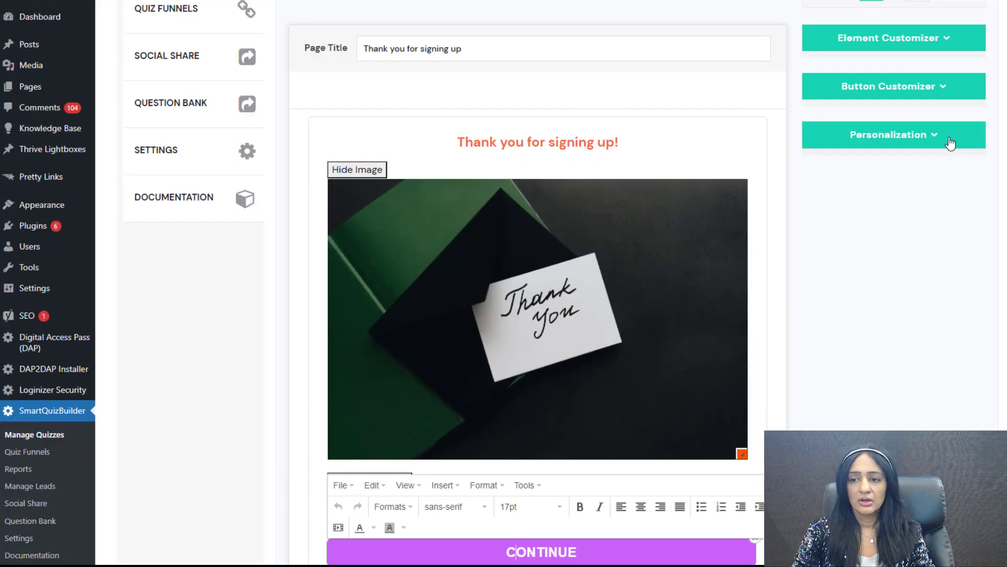
pyautogui.click(928, 94)
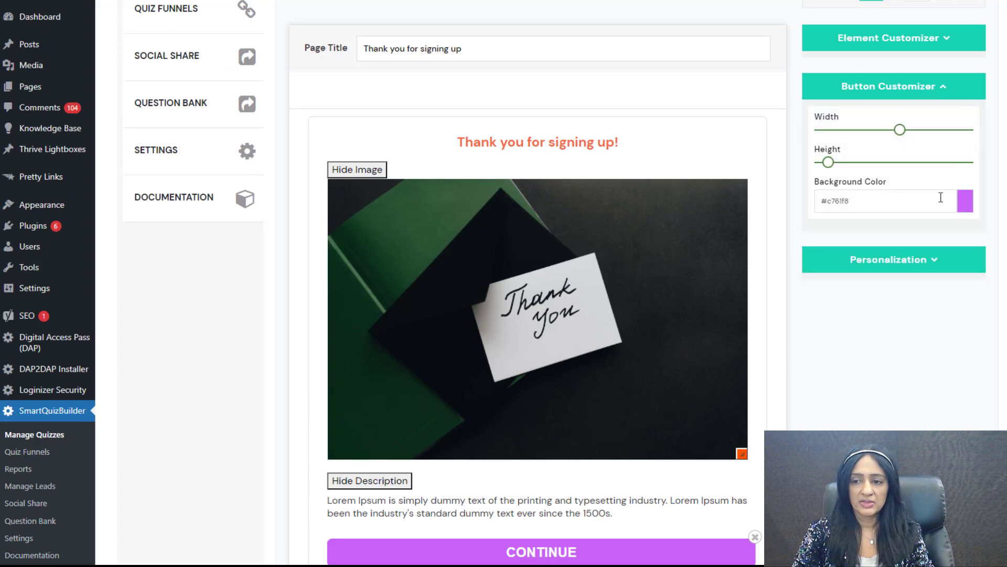
pyautogui.moveTo(827, 162); pyautogui.dragTo(840, 162)
pyautogui.scroll(-3, 836, 334)
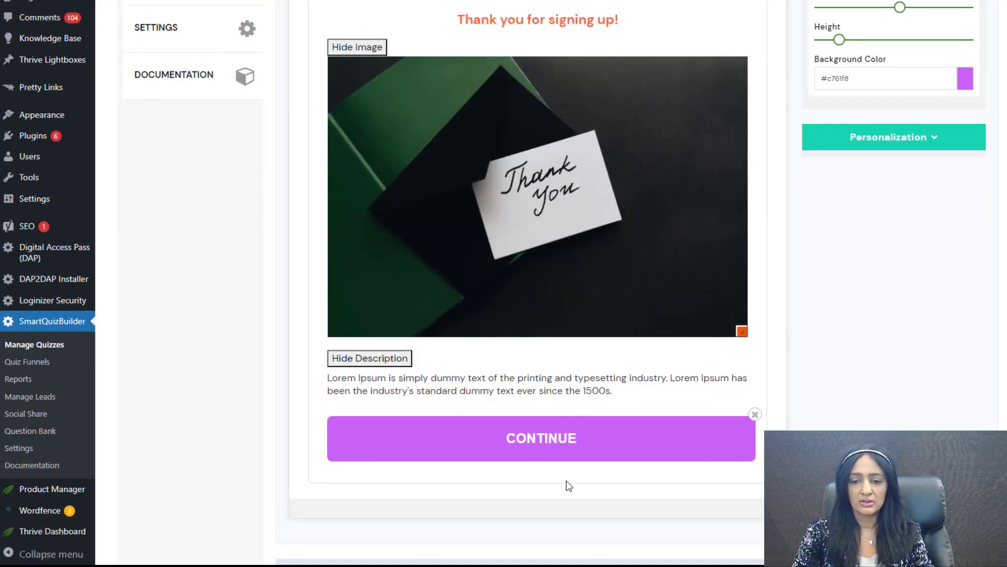
# Step: Save the thank-you page and copy the Signup Form's quiz shortcode
pyautogui.click(610, 439)
pyautogui.moveTo(610, 439); pyautogui.dragTo(438, 428)
pyautogui.scroll(-3, 439, 428)
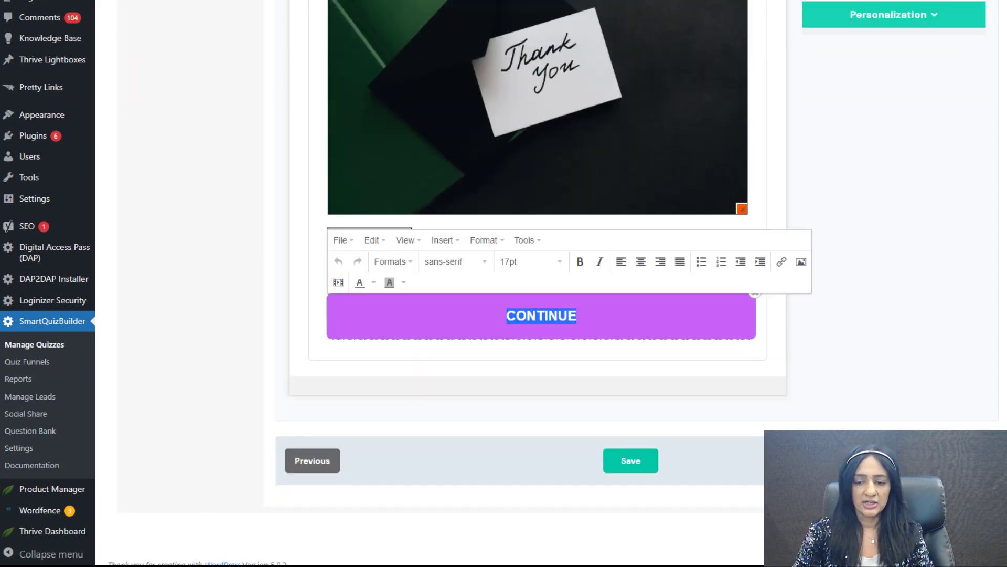
pyautogui.click(657, 461)
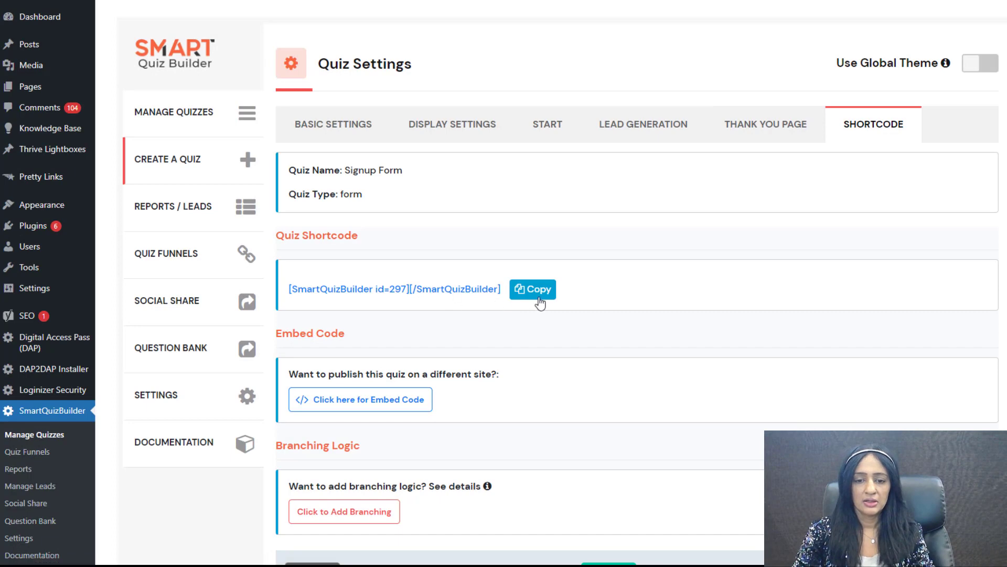
pyautogui.click(535, 291)
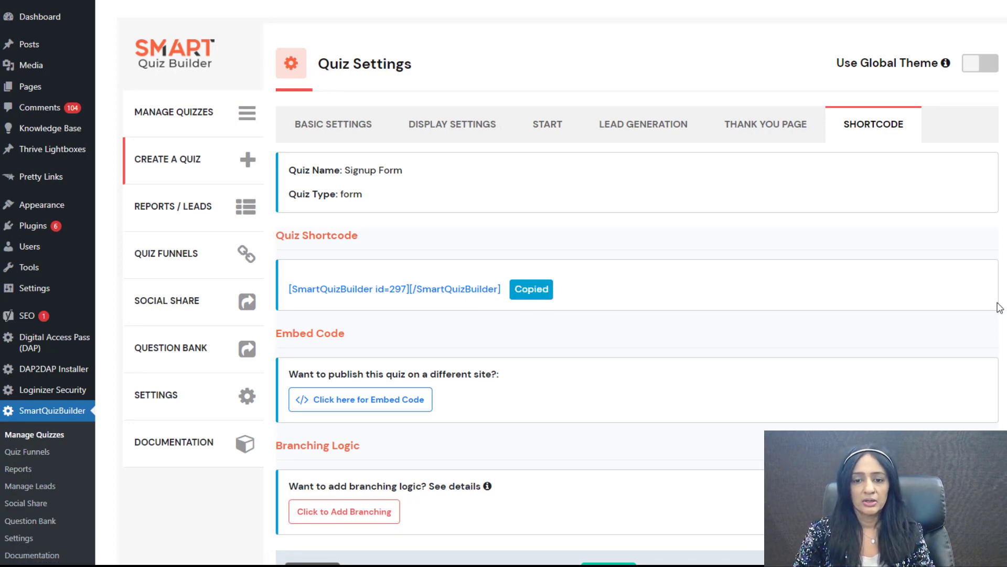
# Step: Review the form's popup display settings and its start screen settings
pyautogui.click(449, 131)
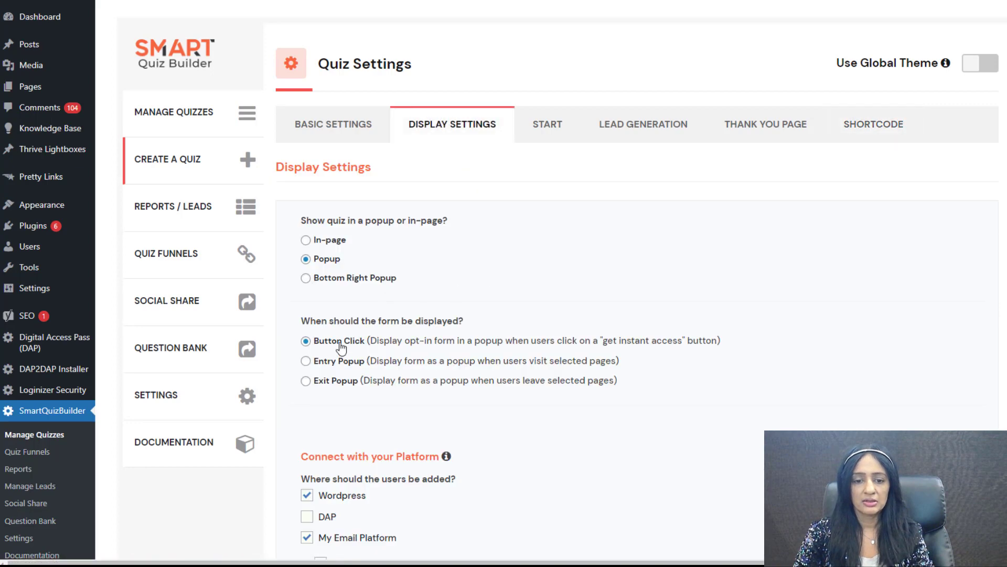
pyautogui.click(555, 138)
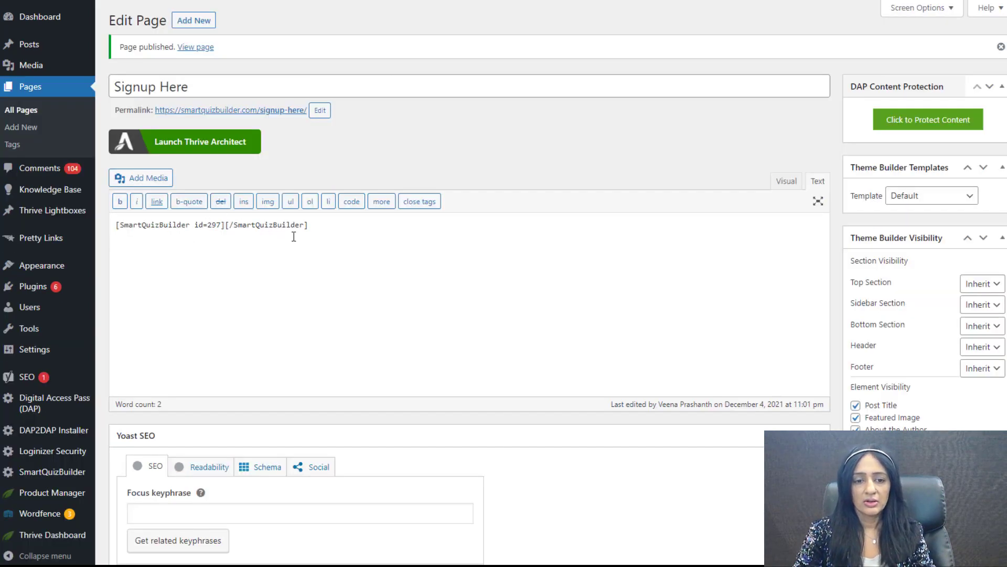
# Step: Check the SmartQuizBuilder shortcode in the content of the Signup Here page
pyautogui.moveTo(322, 230); pyautogui.dragTo(113, 243)
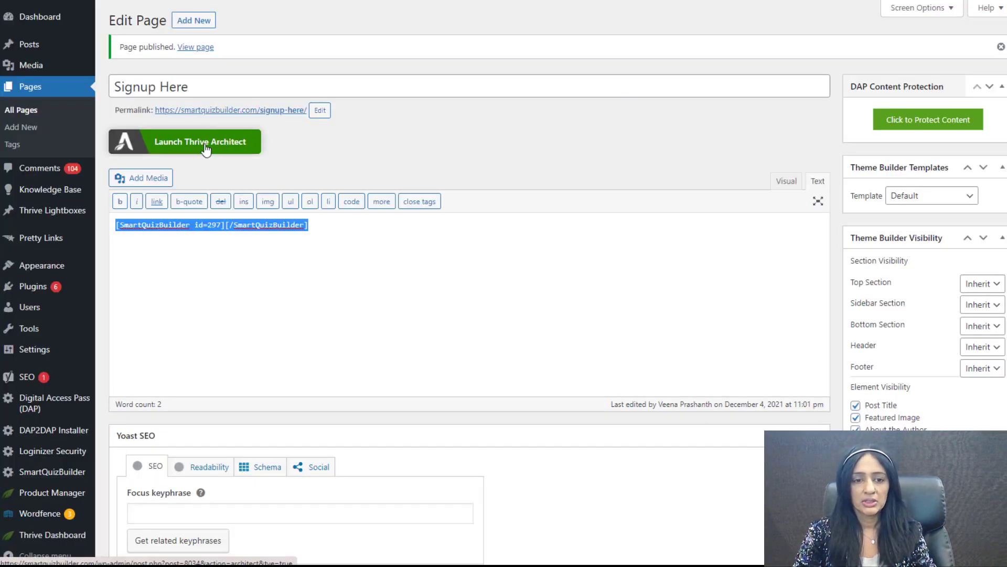
pyautogui.click(259, 227)
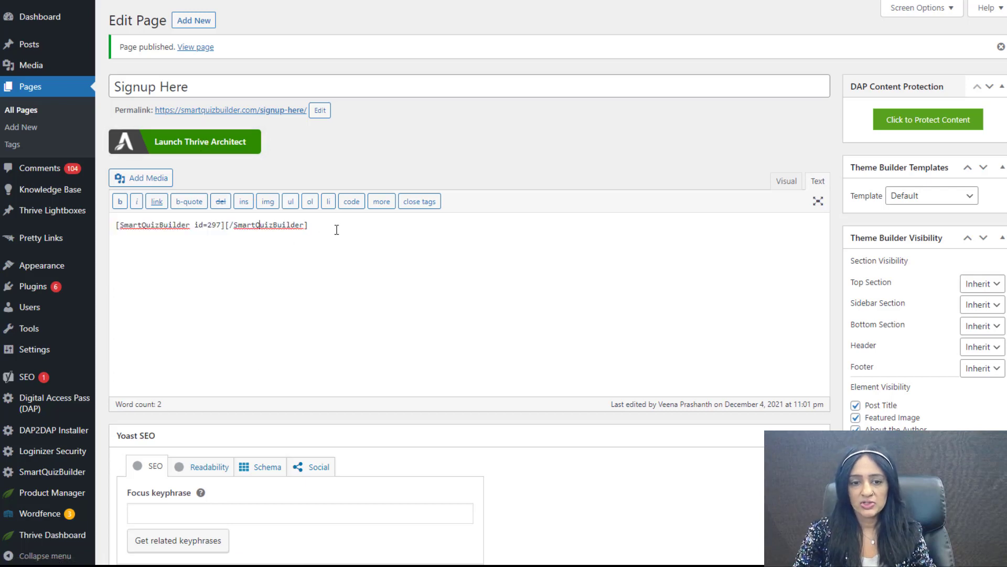
pyautogui.moveTo(336, 229); pyautogui.dragTo(93, 243)
pyautogui.click(326, 228)
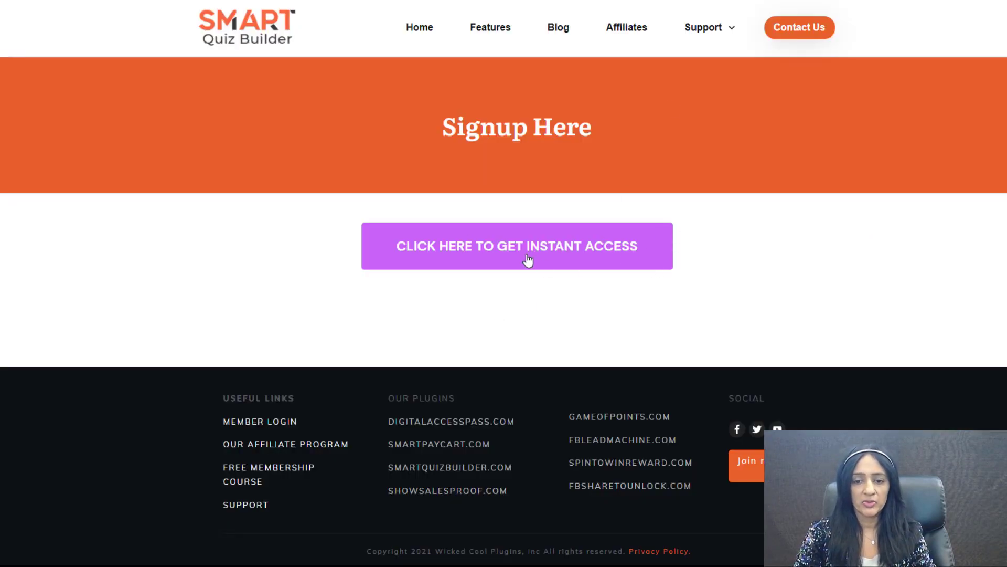
# Step: Test the popup on the published Signup Here page by submitting a name, email and phone number, and close the thank-you popup
pyautogui.click(528, 260)
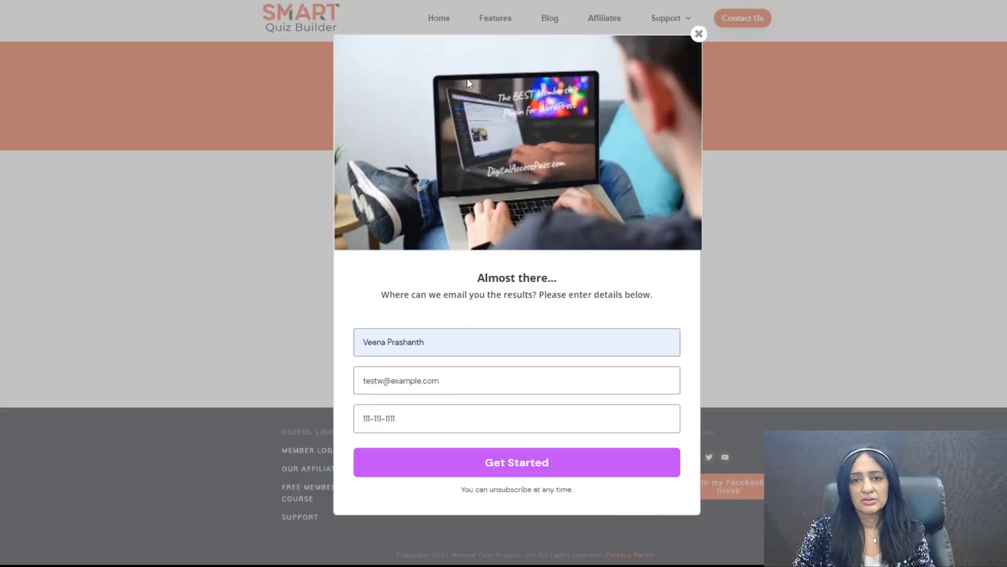
pyautogui.click(521, 464)
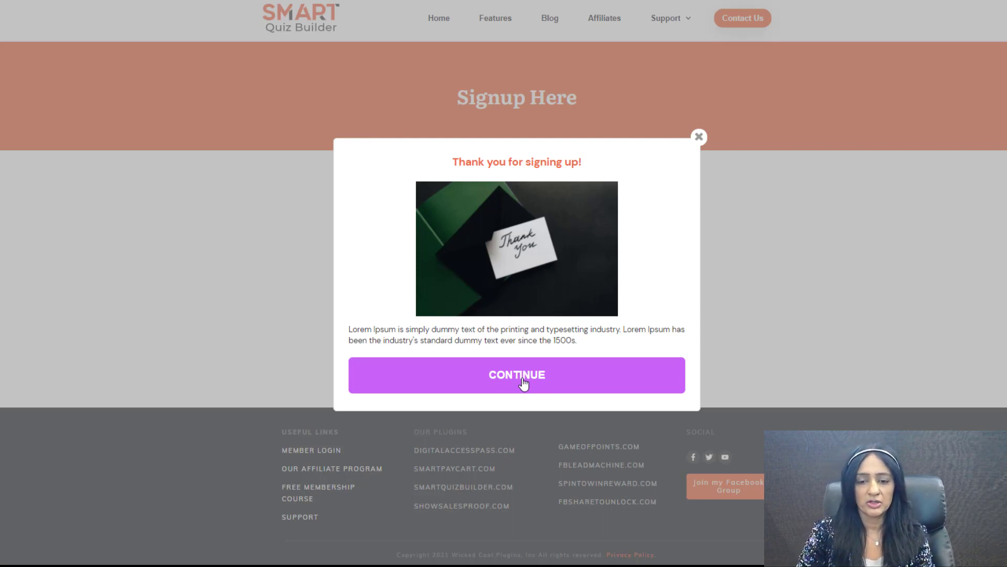
pyautogui.click(698, 137)
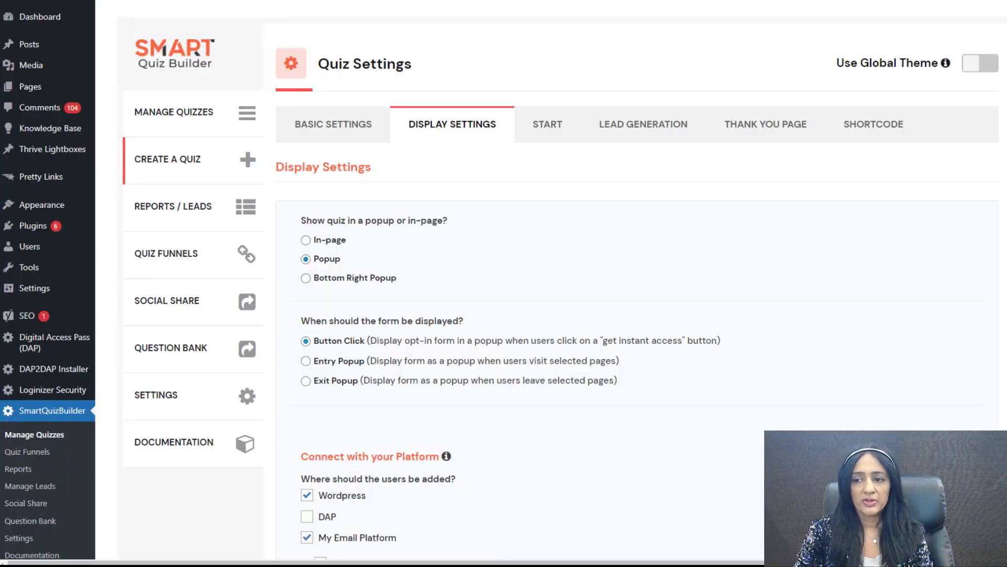
# Step: Set the form to display In-page and save the display settings
pyautogui.scroll(-2, 493, 392)
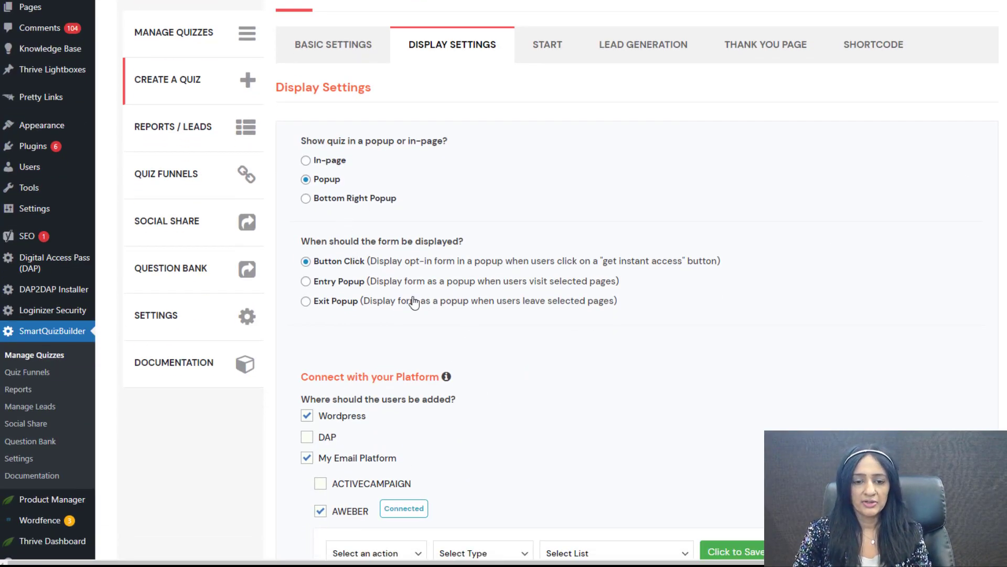
pyautogui.click(340, 163)
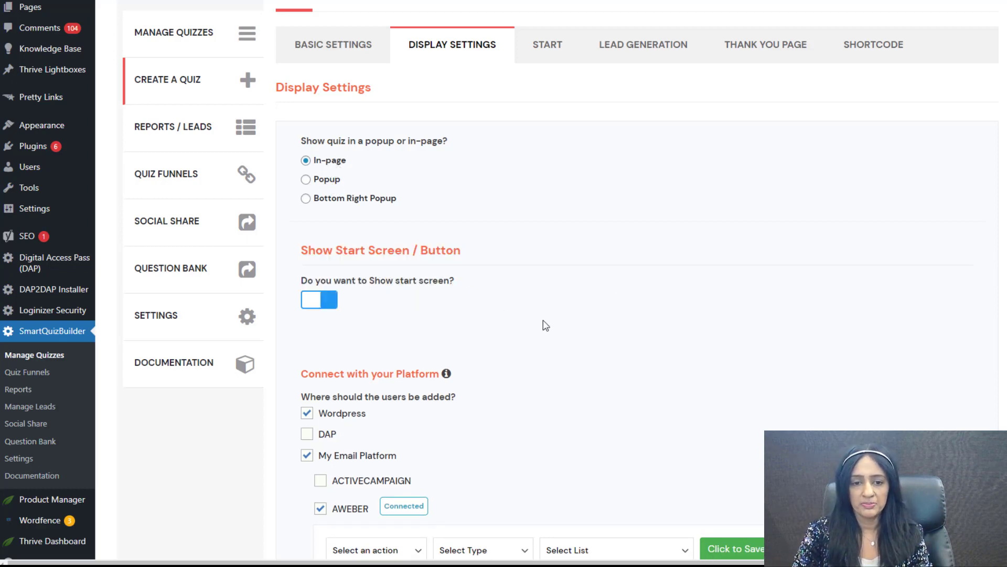
pyautogui.scroll(-13, 544, 325)
pyautogui.scroll(-8, 619, 409)
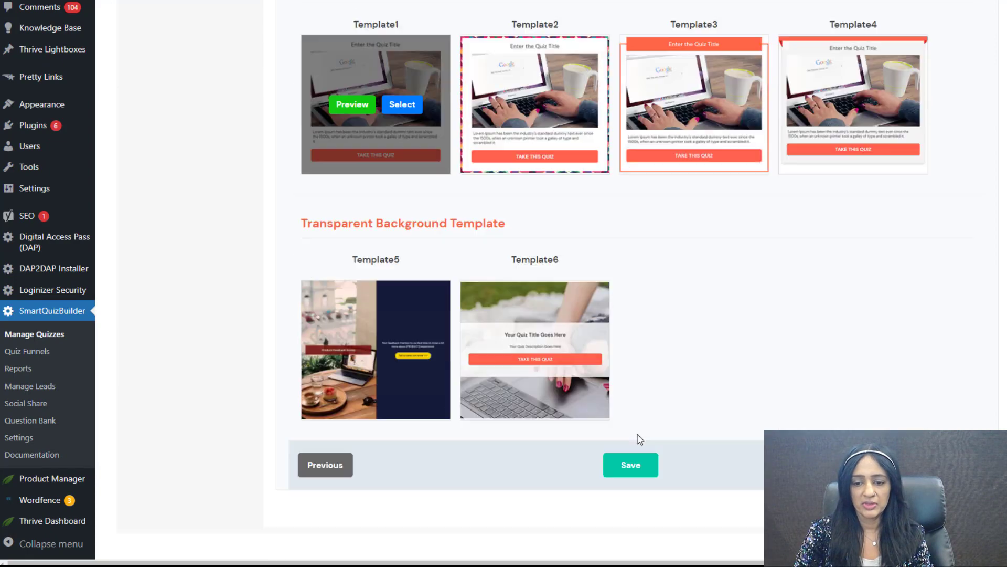
pyautogui.click(632, 465)
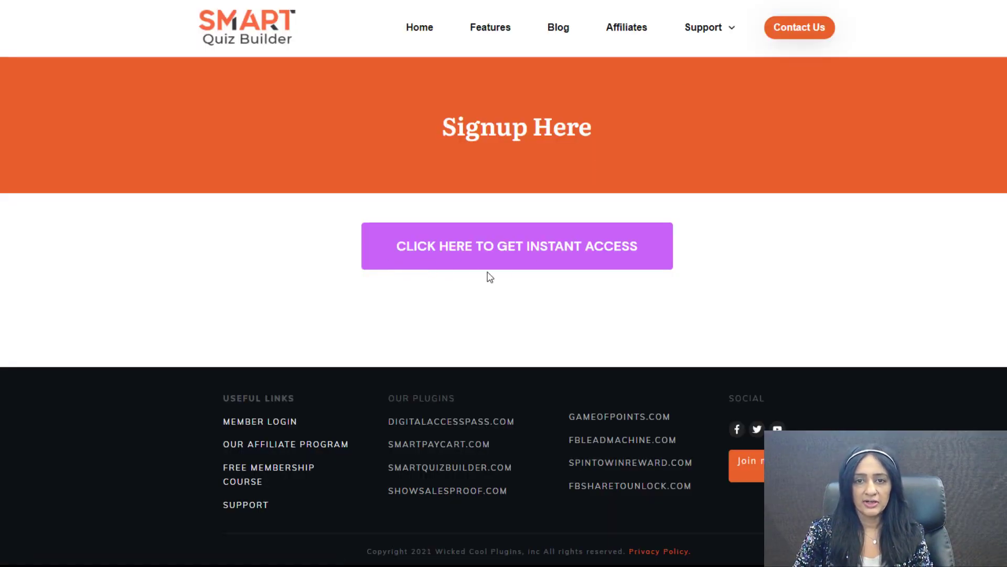
# Step: Test the in-page form on the Signup Here page by submitting a name, email and phone number
pyautogui.click(520, 262)
pyautogui.scroll(-7, 794, 311)
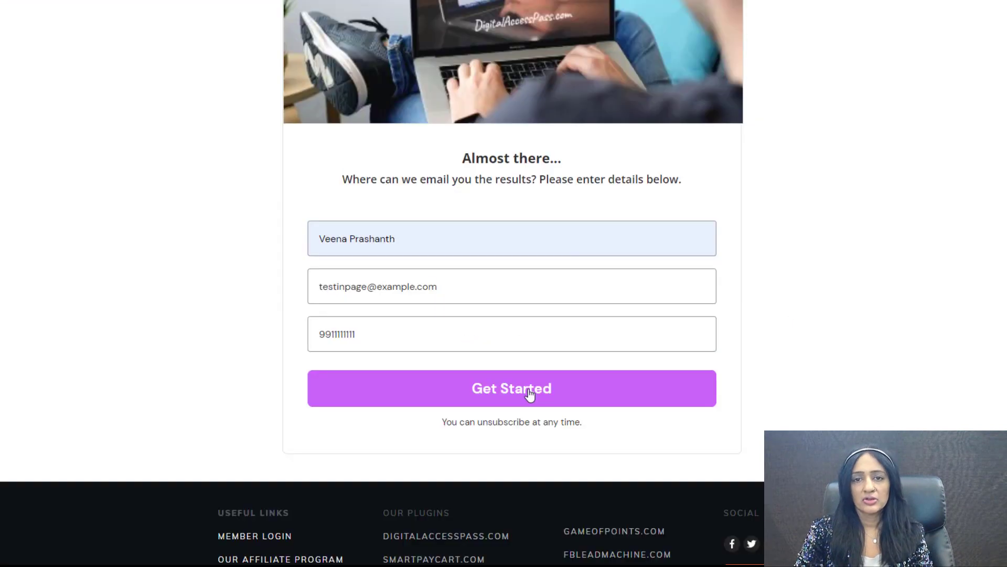
pyautogui.click(529, 395)
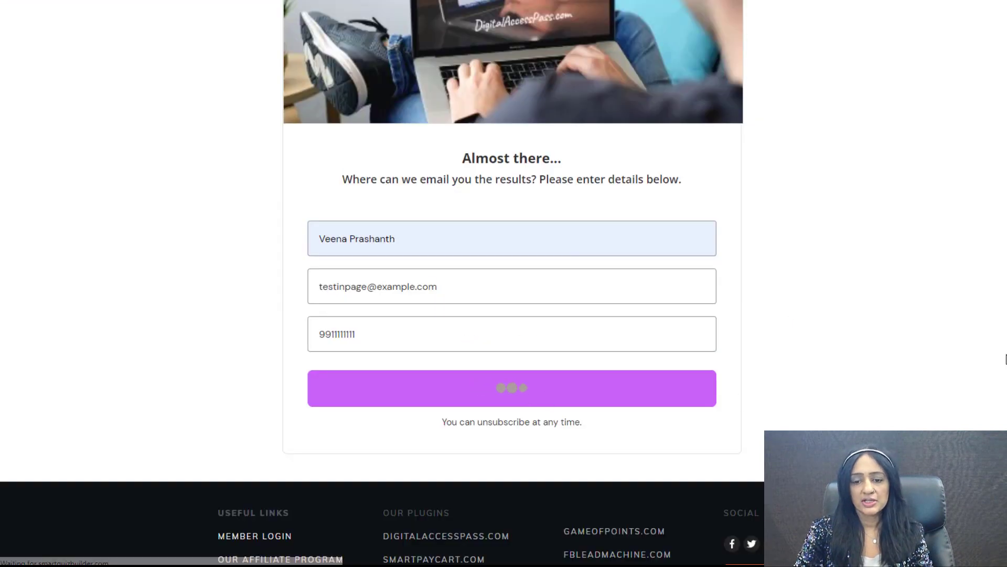
pyautogui.scroll(4, 868, 277)
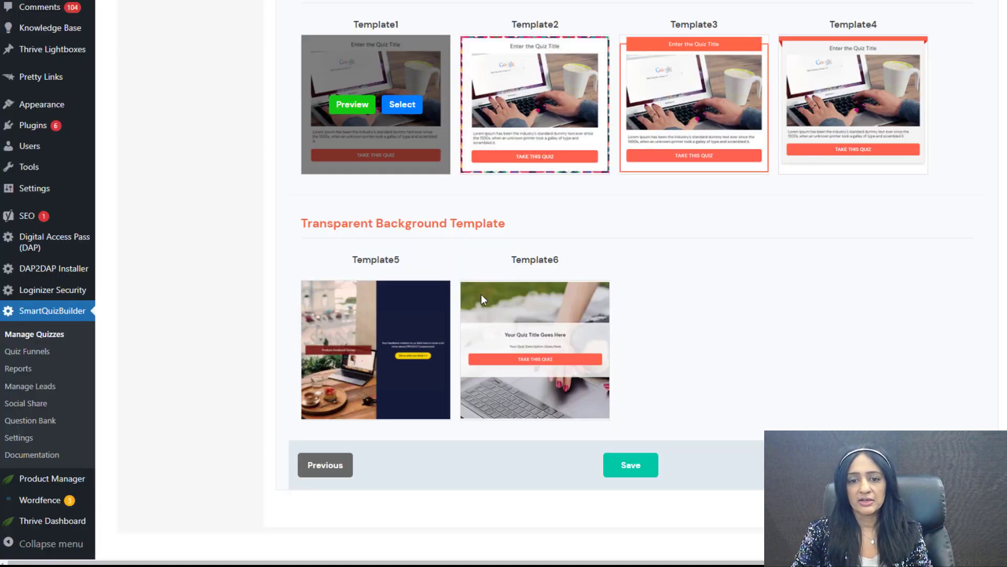
# Step: Switch the form's display to Popup and have it shown as an Entry Popup
pyautogui.scroll(15, 221, 214)
pyautogui.click(304, 181)
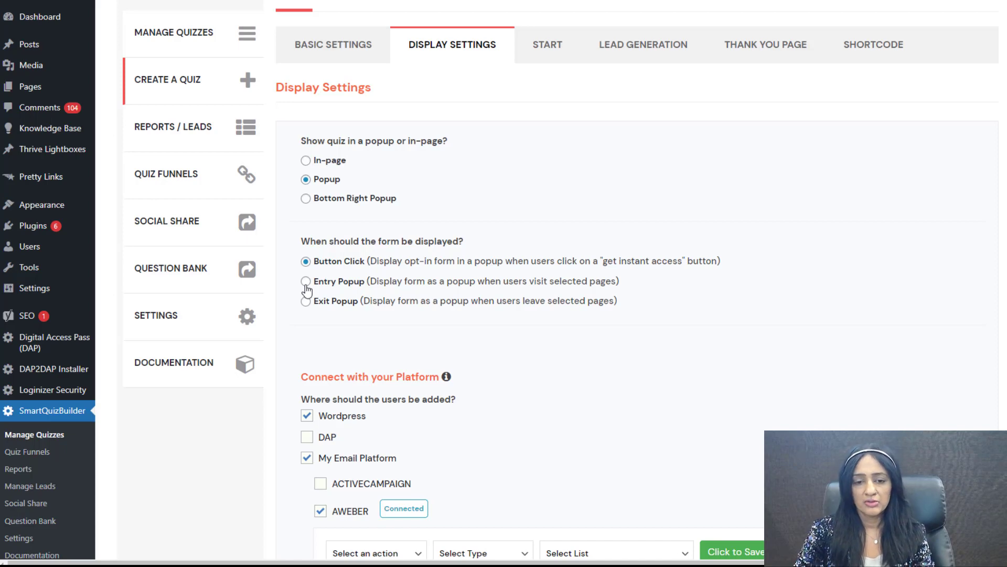
pyautogui.click(306, 282)
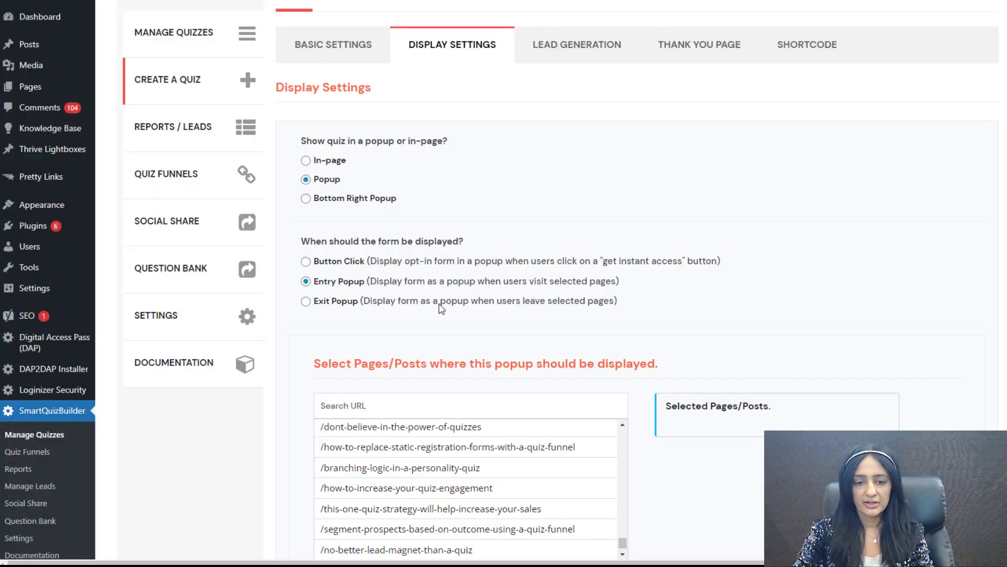
# Step: Choose /no-better-lead-magnet-than-a-quiz as the page for the entry popup and save the display settings
pyautogui.scroll(-3, 825, 347)
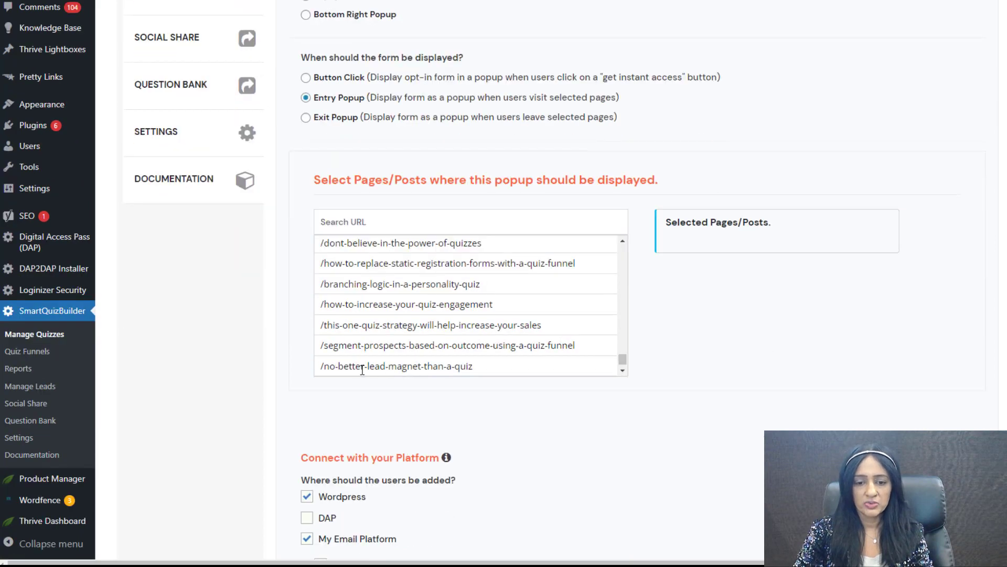
pyautogui.click(434, 368)
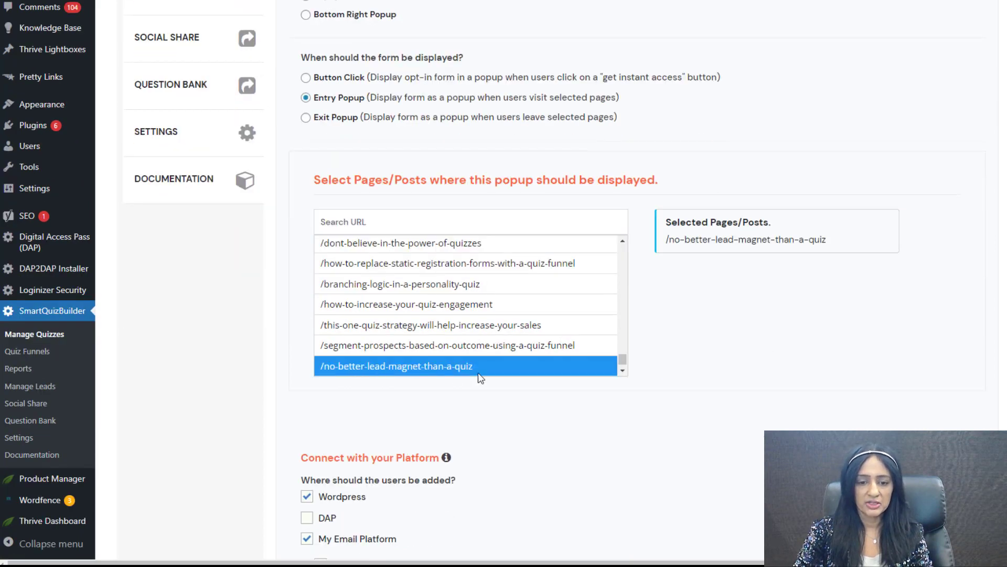
pyautogui.moveTo(838, 242); pyautogui.dragTo(661, 244)
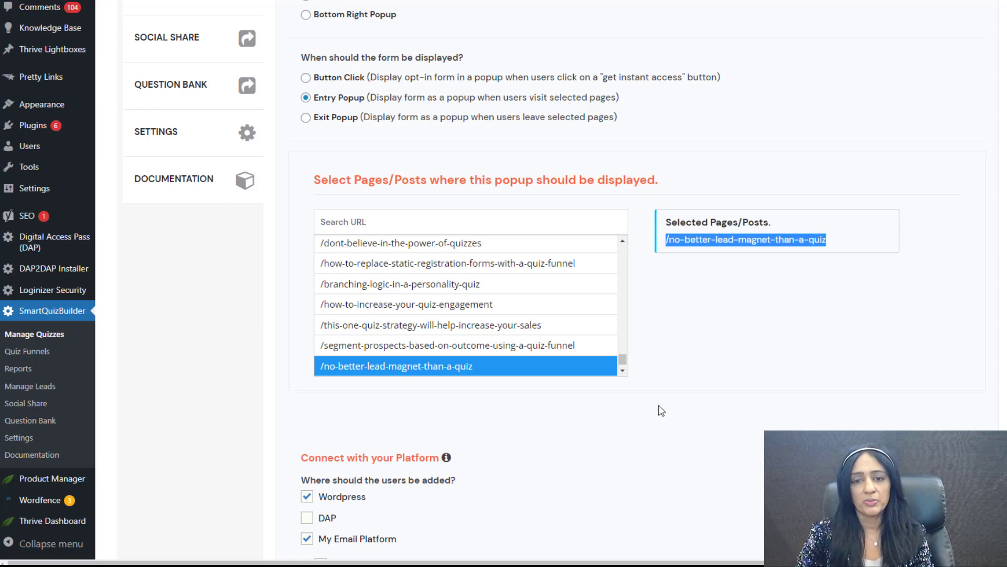
pyautogui.scroll(-15, 658, 409)
pyautogui.scroll(-5, 703, 459)
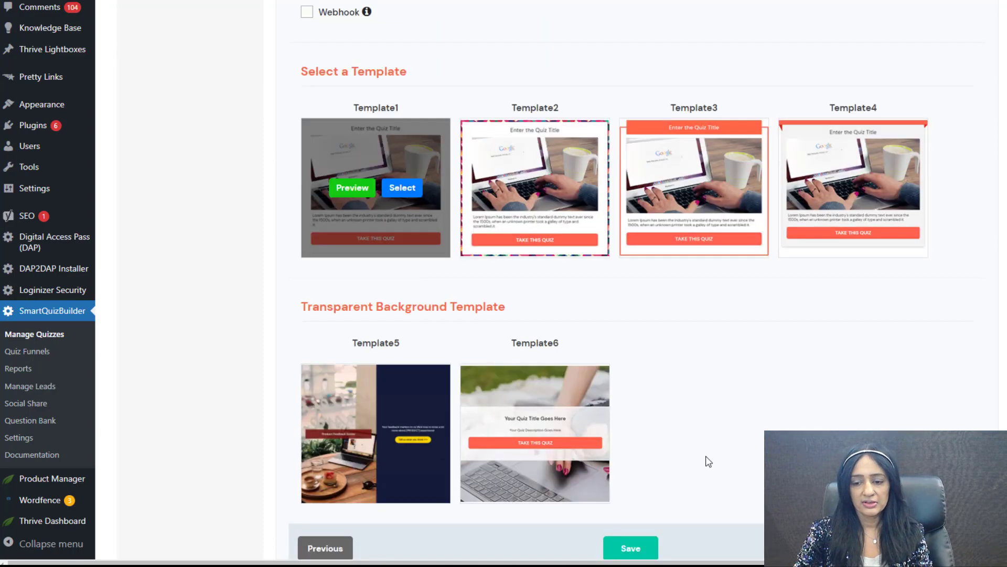
pyautogui.click(629, 547)
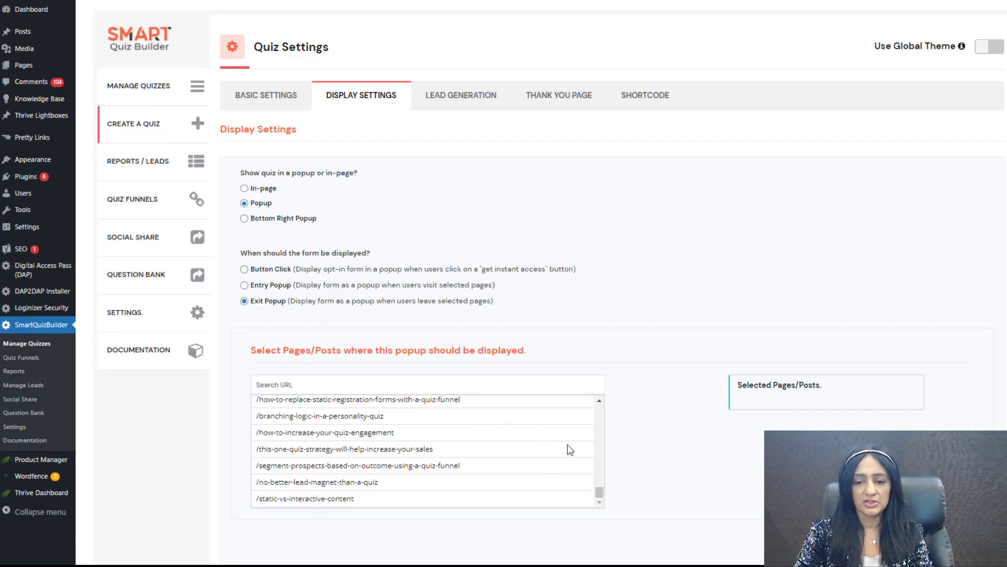
# Step: Choose /no-better-lead-magnet-than-a-quiz as the page for the exit popup and save the display settings
pyautogui.moveTo(599, 494); pyautogui.dragTo(600, 494)
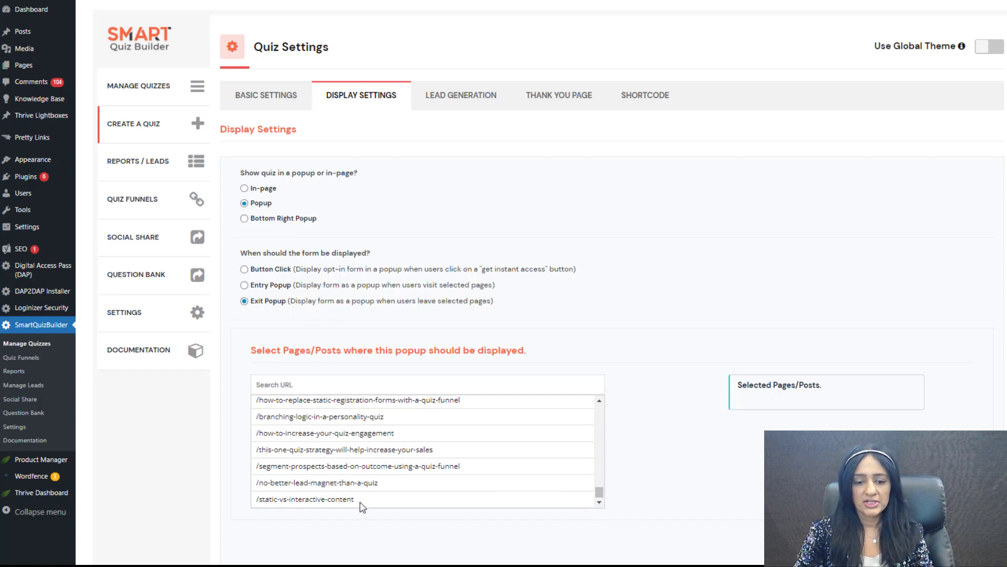
pyautogui.click(424, 487)
pyautogui.scroll(-5, 757, 161)
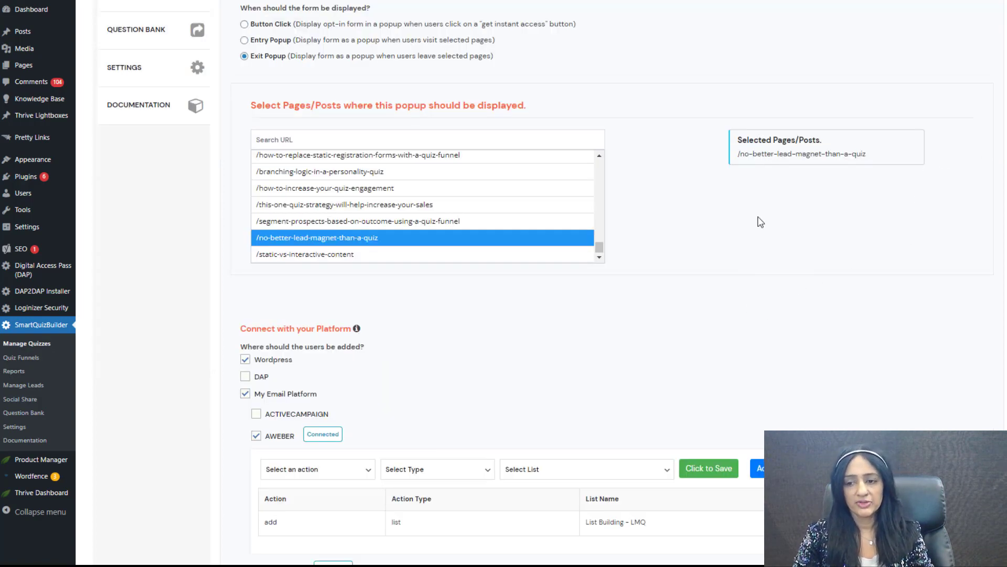
pyautogui.scroll(-15, 532, 414)
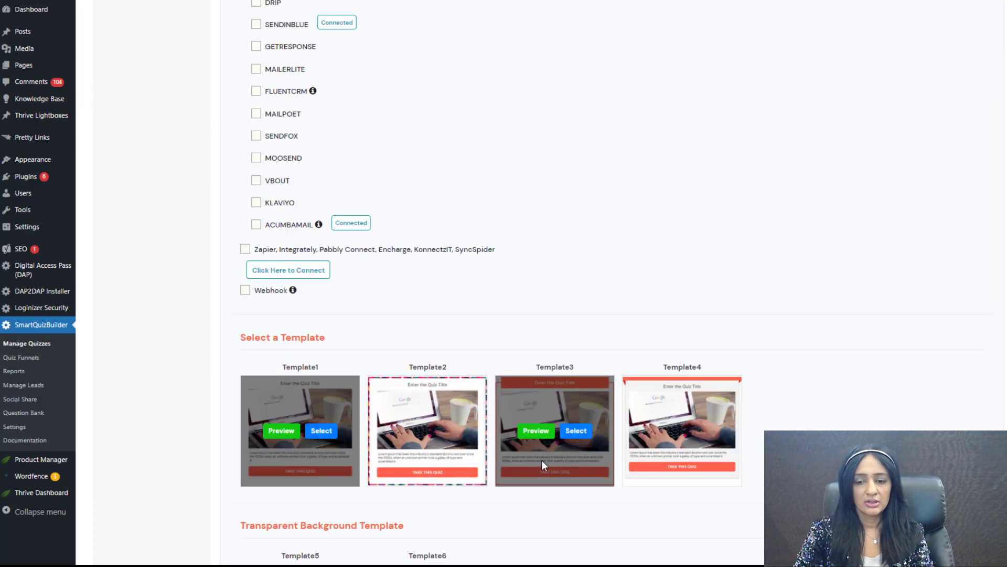
pyautogui.click(597, 530)
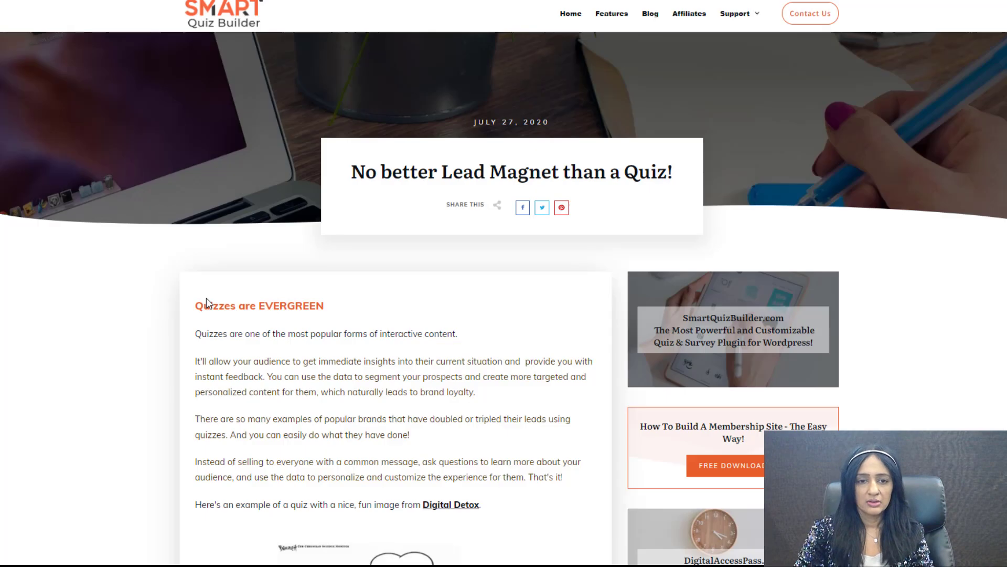
# Step: Examine the published post "No better Lead Magnet than a Quiz!" that the exit popup is assigned to
pyautogui.scroll(-20, 556, 318)
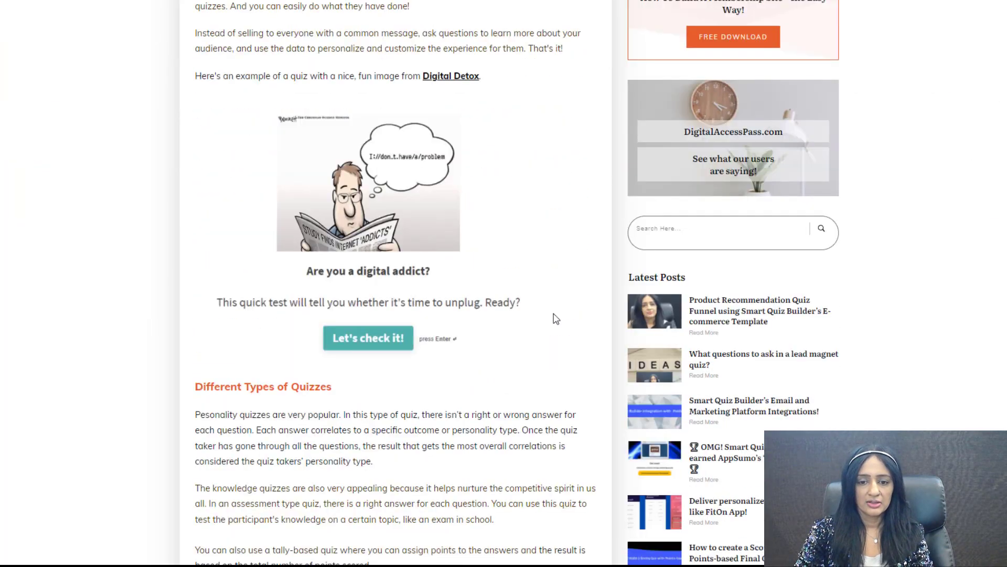
pyautogui.scroll(-1, 556, 319)
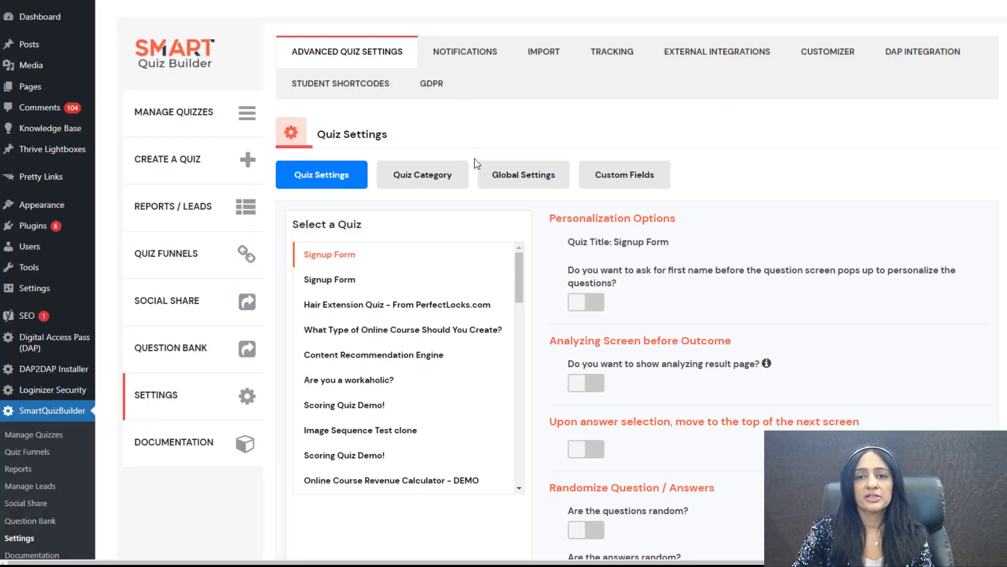
# Step: Review the global admin email notification settings, close them and open the quiz level notification settings
pyautogui.click(471, 58)
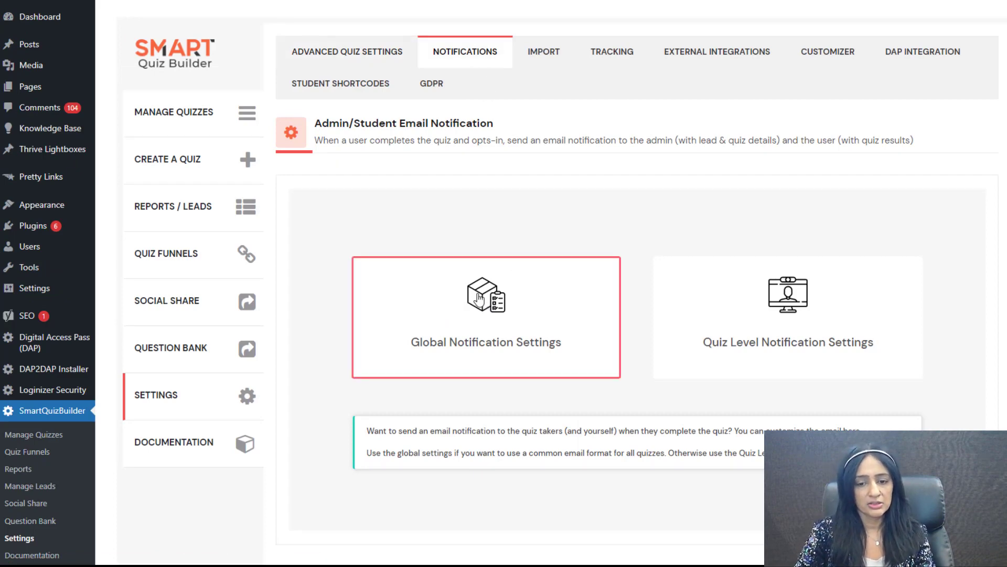
pyautogui.click(505, 291)
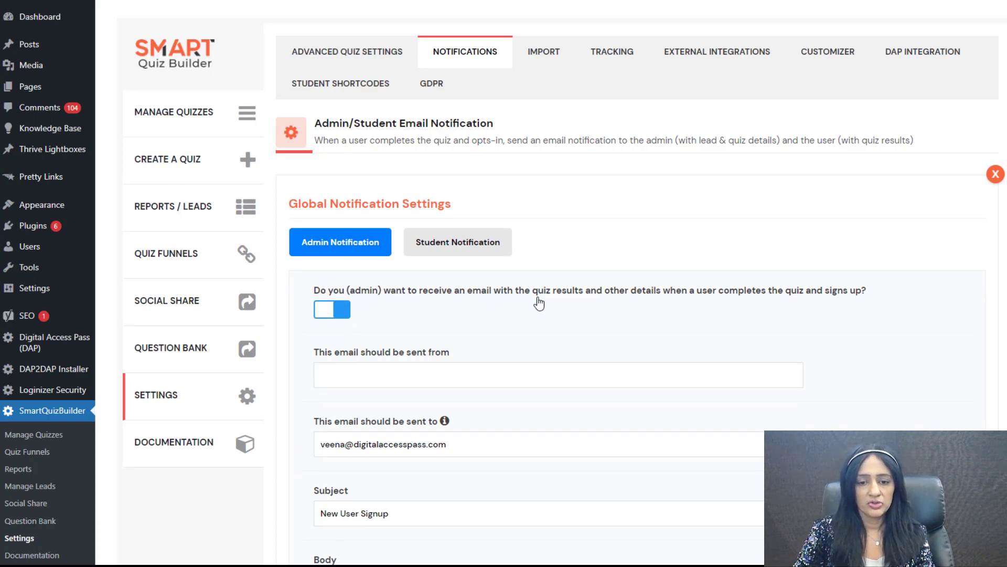
pyautogui.click(996, 174)
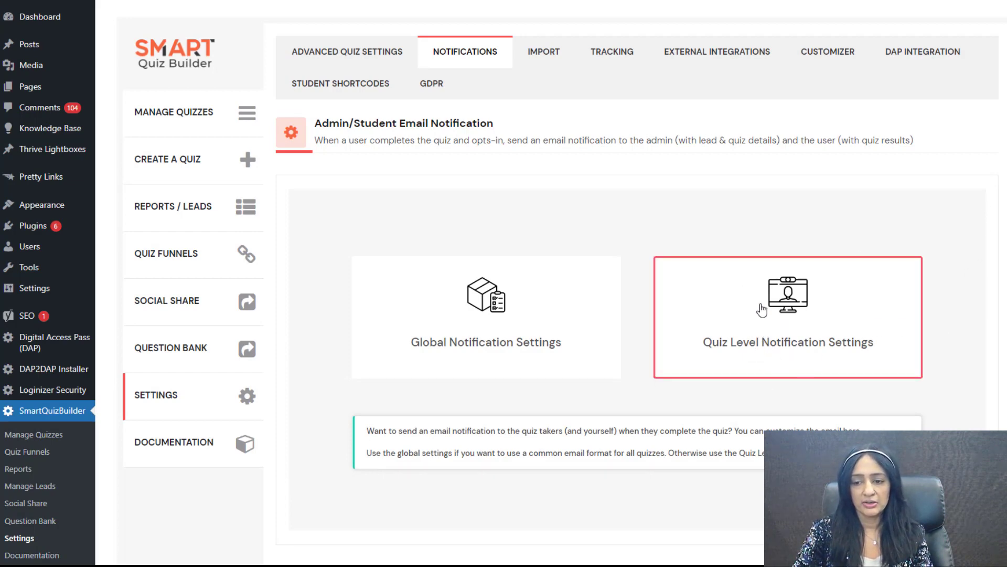
pyautogui.click(788, 304)
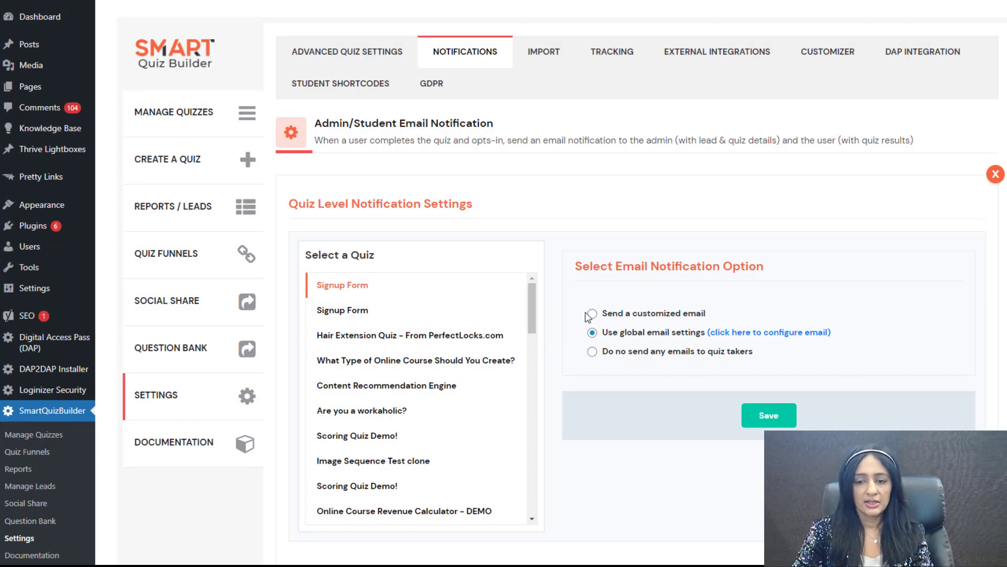
# Step: Choose the customized email option for the first Signup Form and examine its sender, subject, body and answer format settings
pyautogui.click(593, 314)
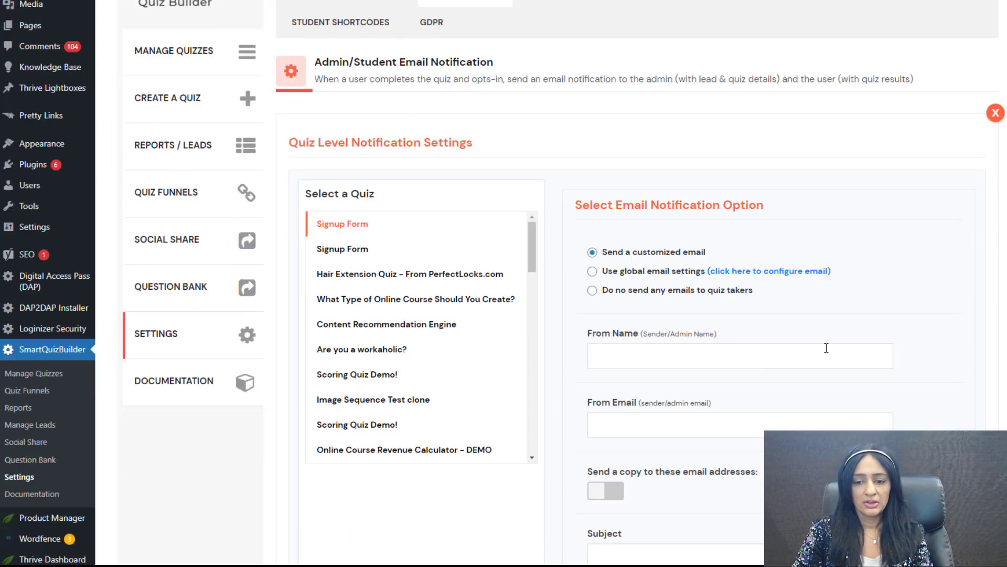
pyautogui.scroll(-1, 865, 354)
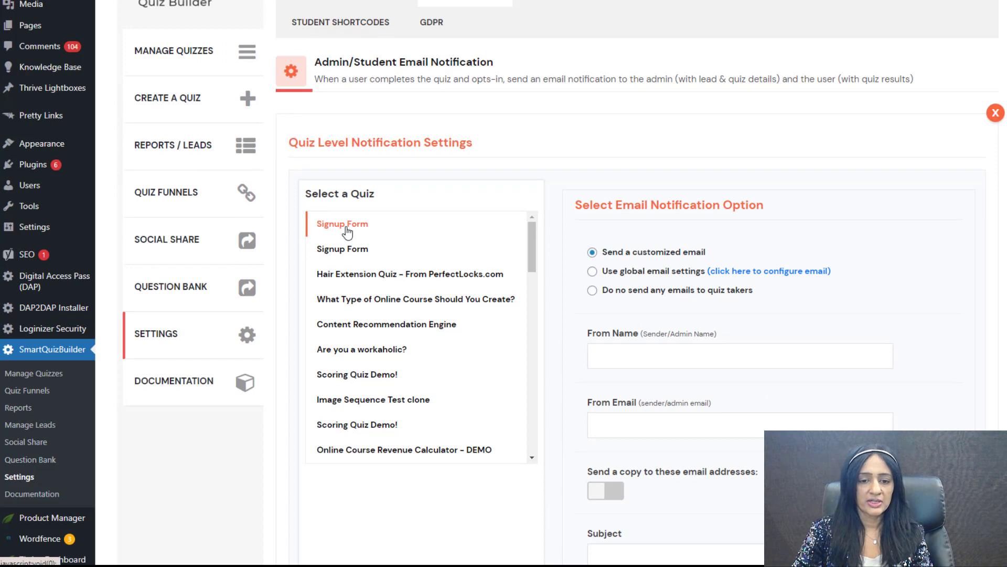
pyautogui.scroll(-1, 632, 345)
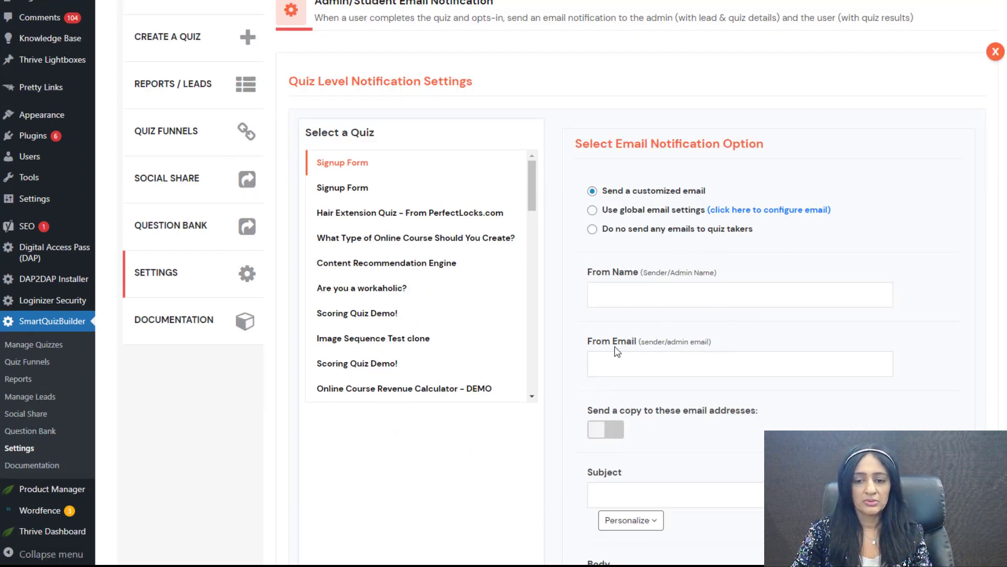
pyautogui.scroll(-1, 731, 362)
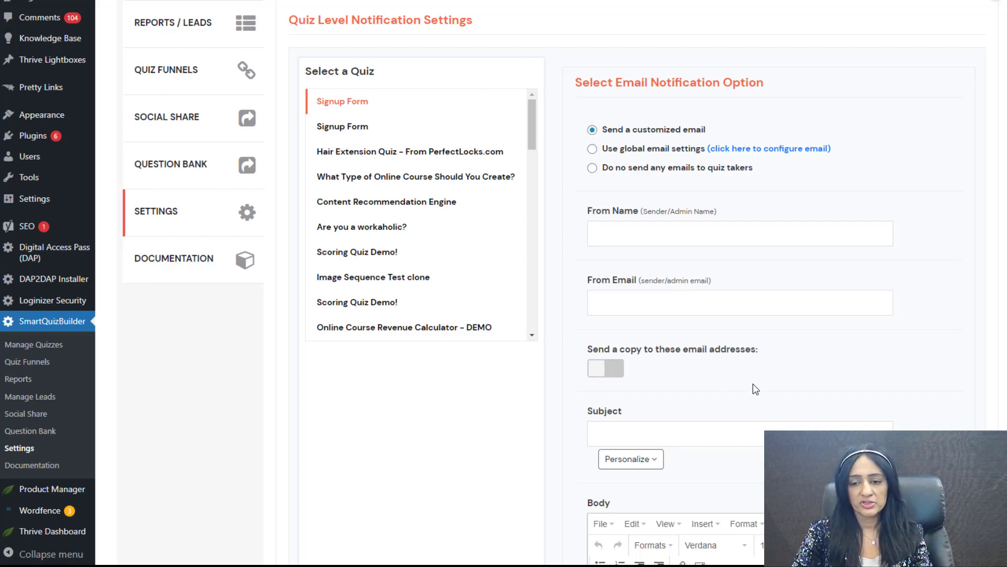
pyautogui.scroll(-3, 683, 341)
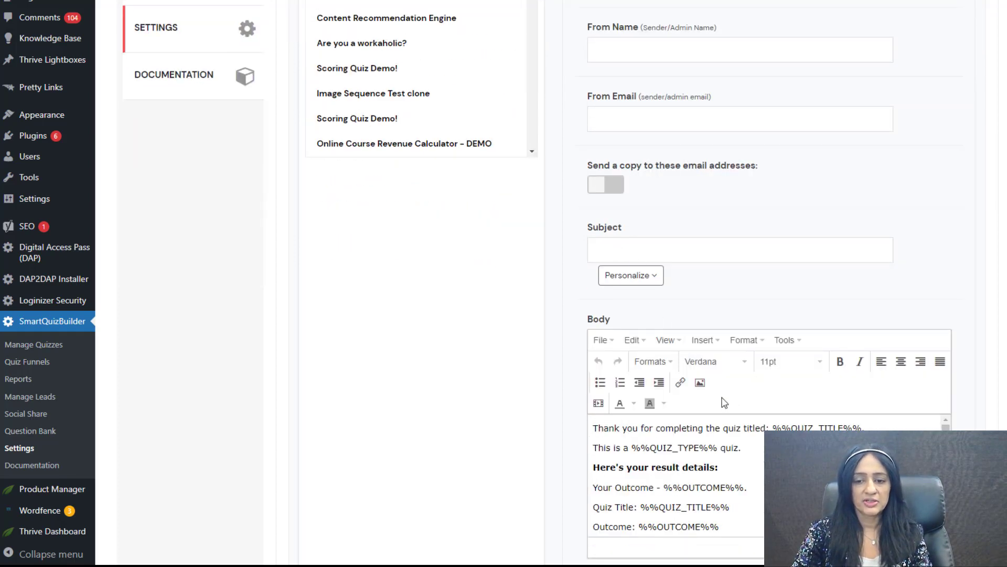
pyautogui.scroll(-2, 724, 403)
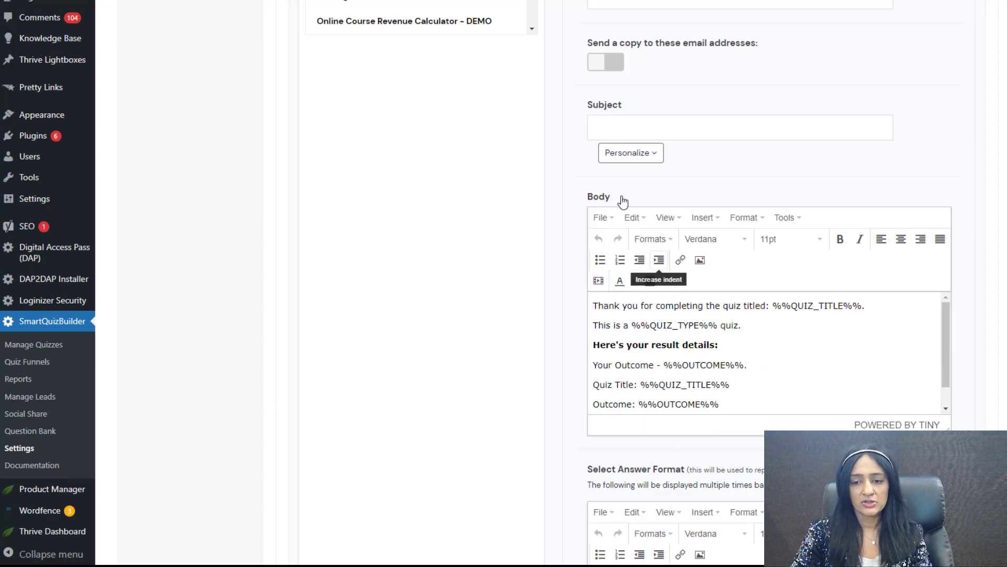
pyautogui.scroll(-4, 687, 475)
pyautogui.scroll(12, 422, 303)
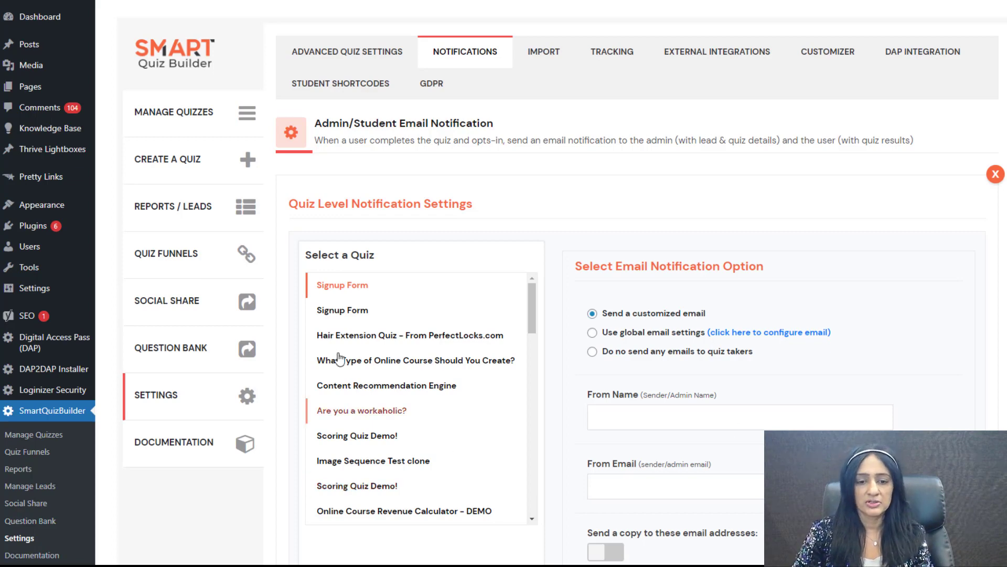
# Step: Open the Signup Form lead's results from the leads report and examine the user details and custom field data
pyautogui.click(176, 210)
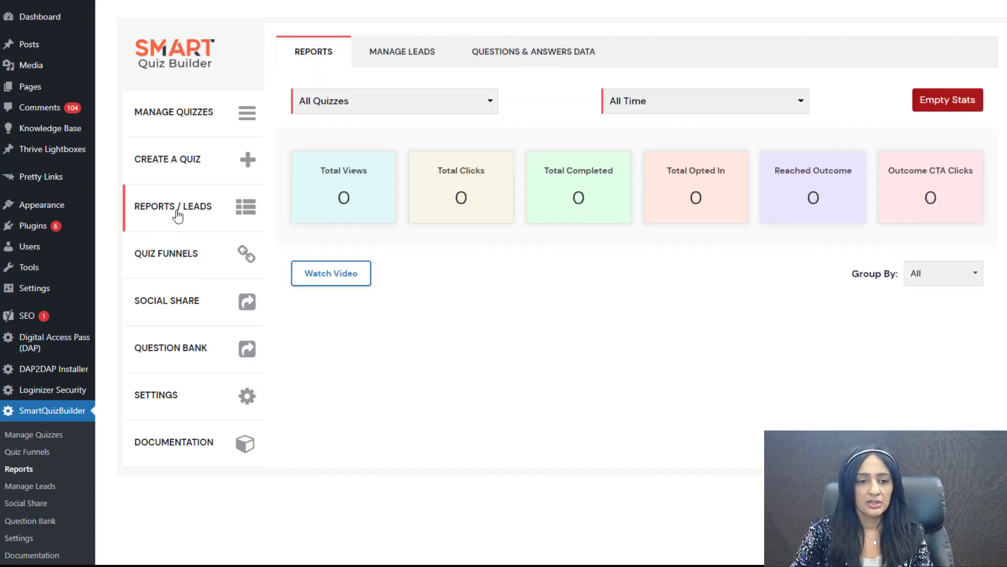
pyautogui.click(401, 62)
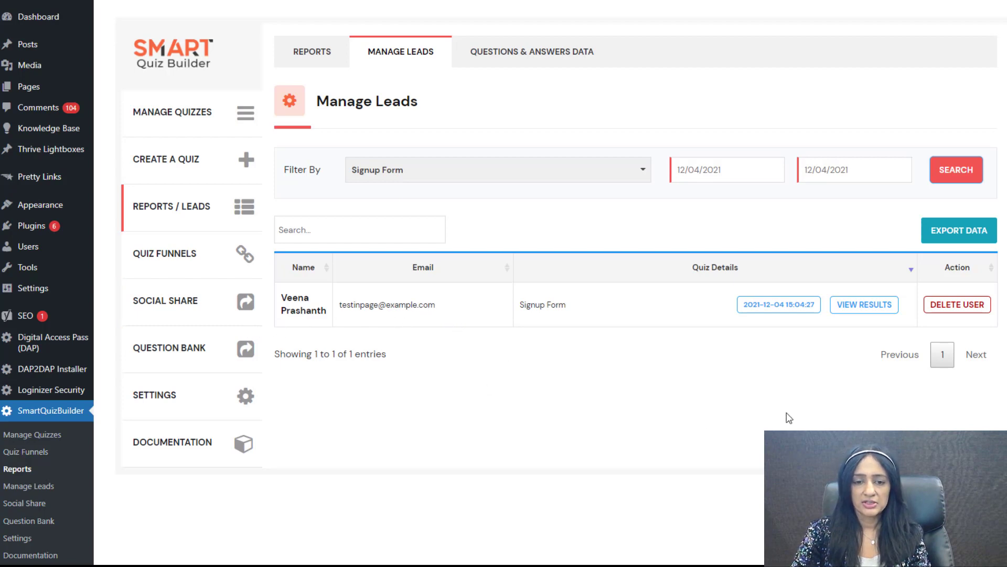
pyautogui.click(892, 311)
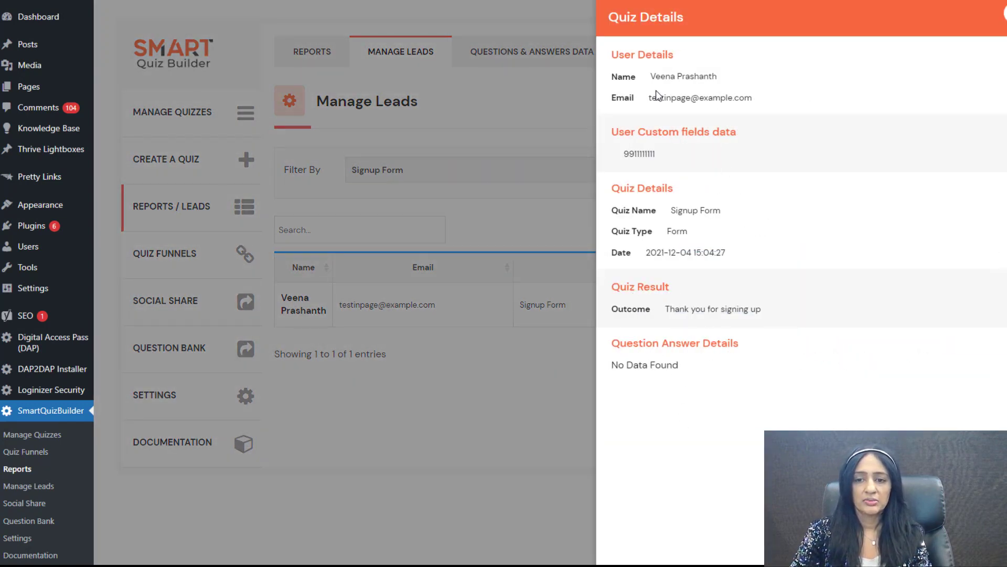
pyautogui.moveTo(737, 133); pyautogui.dragTo(693, 161)
pyautogui.click(638, 164)
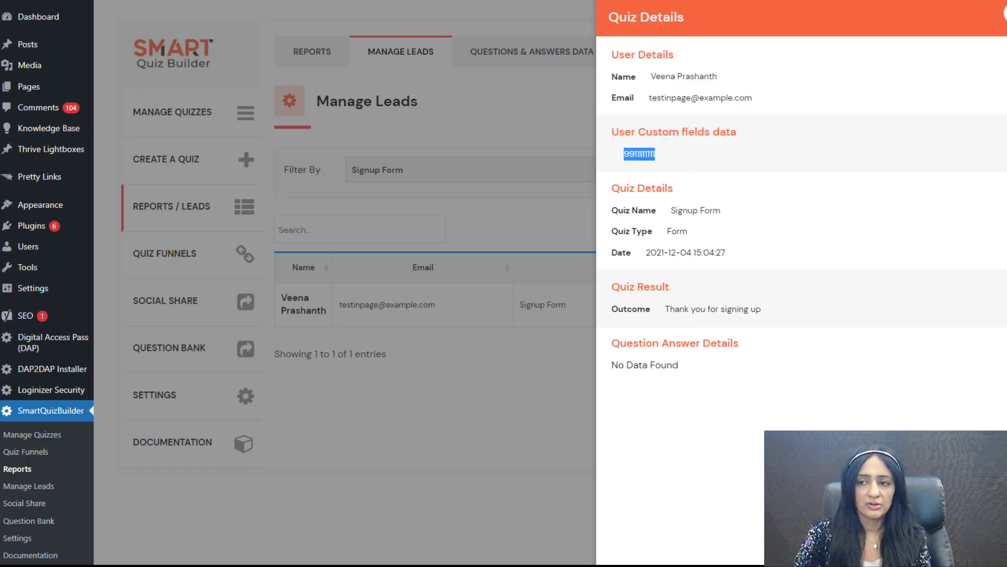